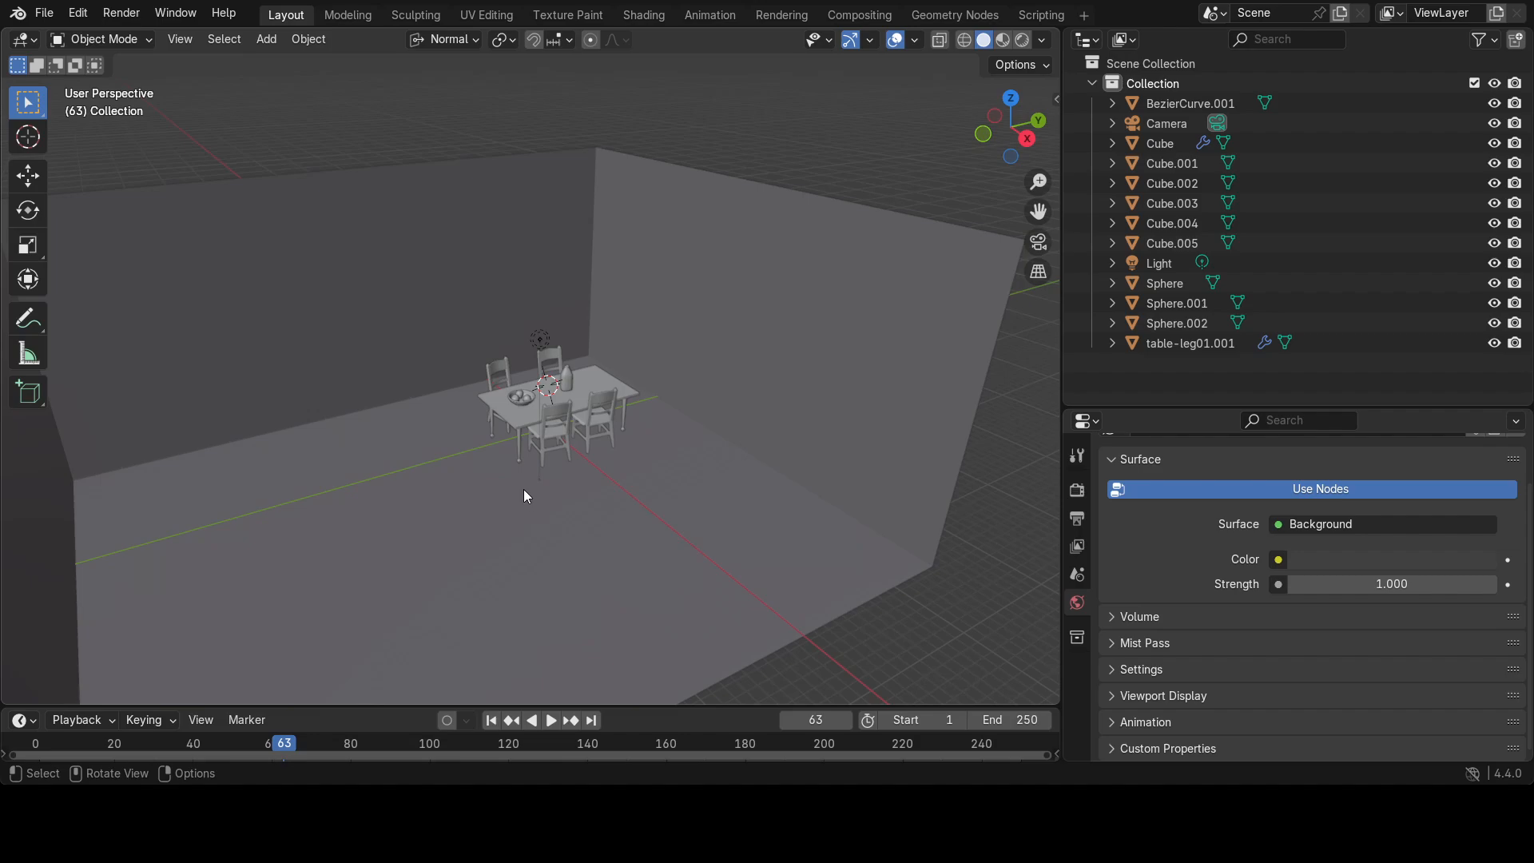
# - Add a point light to the dining room scene at the 3D cursor above the table
pyautogui.scroll(2, 553, 484)
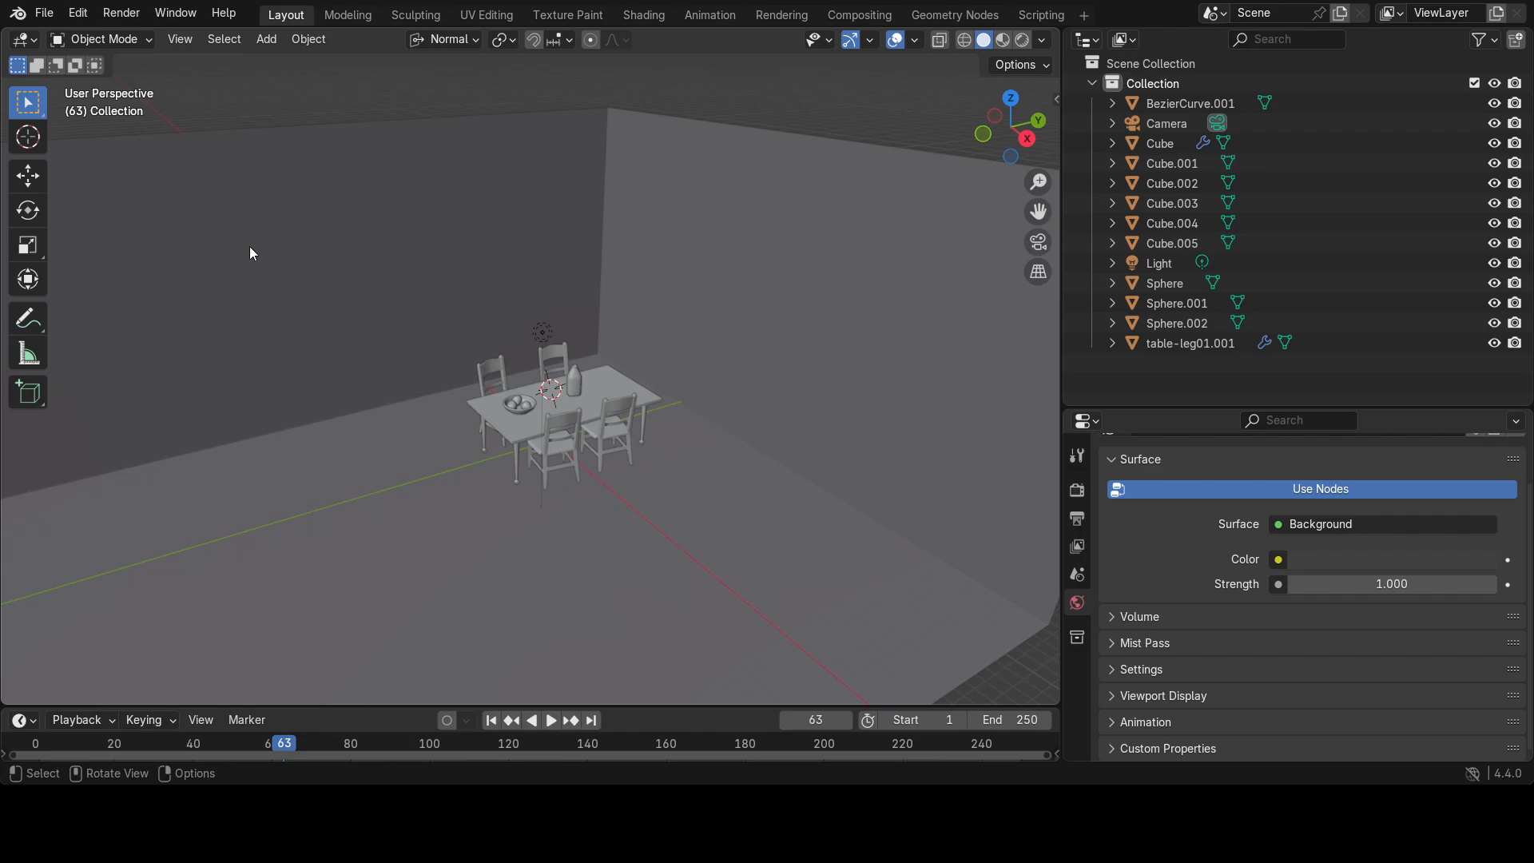
pyautogui.click(267, 42)
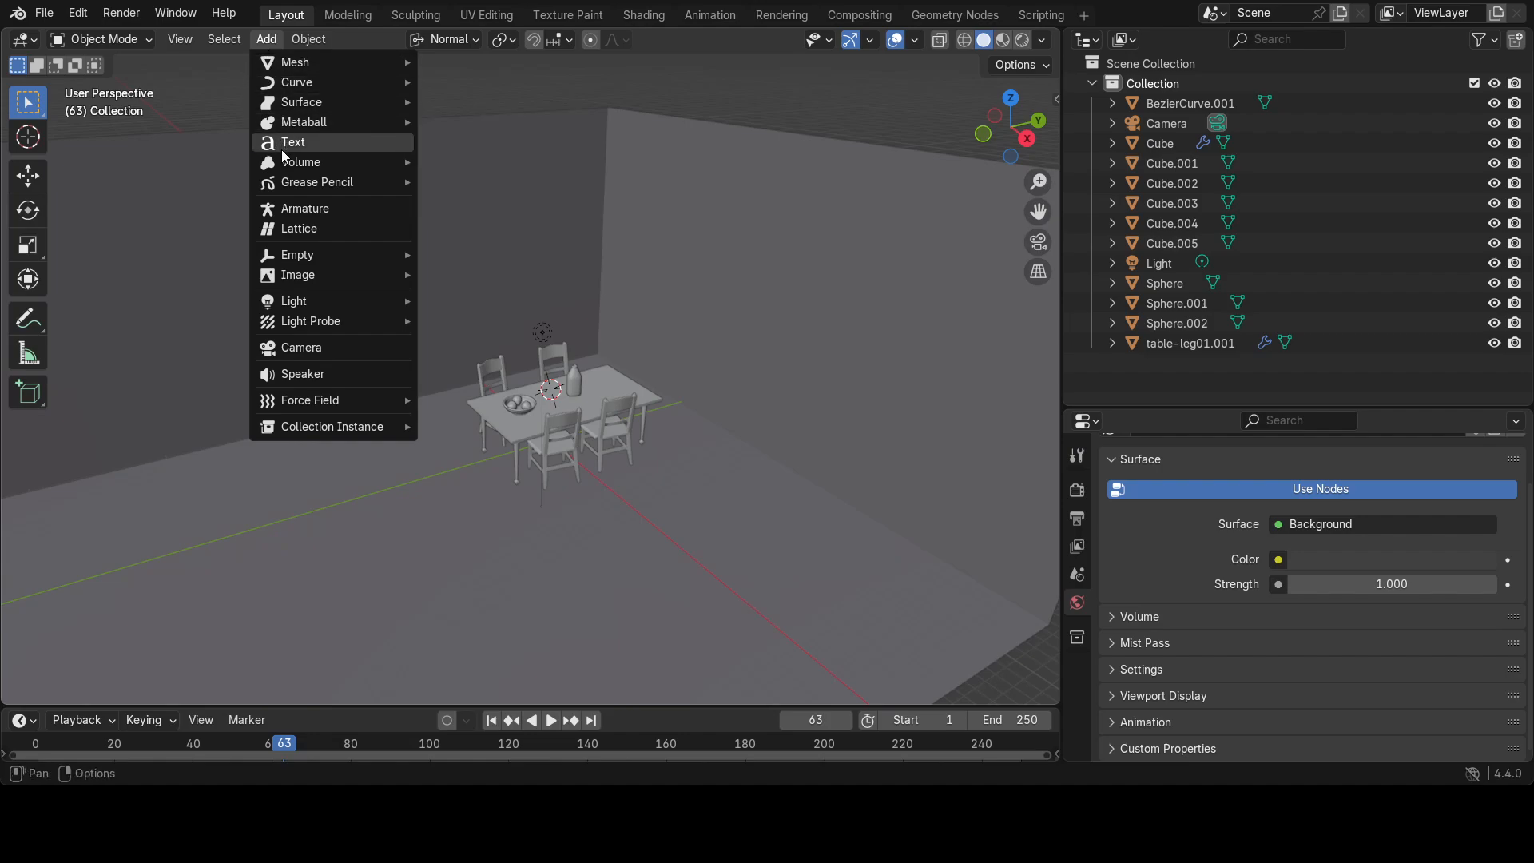
pyautogui.moveTo(282, 158)
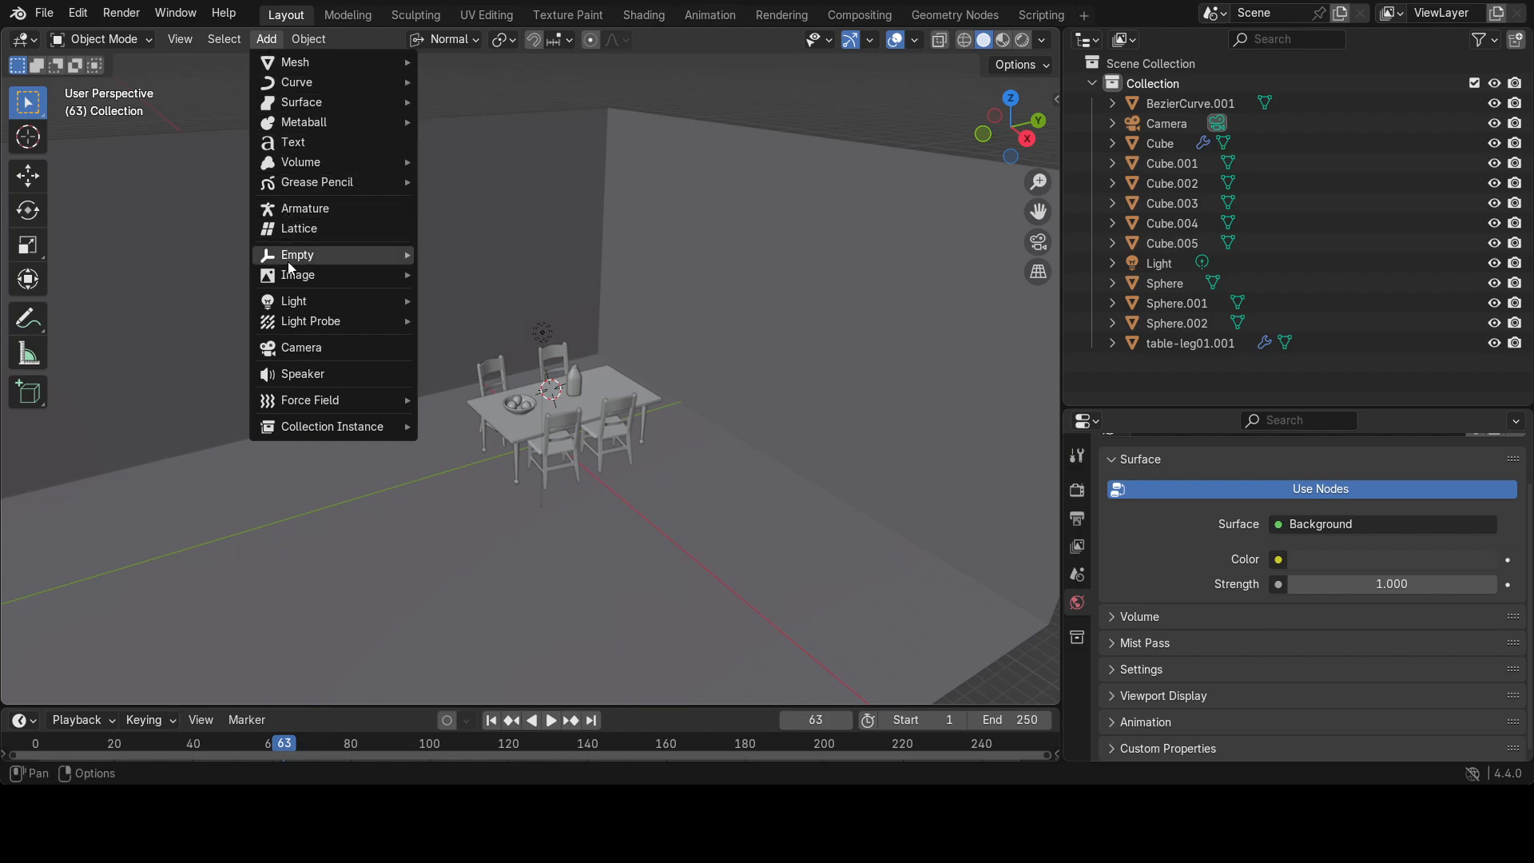
pyautogui.moveTo(298, 310)
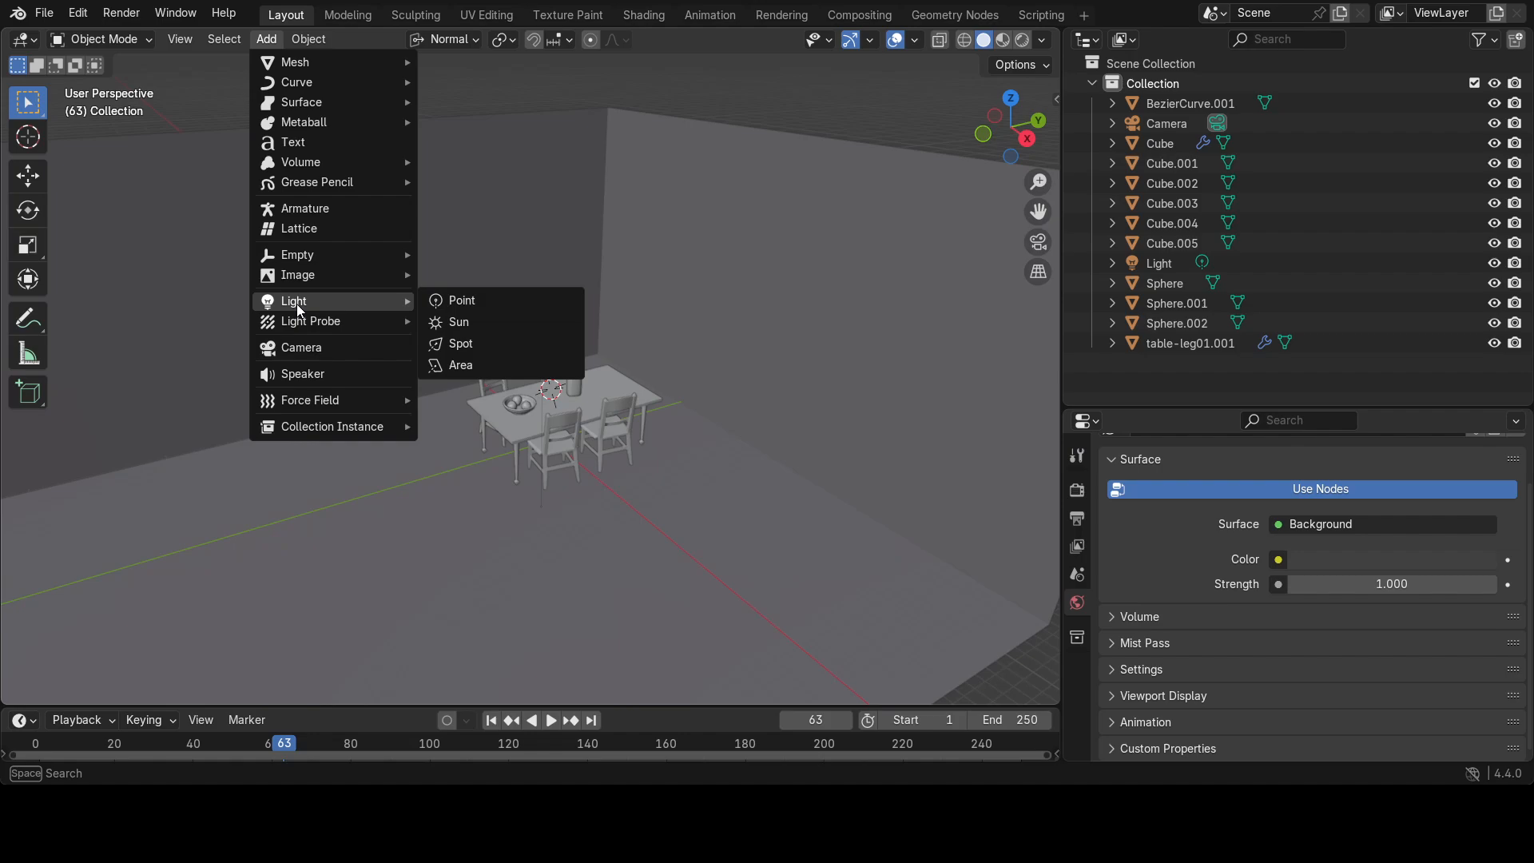
pyautogui.click(464, 310)
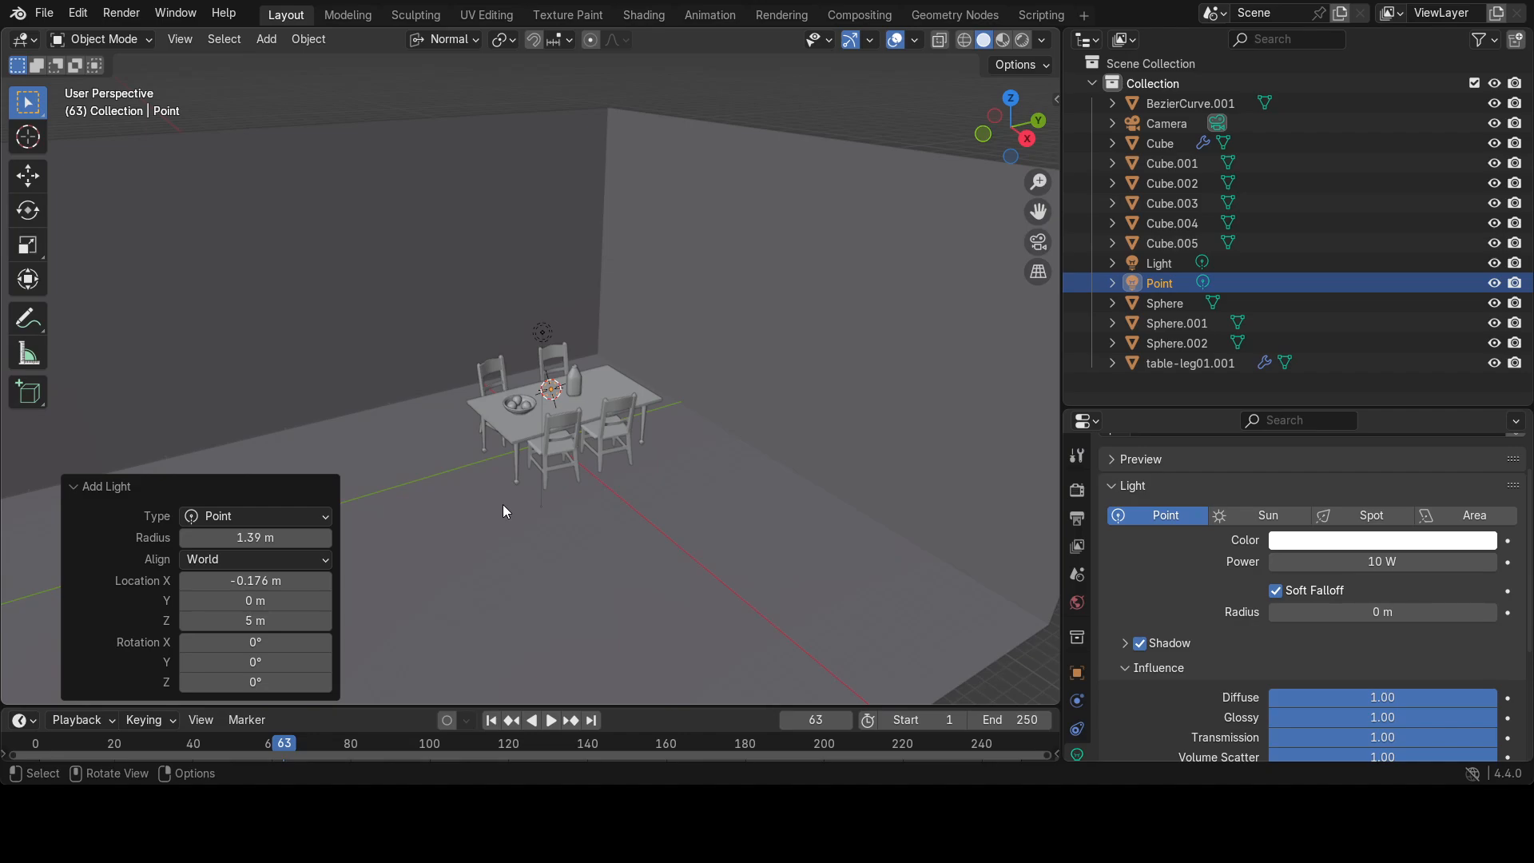
# - Switch the viewport to Rendered shading and frame the table and chairs up close
pyautogui.press('z')
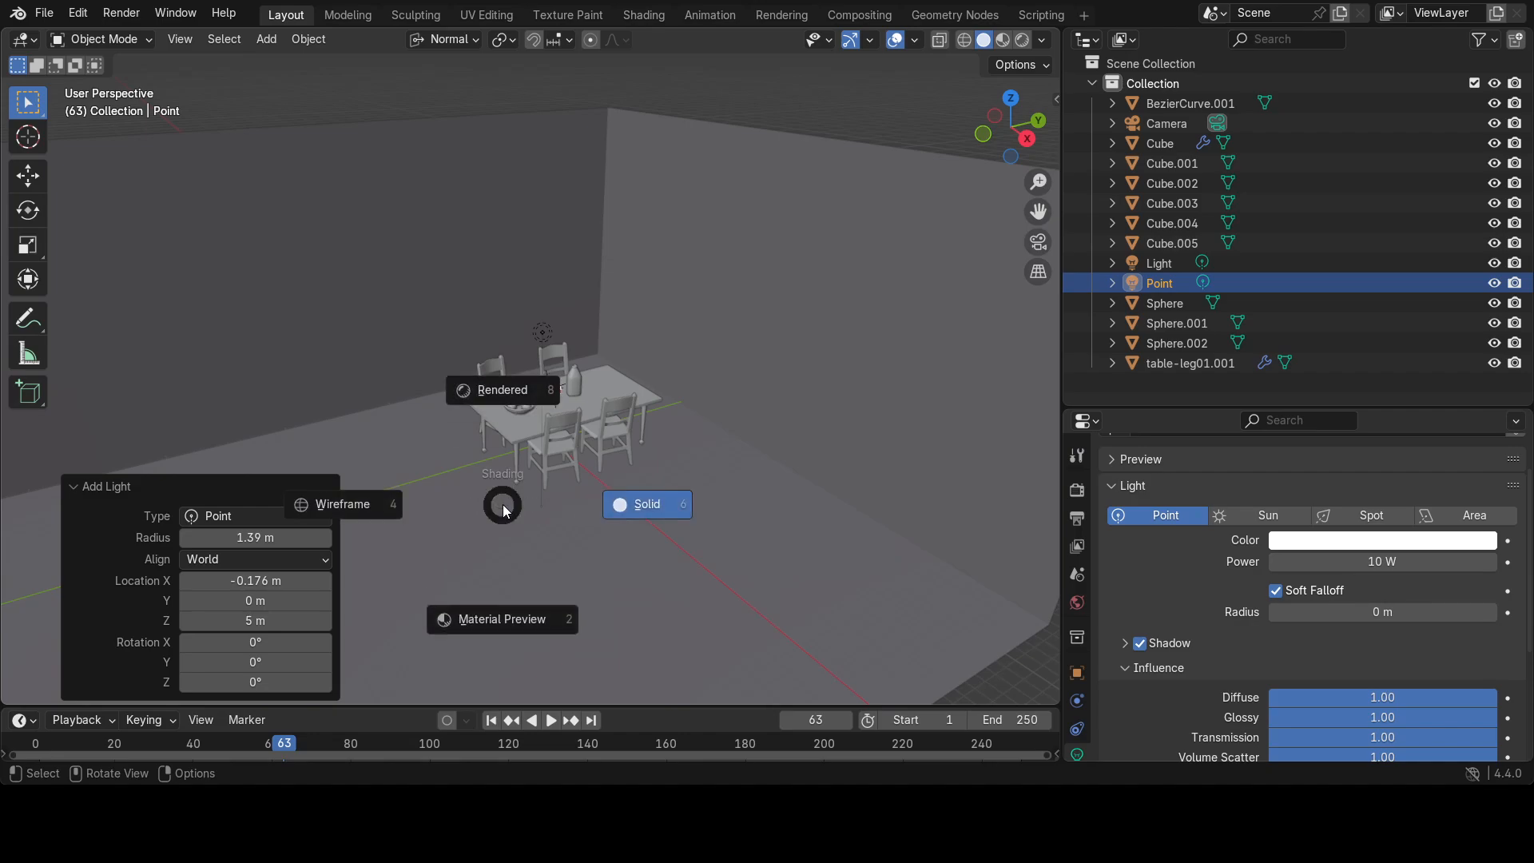
pyautogui.click(503, 393)
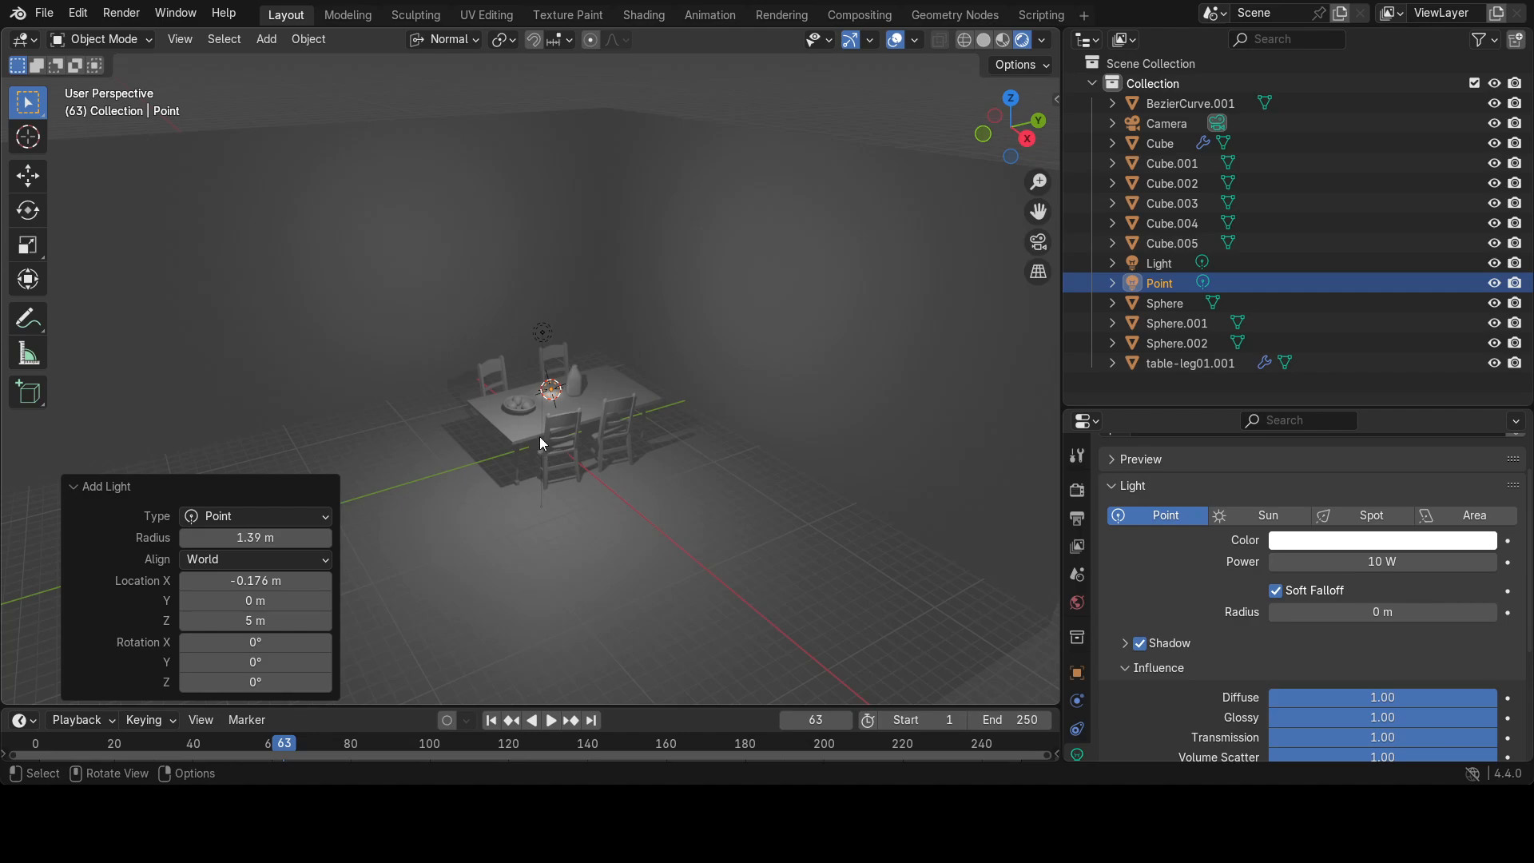
pyautogui.scroll(5, 545, 393)
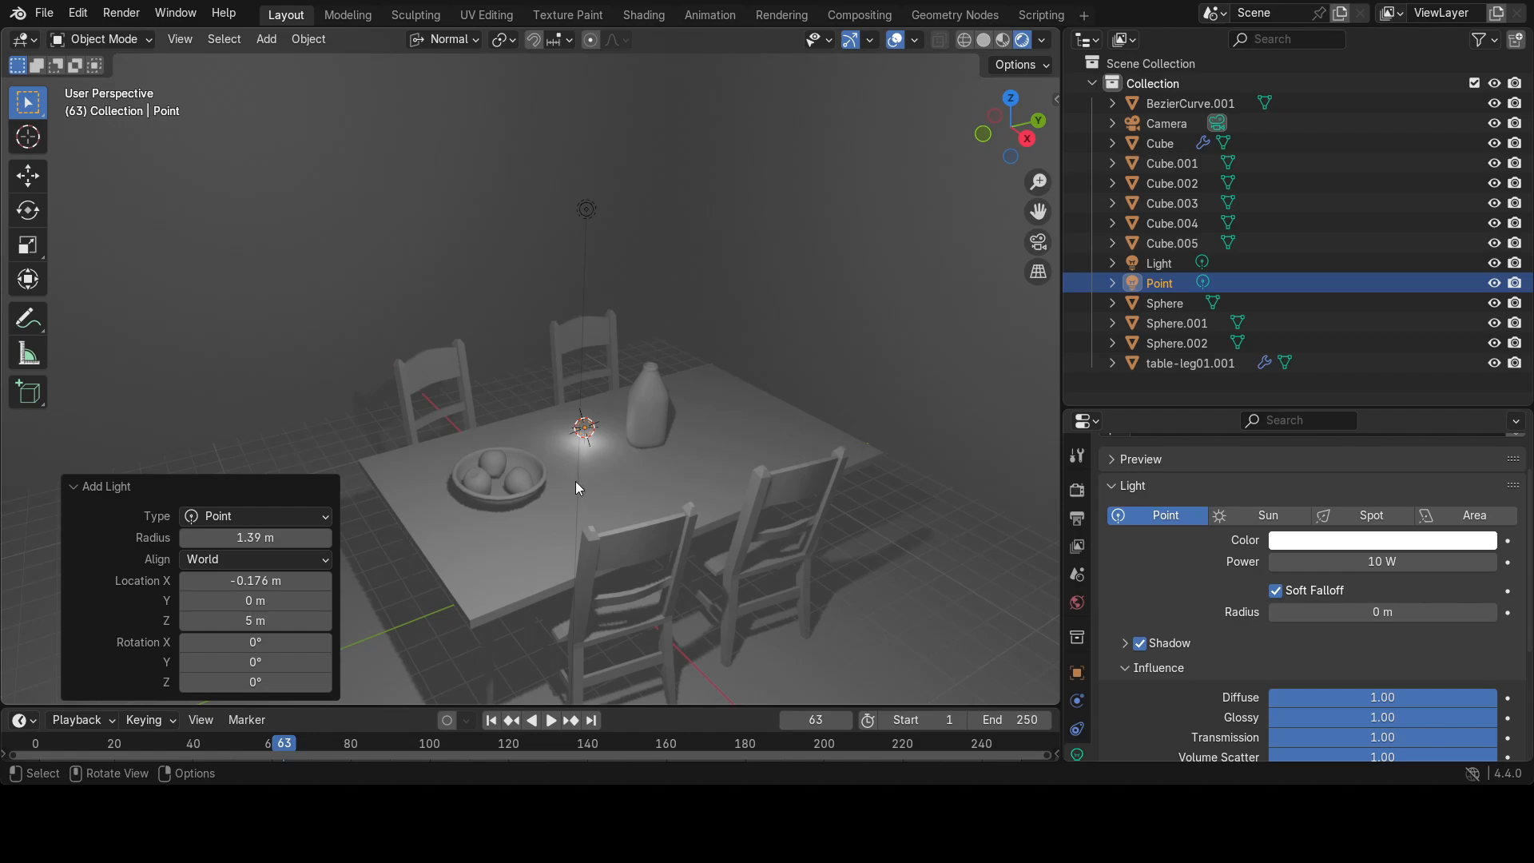
pyautogui.moveTo(576, 482); pyautogui.dragTo(577, 466, button='middle')
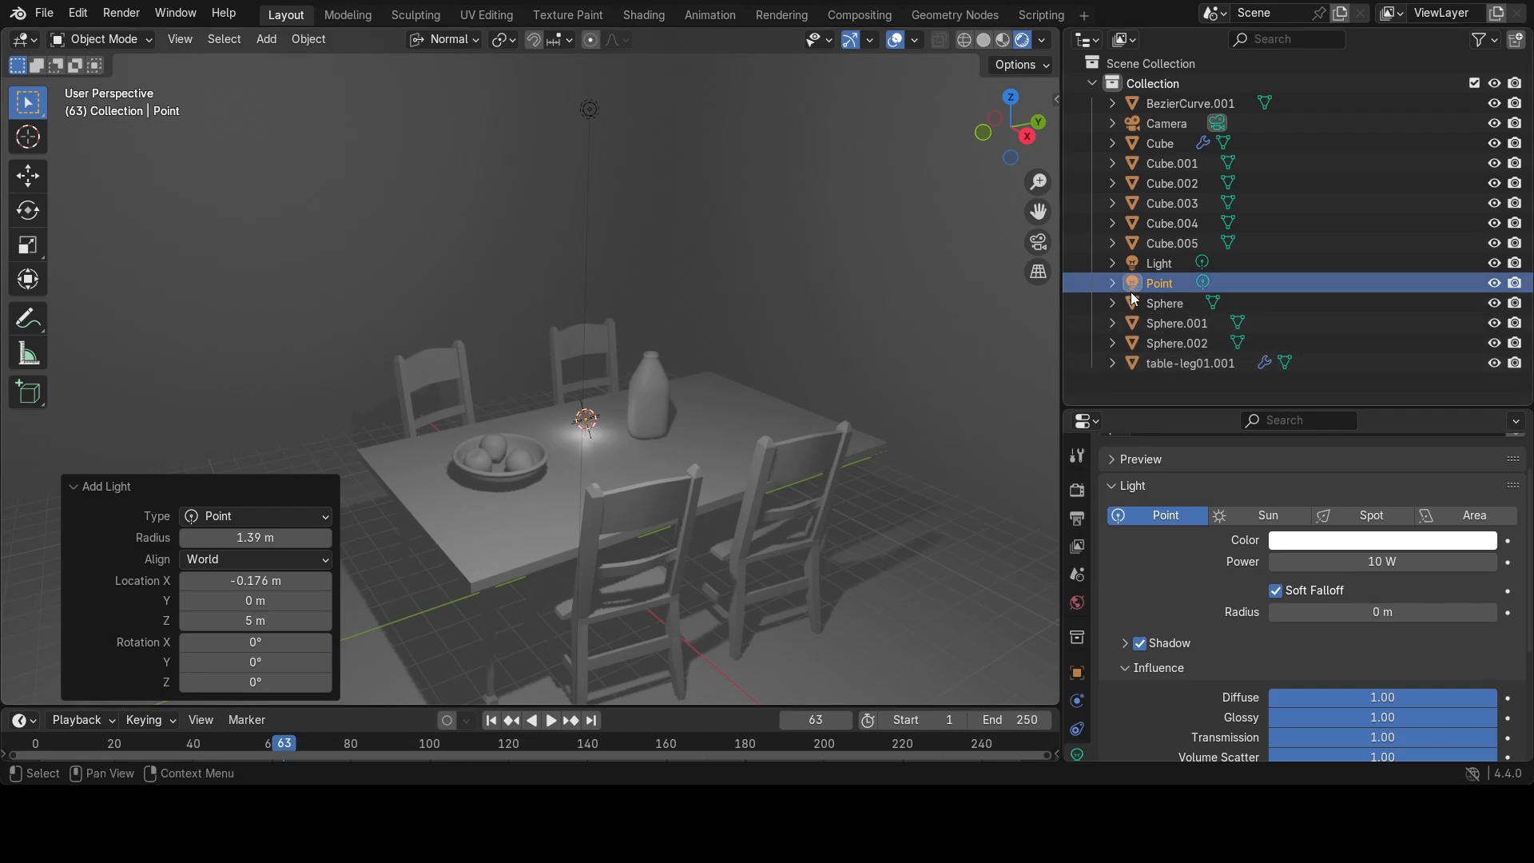
# - Compare the two lights by toggling their visibility, leaving the original Light hidden and the new Point light shown
pyautogui.click(1494, 284)
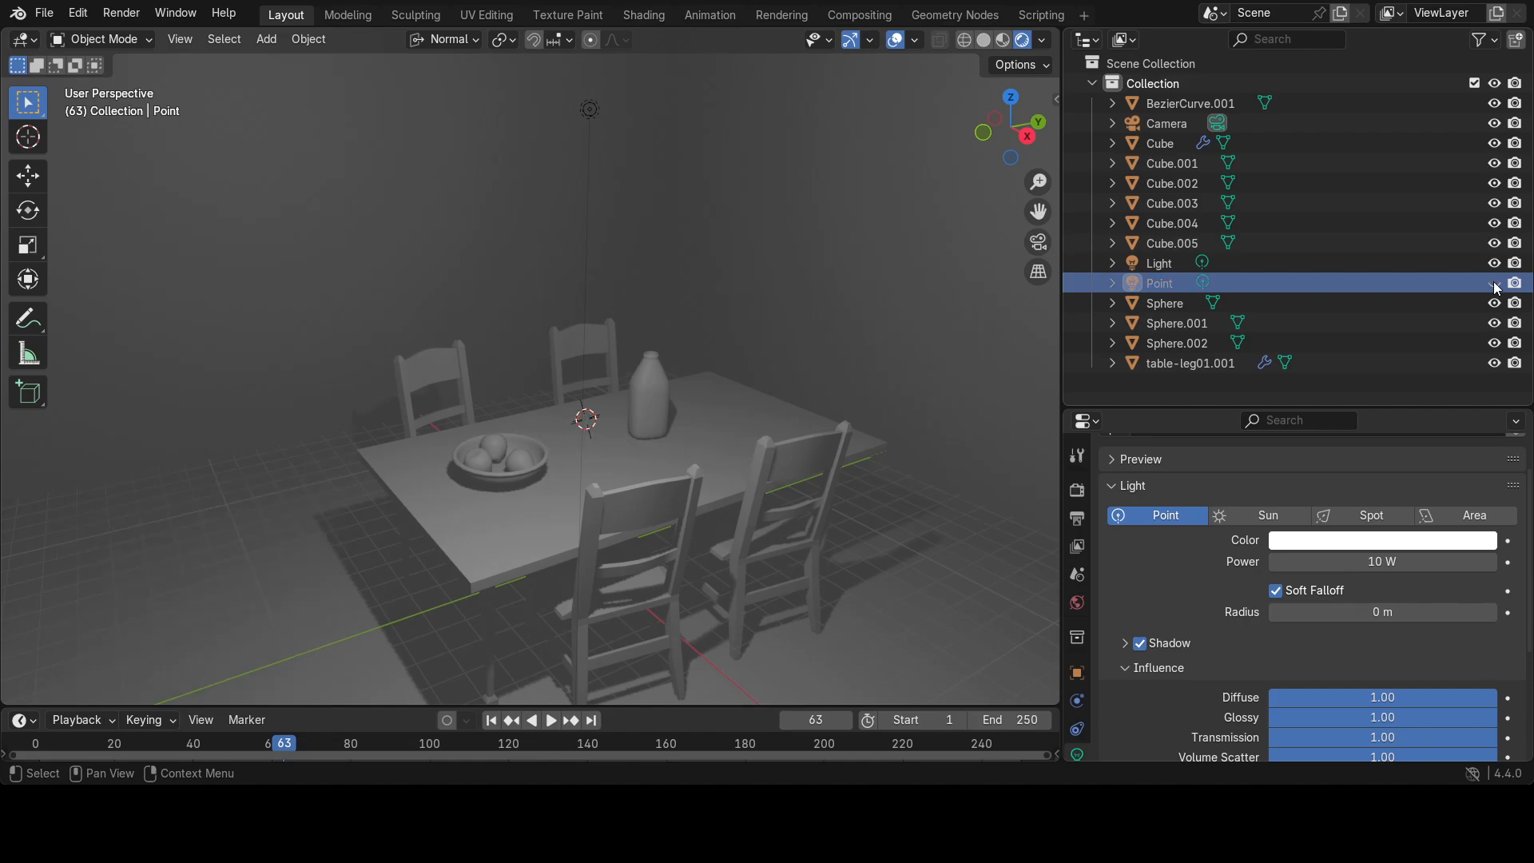
pyautogui.scroll(-2, 556, 416)
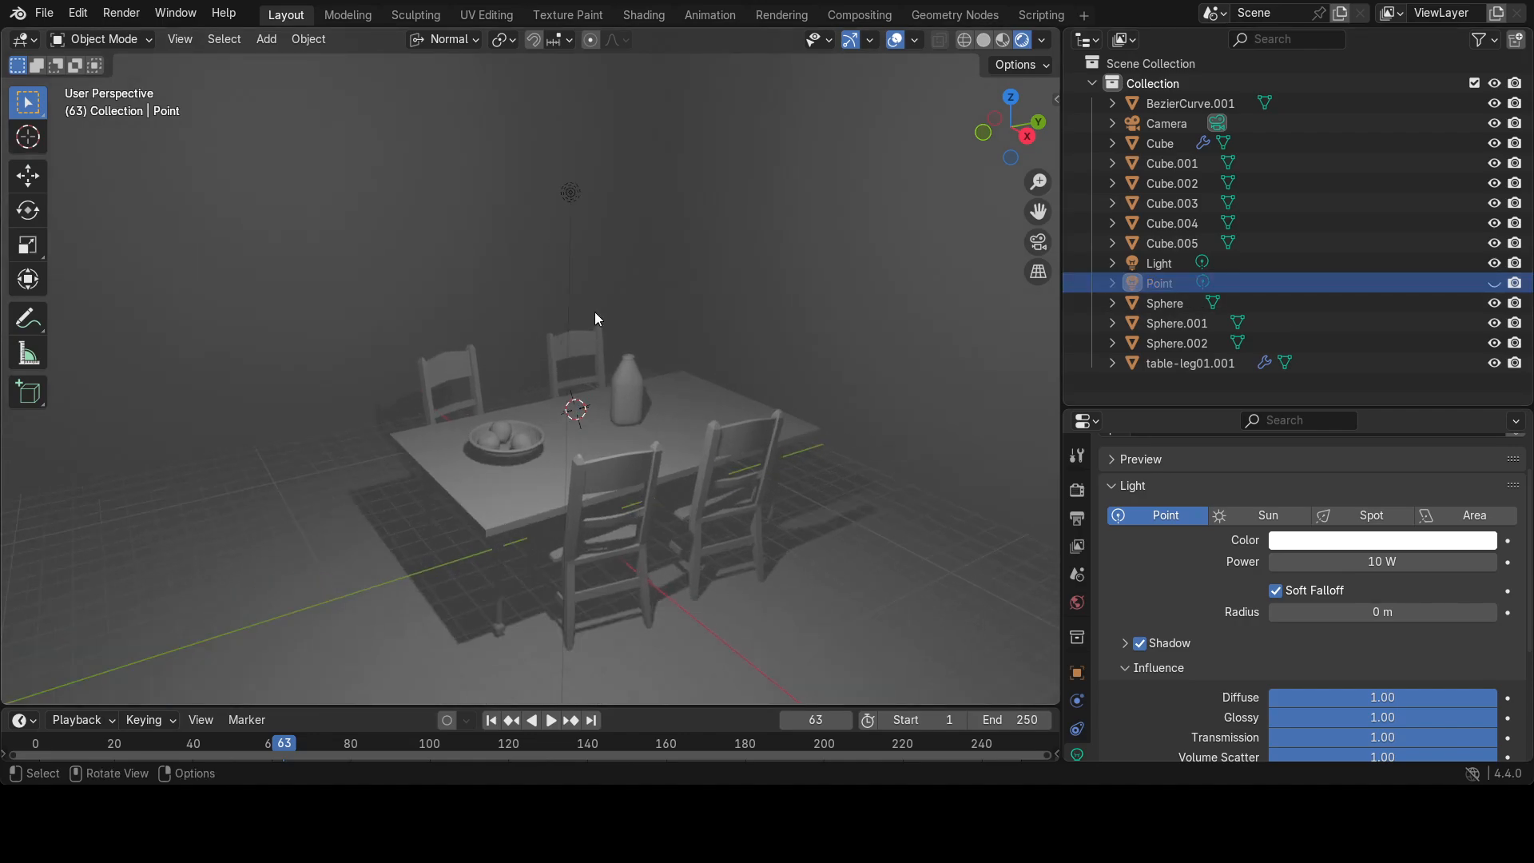
pyautogui.click(570, 195)
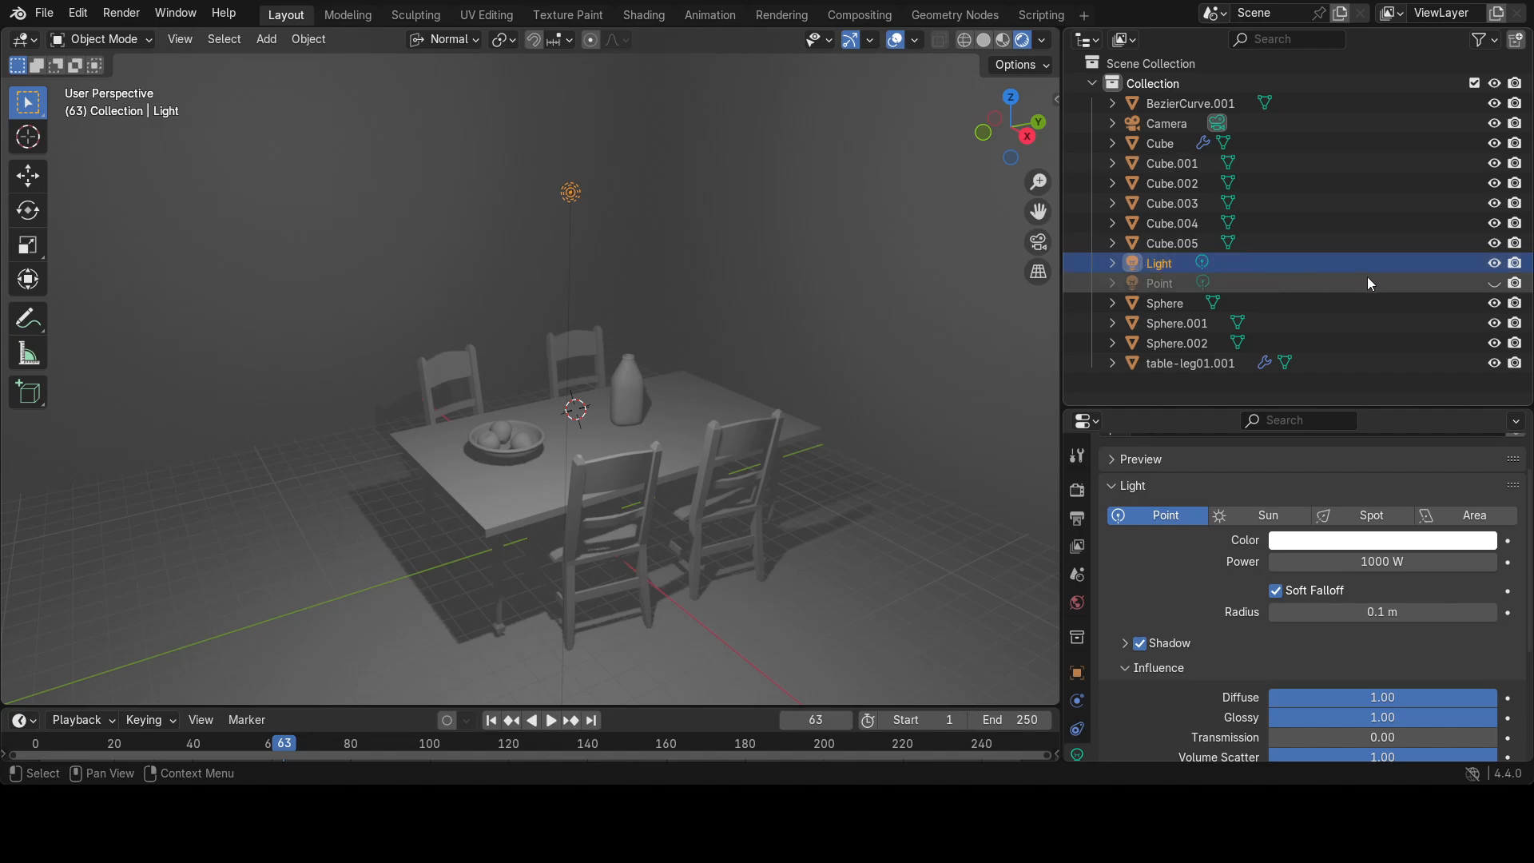
pyautogui.click(1494, 263)
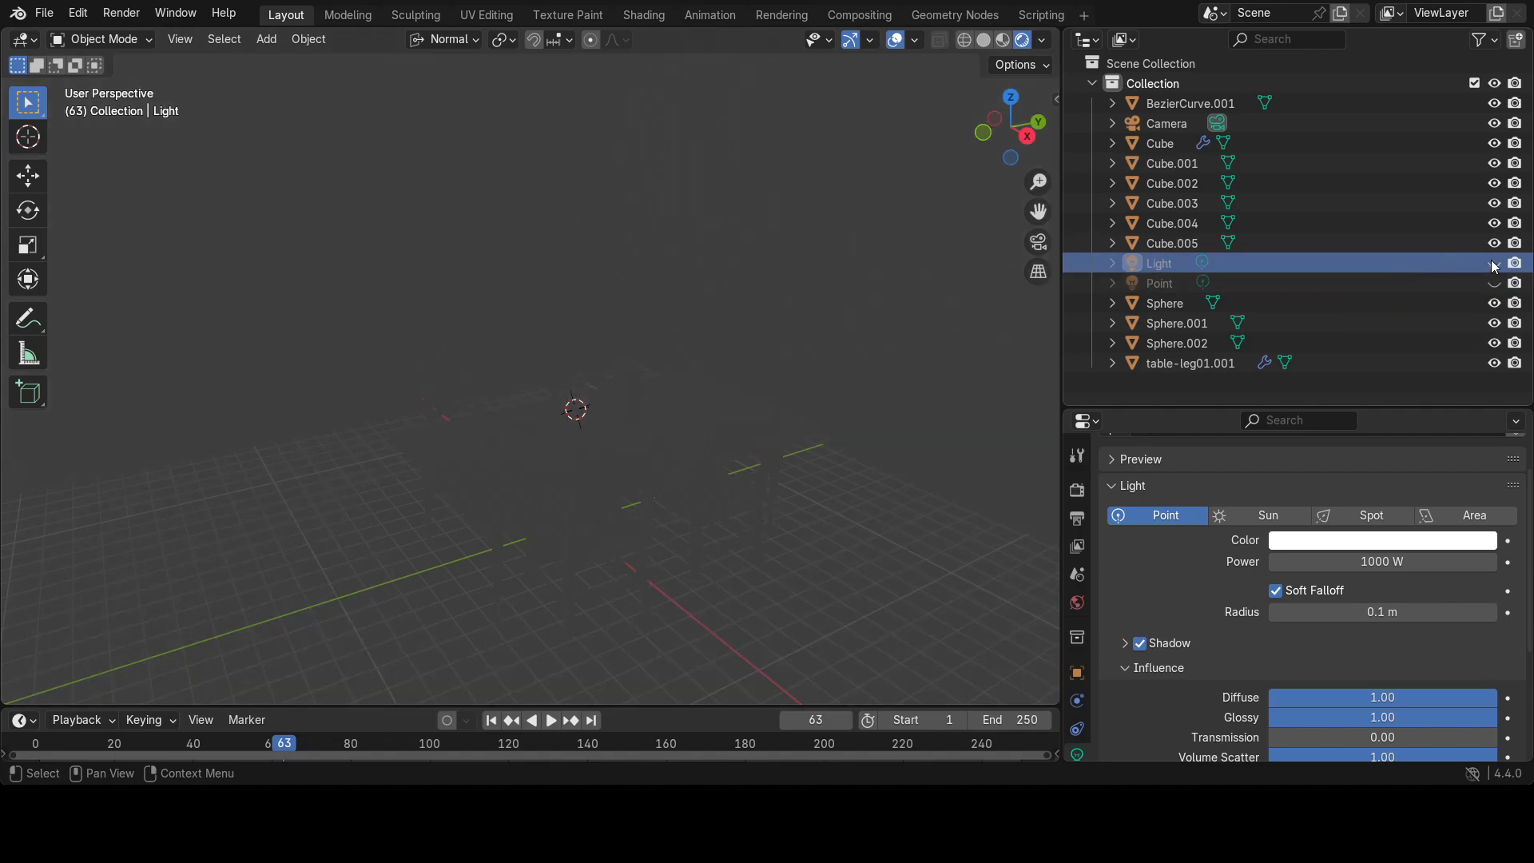
pyautogui.click(1493, 284)
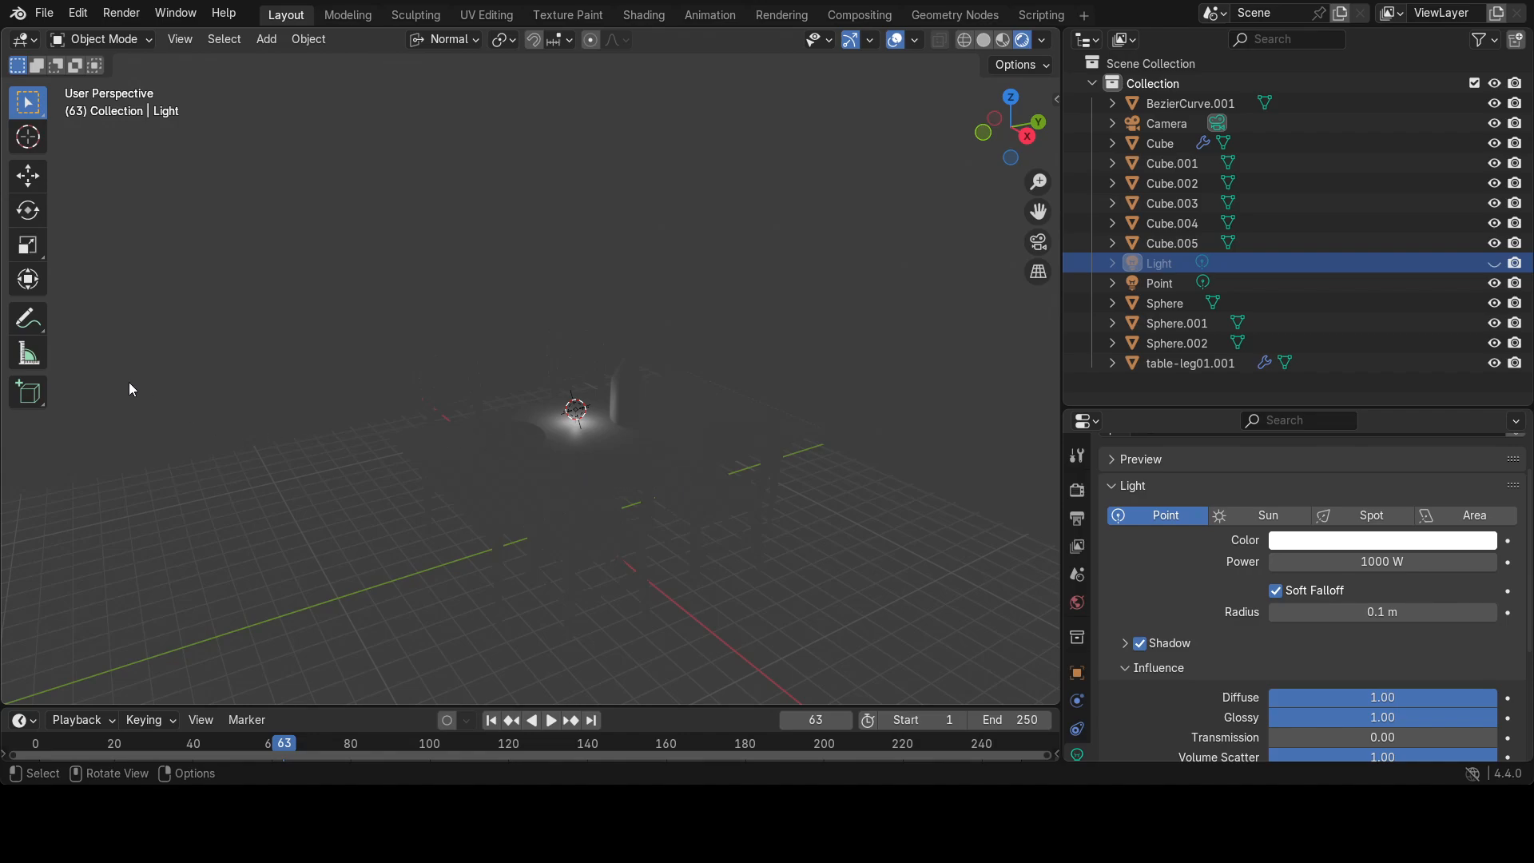
# - Move the new point light about 6 m up and about 6.5 m along the negative Y axis
pyautogui.click(28, 174)
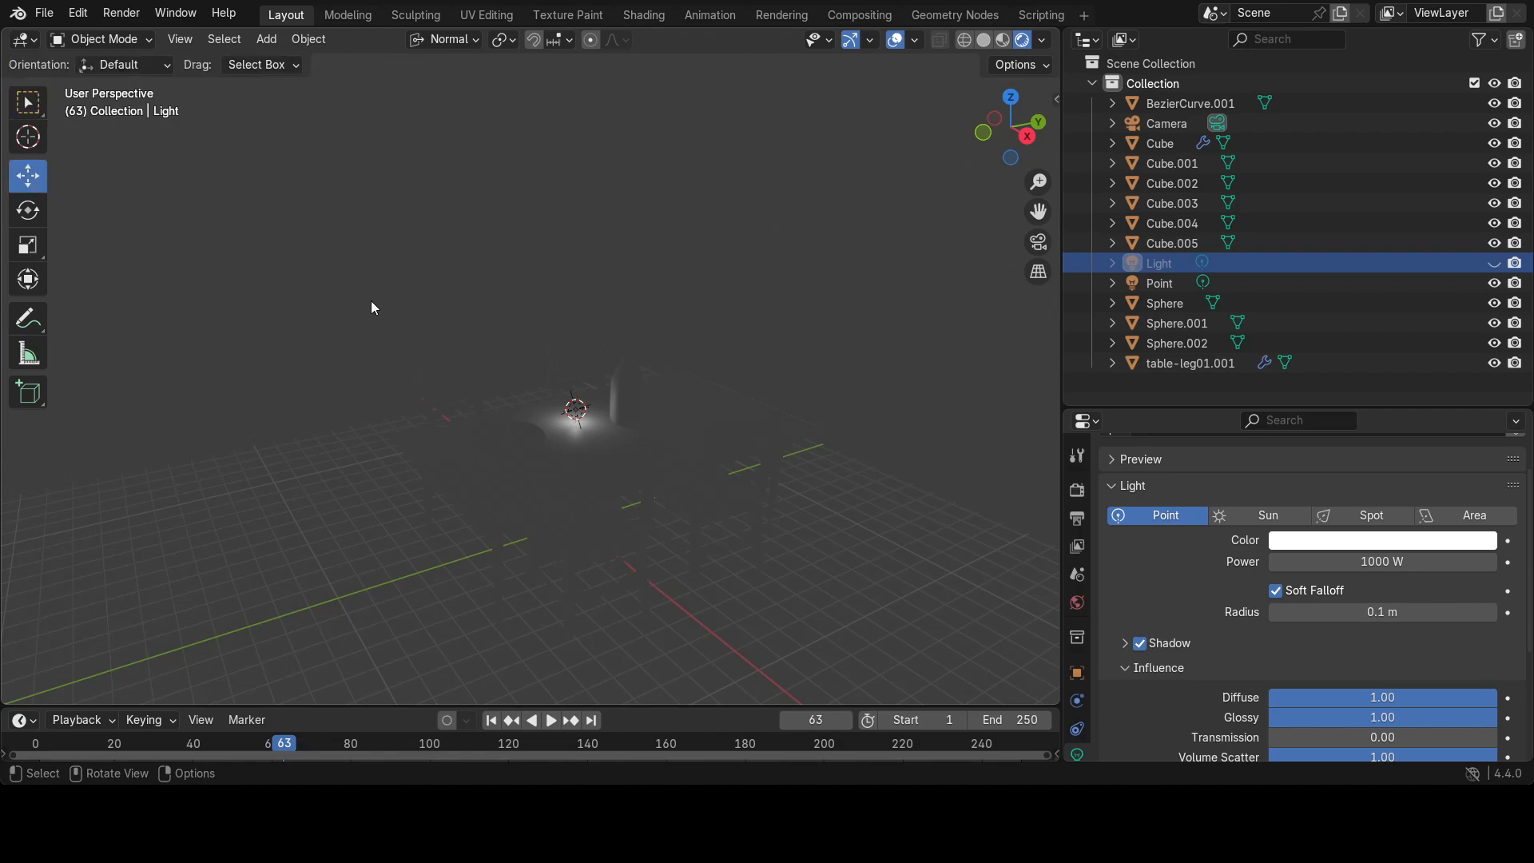
pyautogui.click(573, 408)
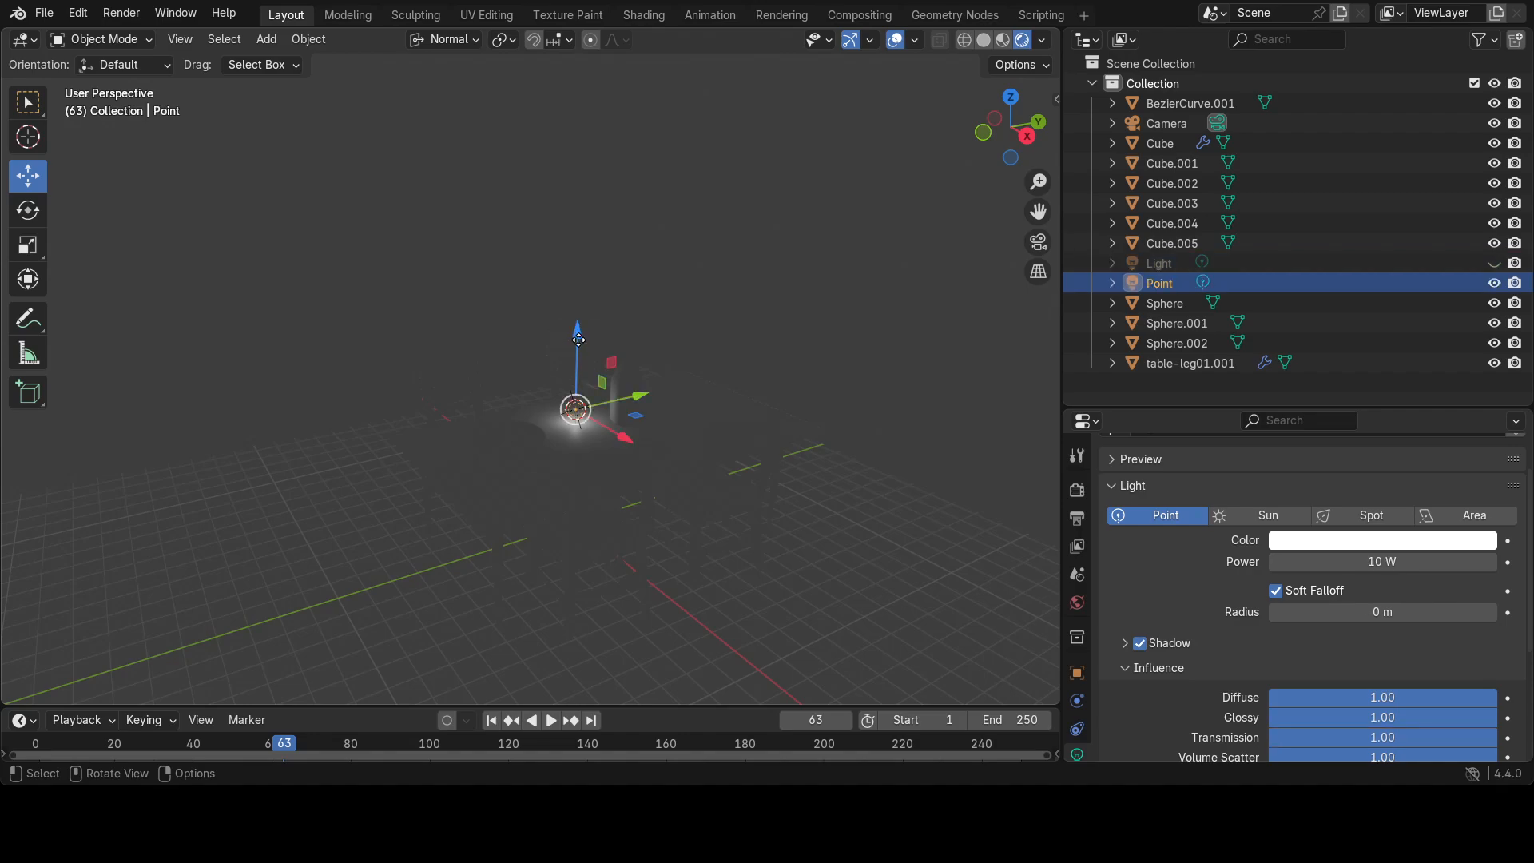
pyautogui.moveTo(574, 346); pyautogui.dragTo(551, 190)
pyautogui.moveTo(642, 258); pyautogui.dragTo(477, 275)
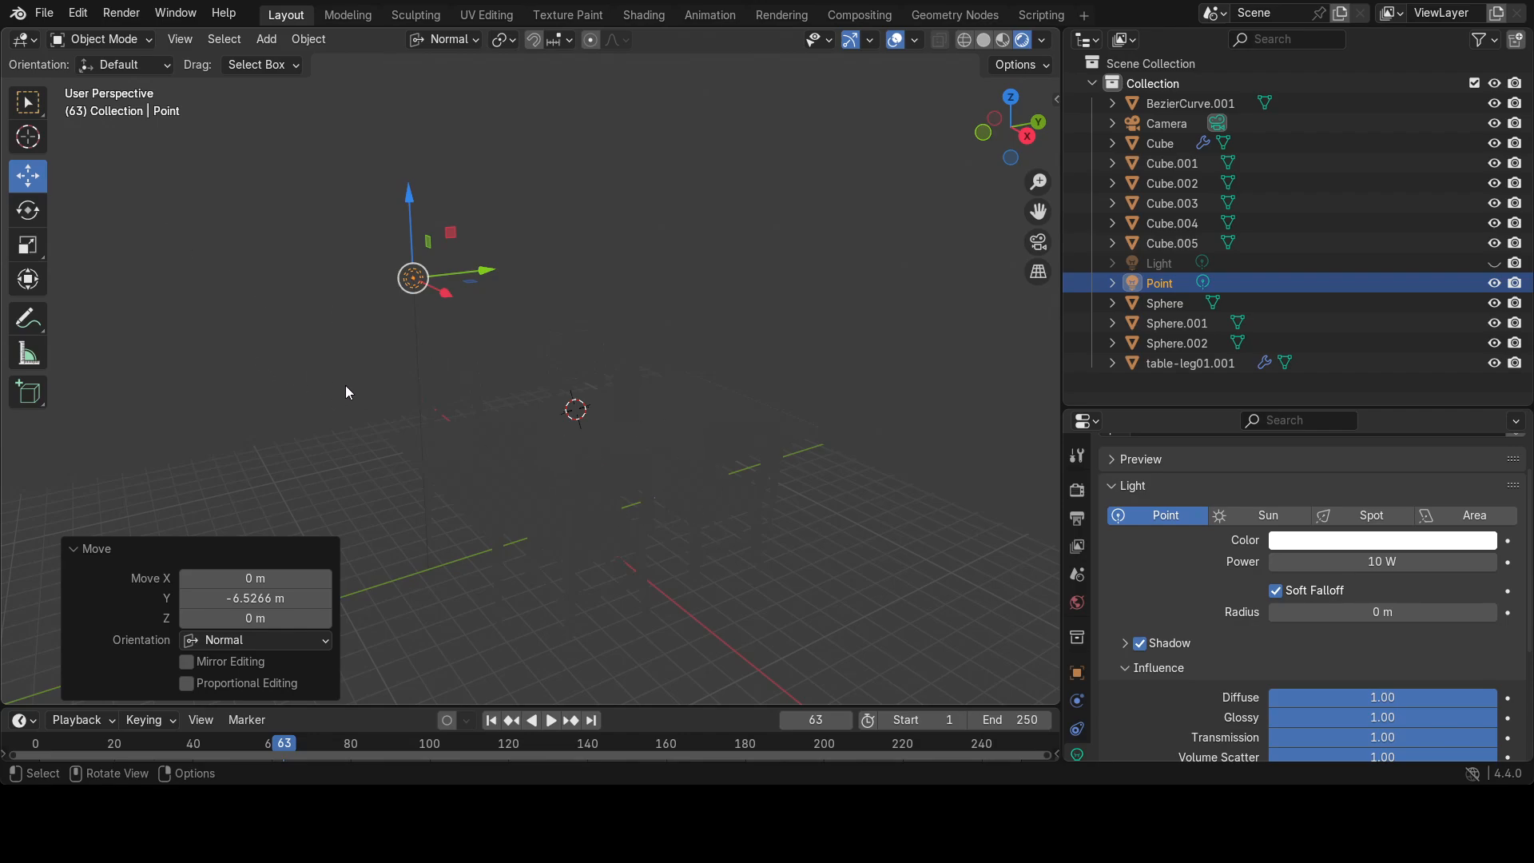
pyautogui.moveTo(345, 385)
pyautogui.mouseDown(button='middle')
pyautogui.moveTo(346, 346)
pyautogui.moveTo(363, 387)
pyautogui.mouseUp(button='middle')
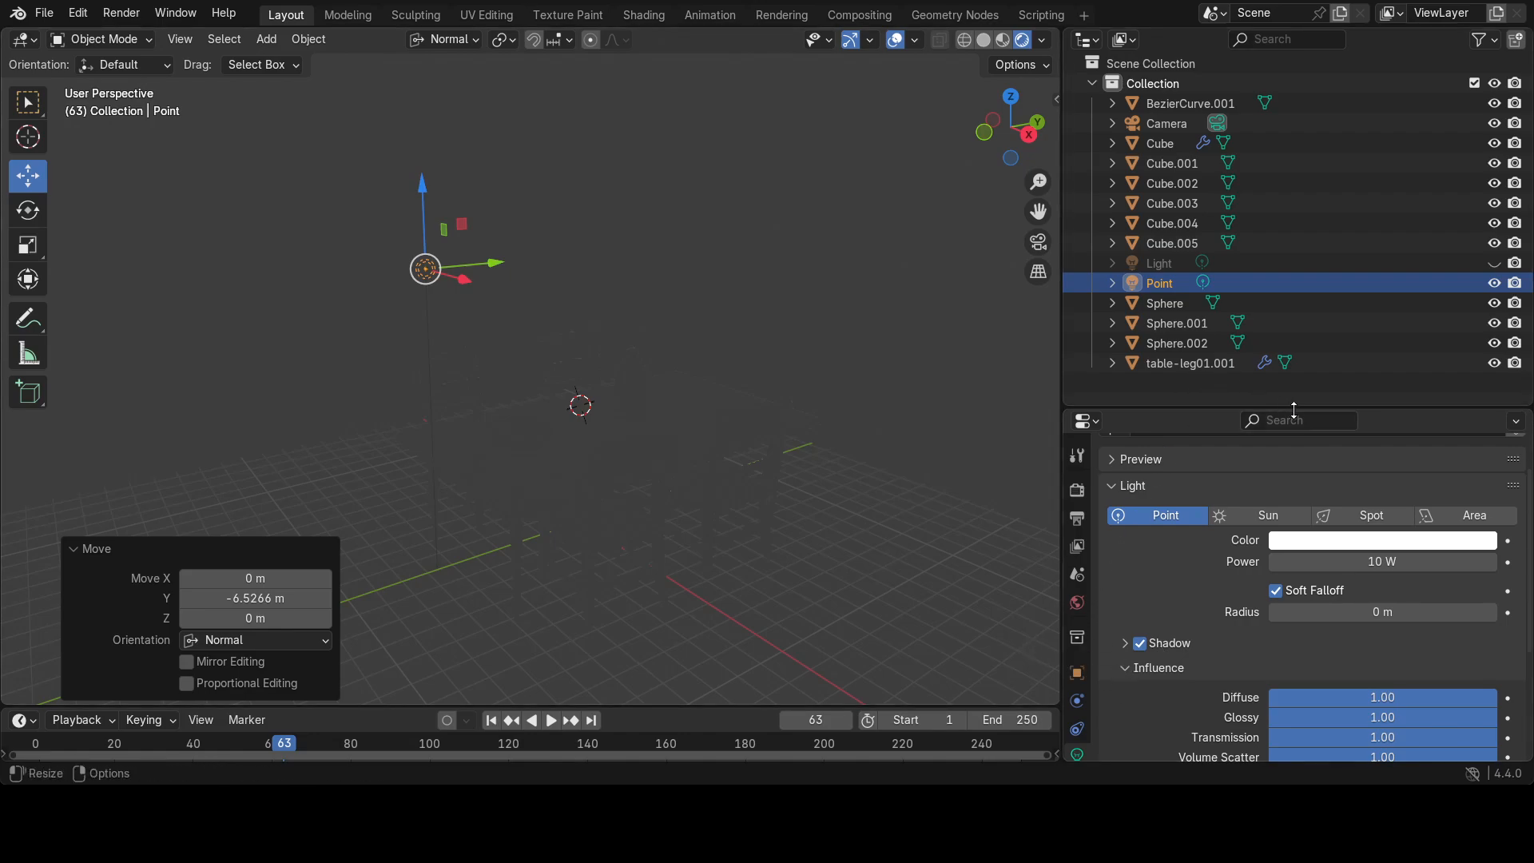
# - Give the 3D viewport more width and the Properties editor more height, and show the point light's object properties
pyautogui.moveTo(1294, 408); pyautogui.dragTo(1278, 359)
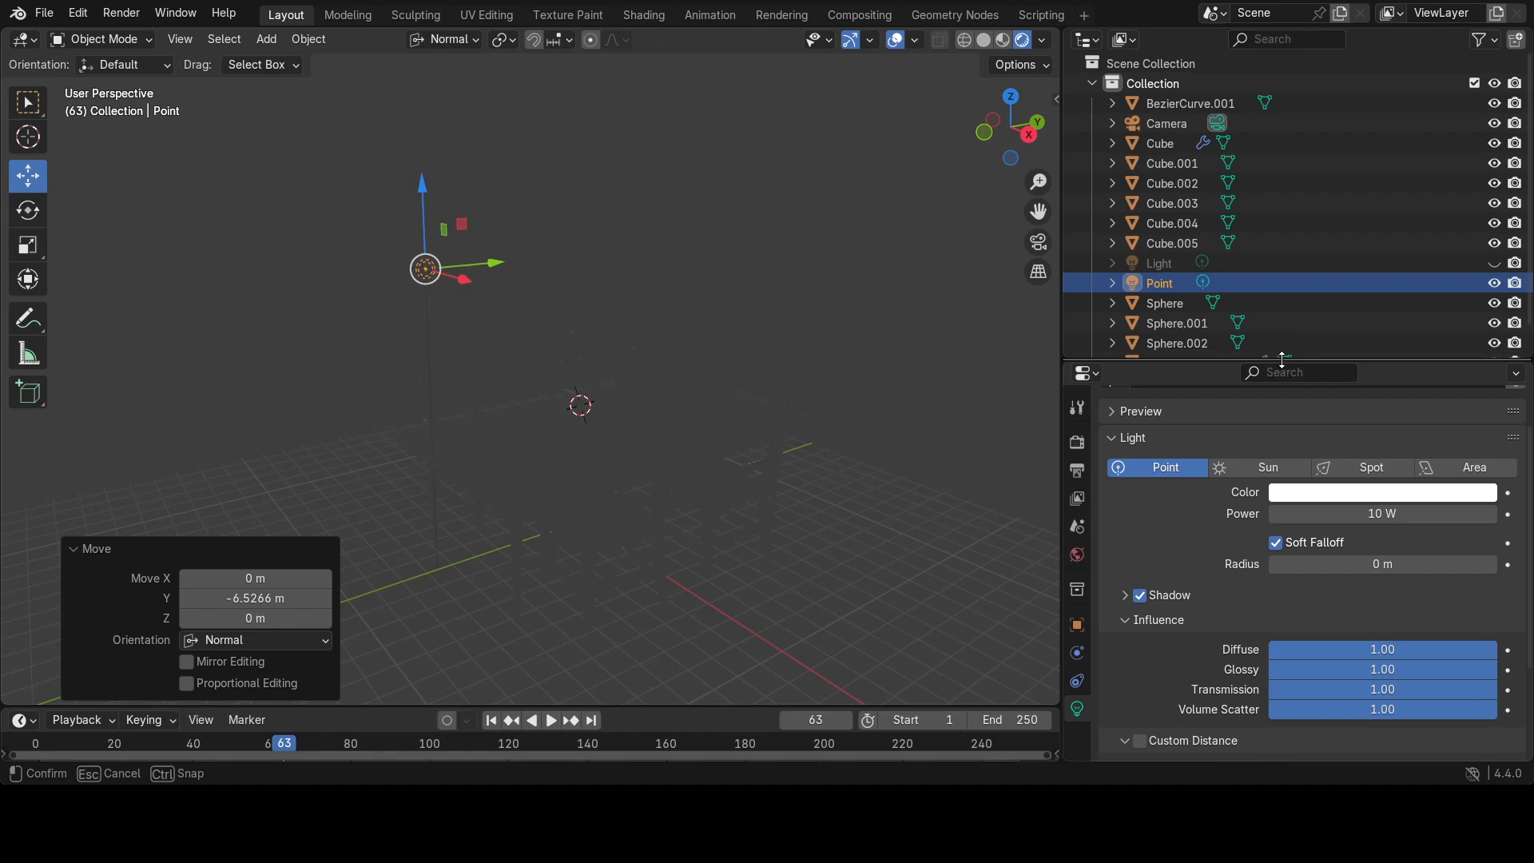
pyautogui.moveTo(1061, 245); pyautogui.dragTo(1208, 261)
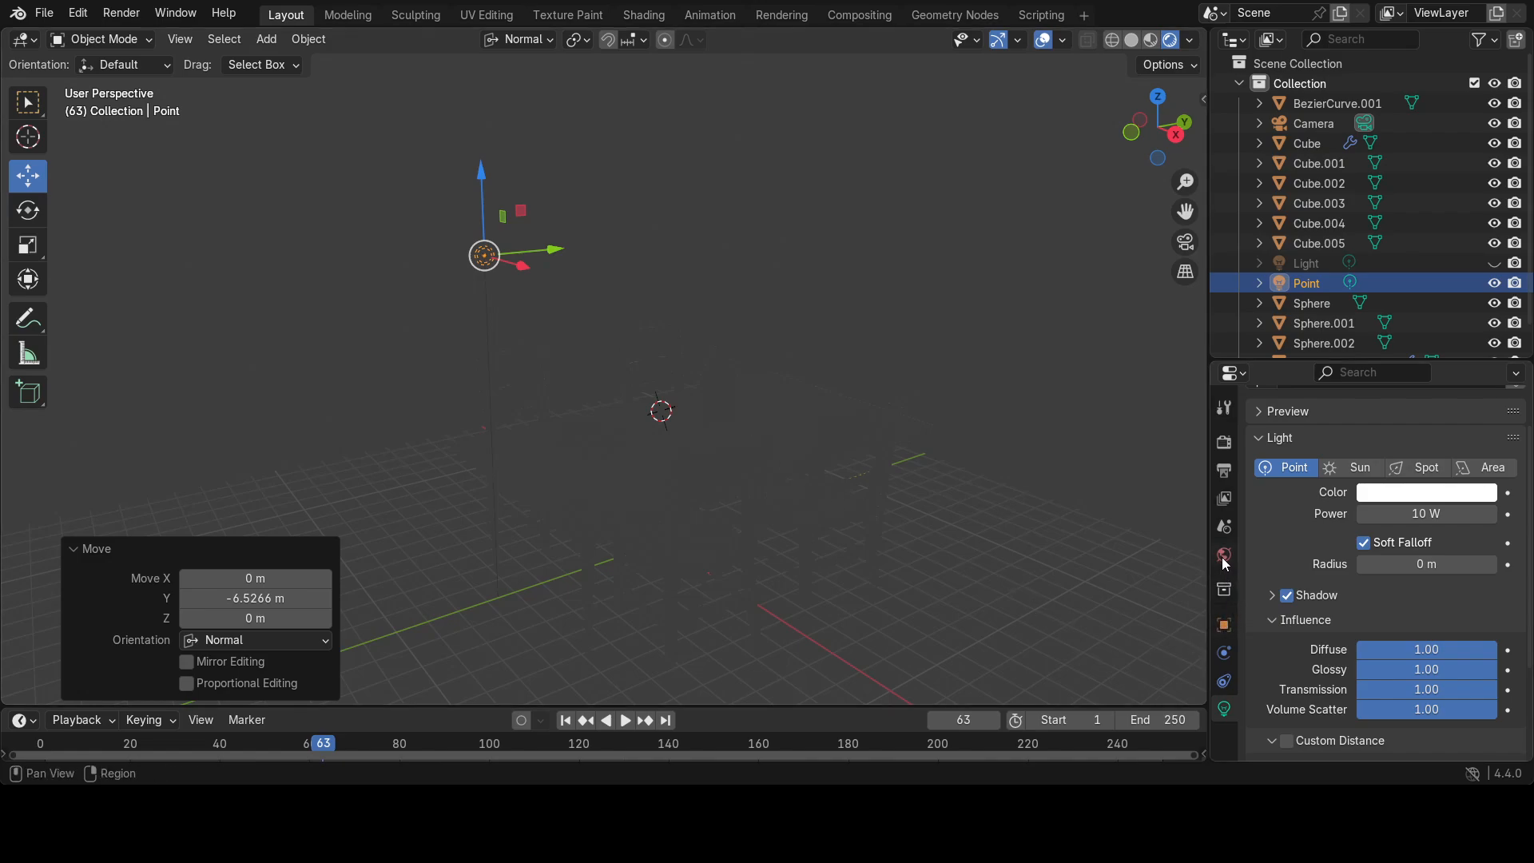
pyautogui.click(1223, 631)
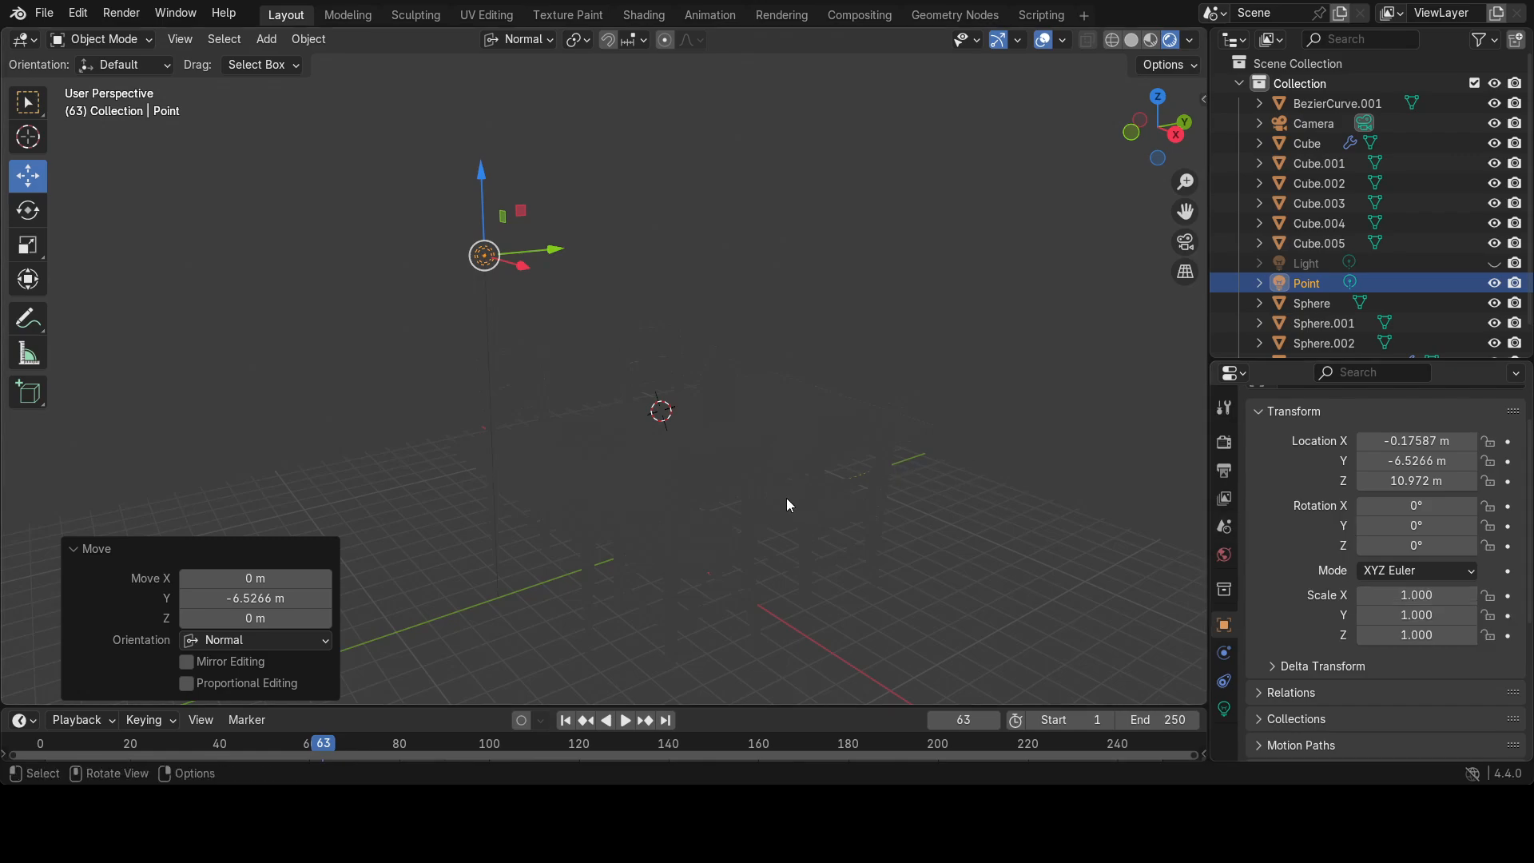
# - Select the chair Cube.001 and view its modifier settings
pyautogui.click(814, 461)
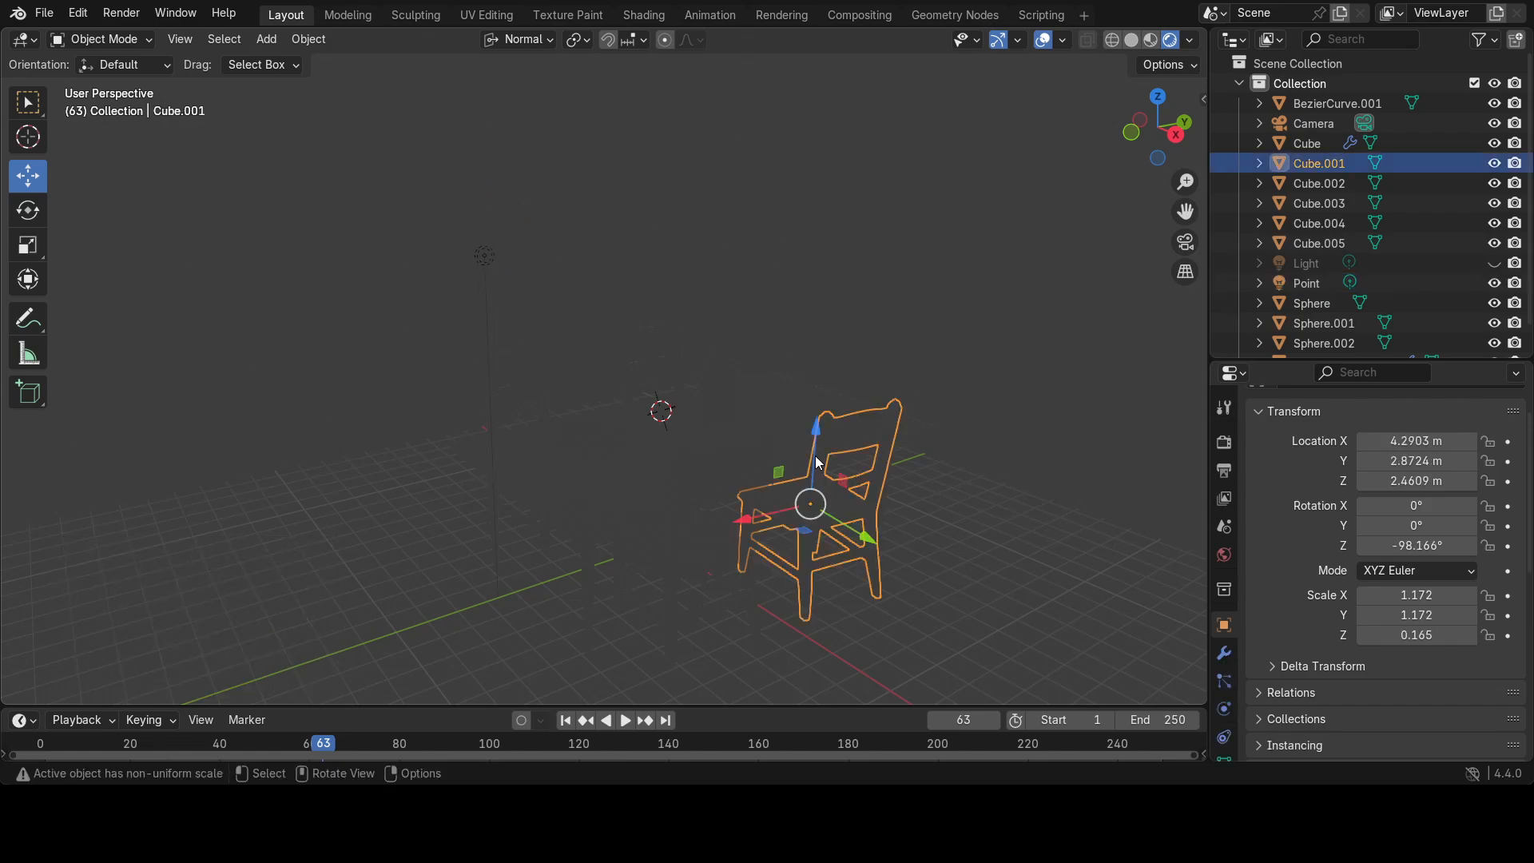
pyautogui.click(1223, 663)
pyautogui.click(1385, 446)
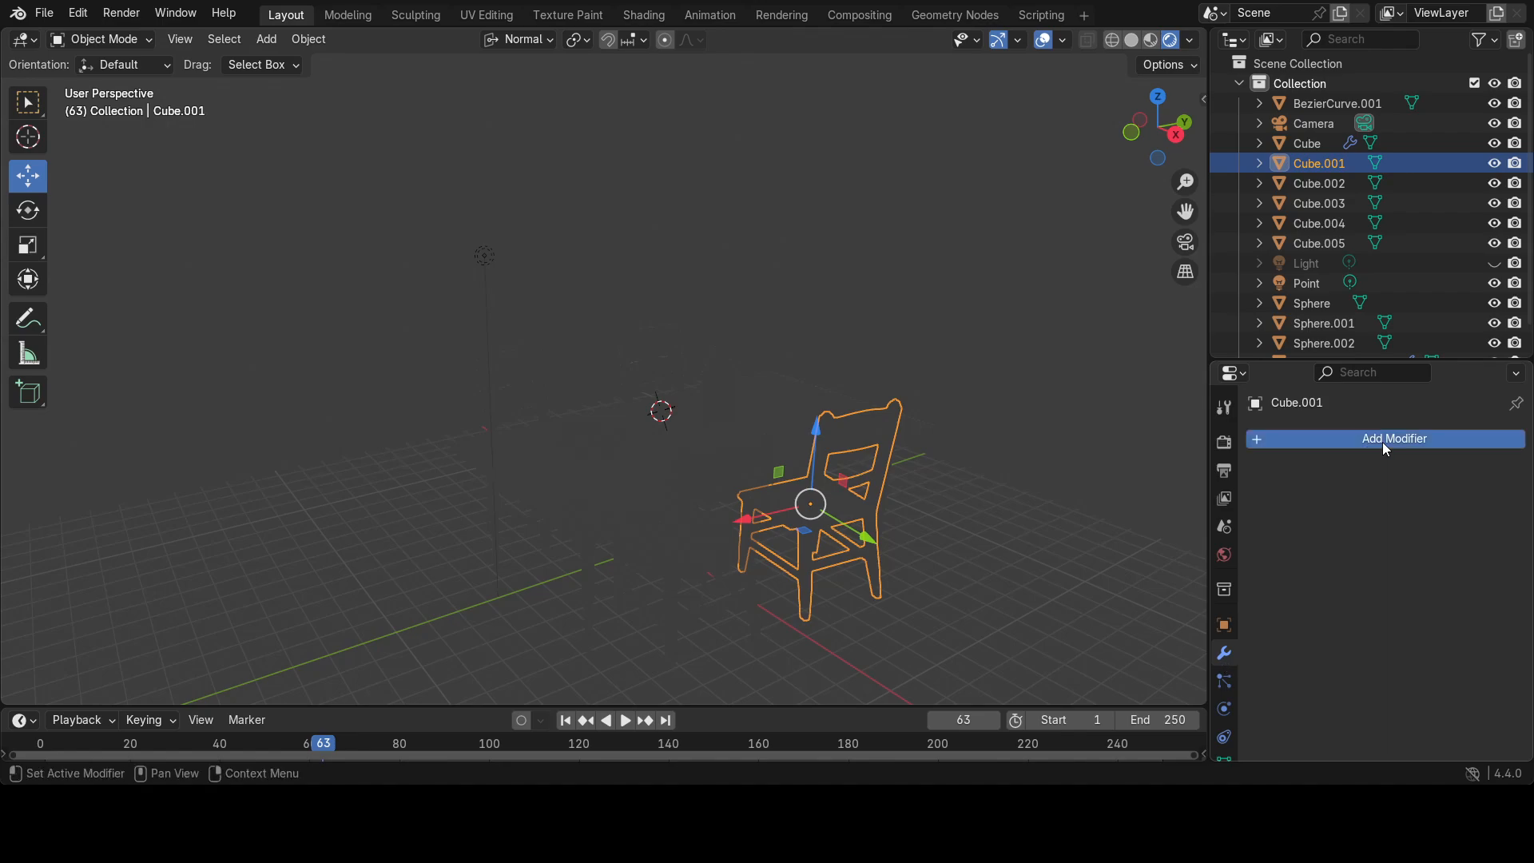
pyautogui.moveTo(1381, 443)
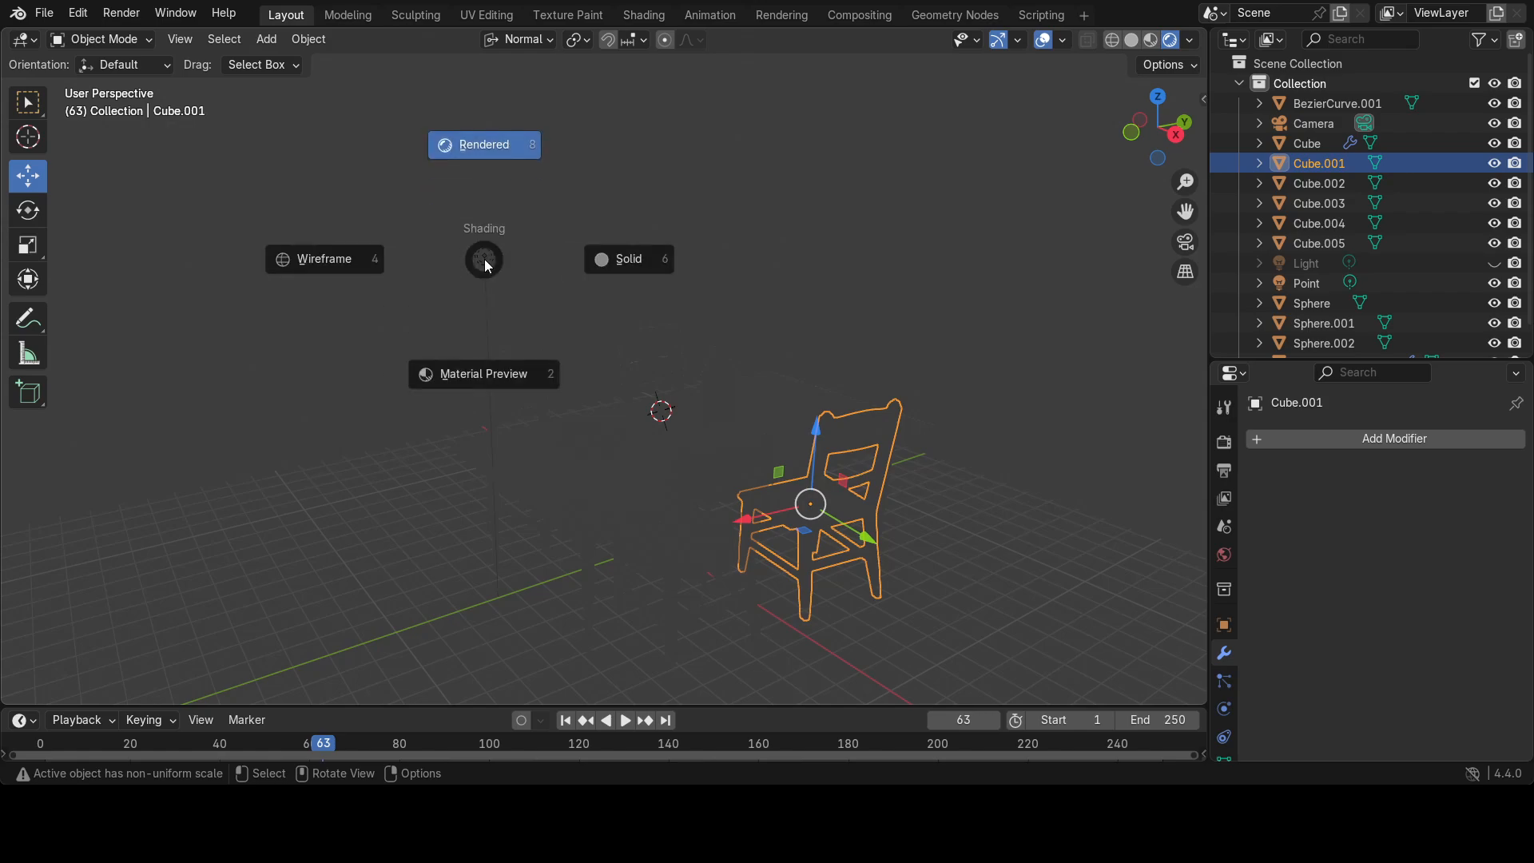
# - Display the scene in Wireframe shading, select the point light and show its light data settings
pyautogui.click(313, 258)
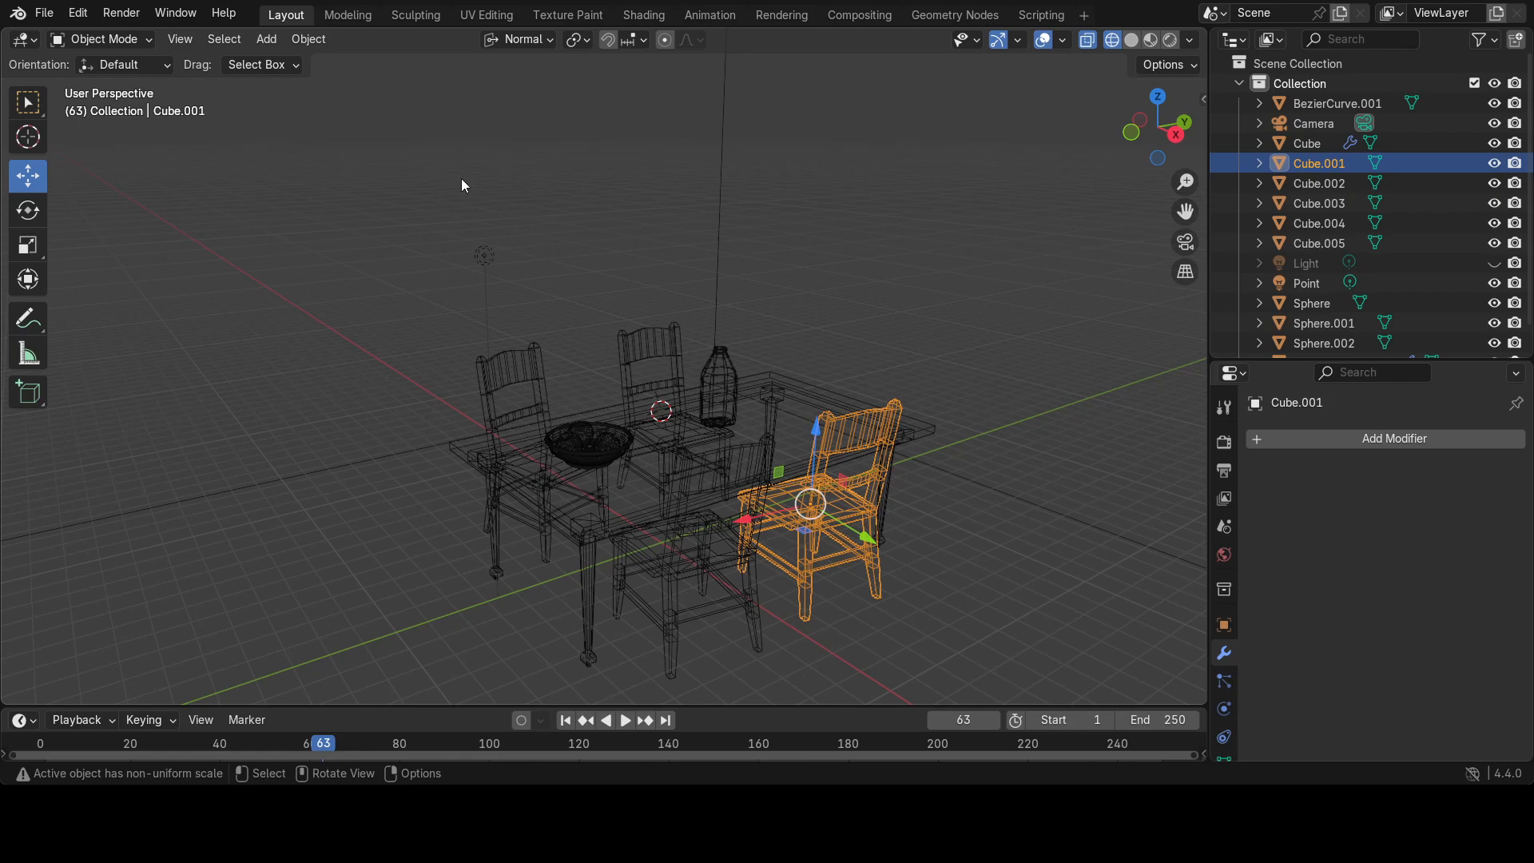
pyautogui.click(483, 259)
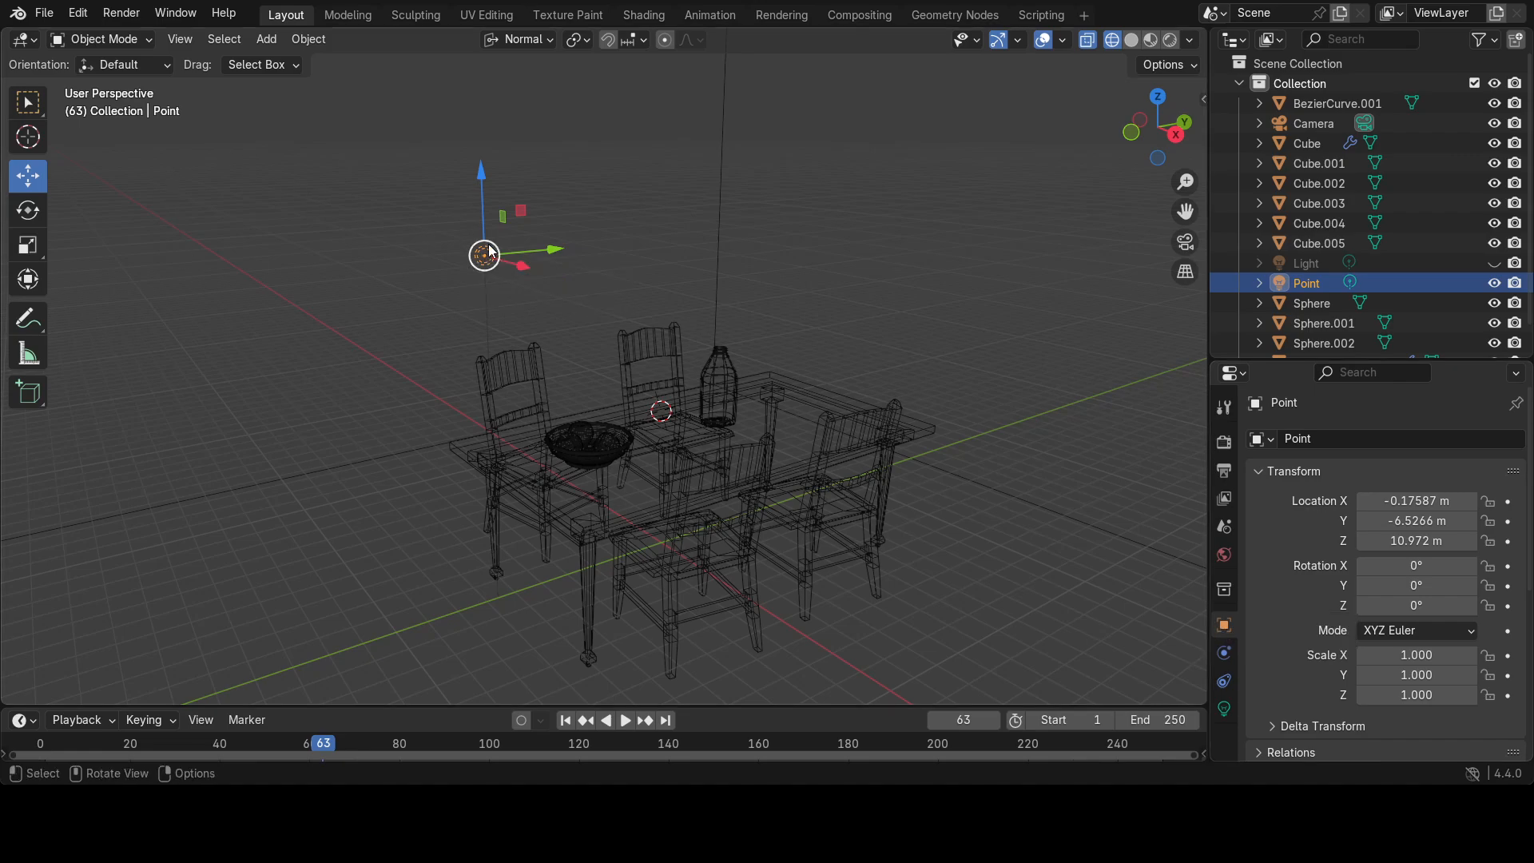
pyautogui.click(1223, 715)
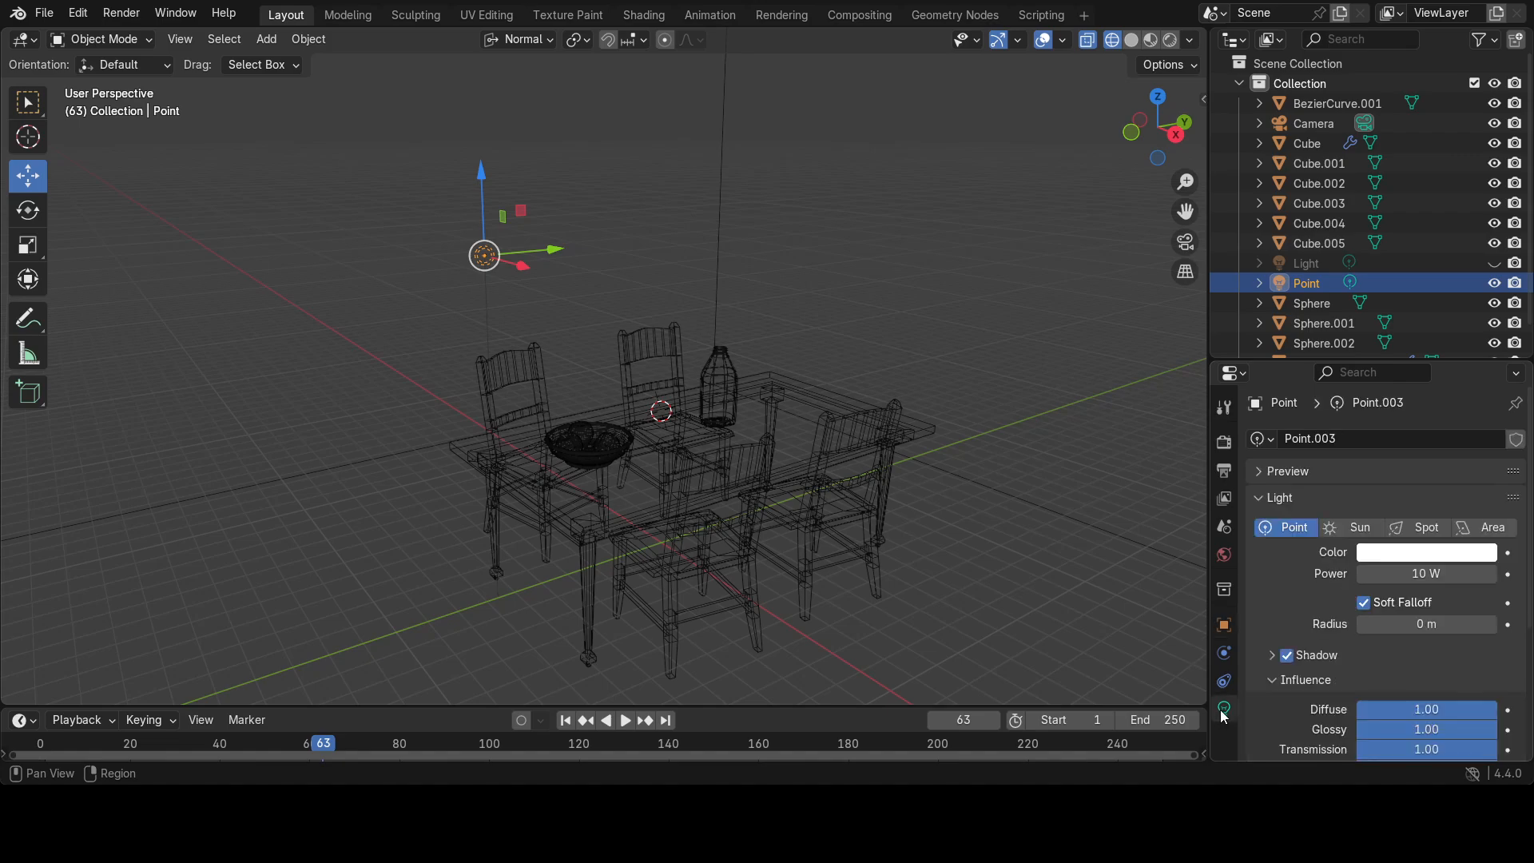
pyautogui.scroll(-1, 1291, 643)
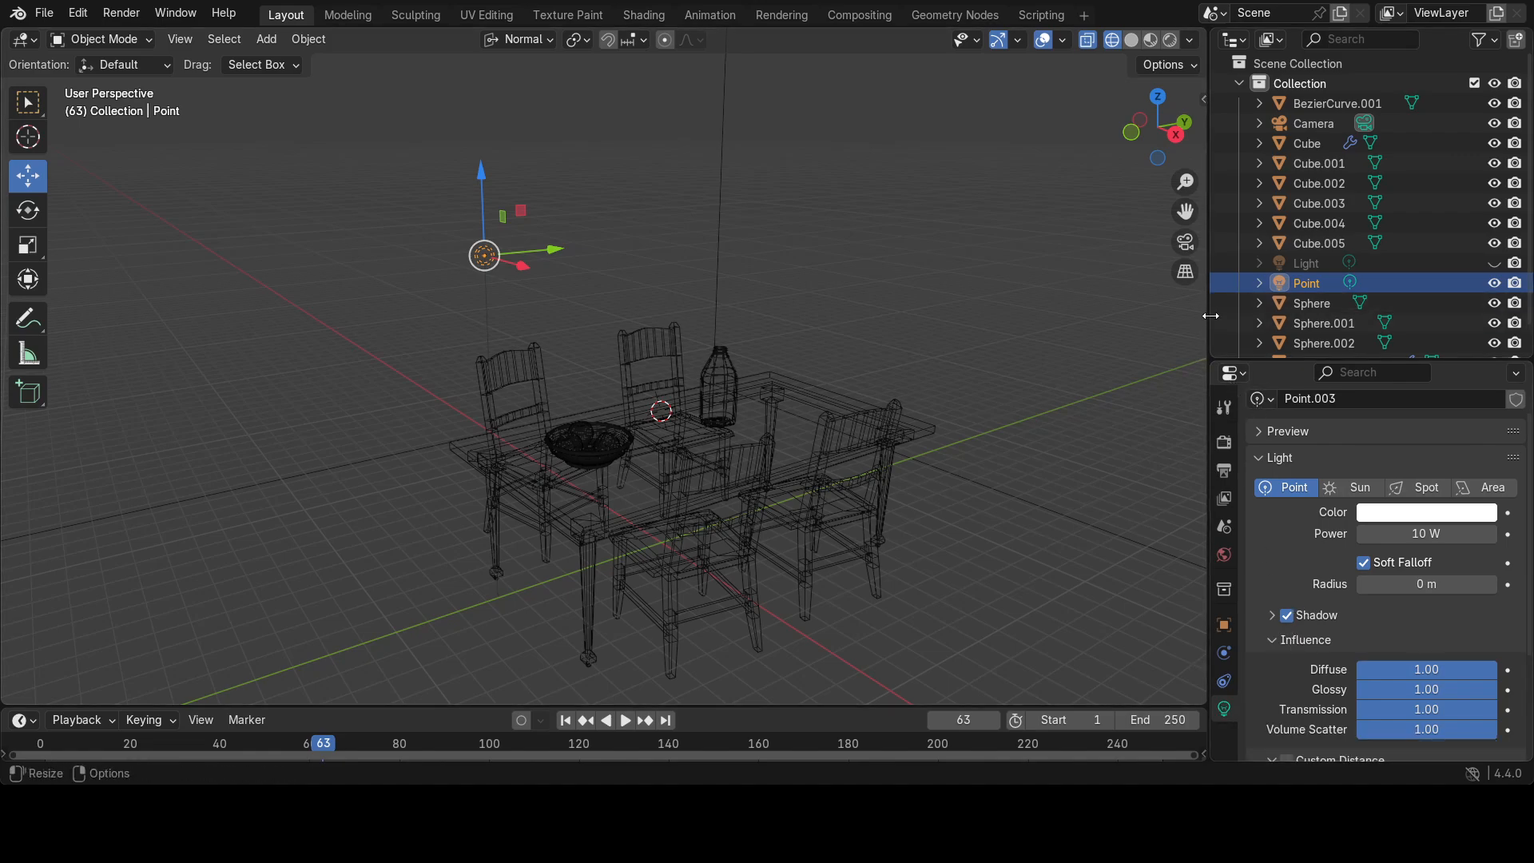
# - Enlarge the 3D viewport and the Properties editor further, and return the viewport to Rendered shading
pyautogui.moveTo(1208, 319); pyautogui.dragTo(1312, 321)
pyautogui.moveTo(1431, 358); pyautogui.dragTo(1431, 271)
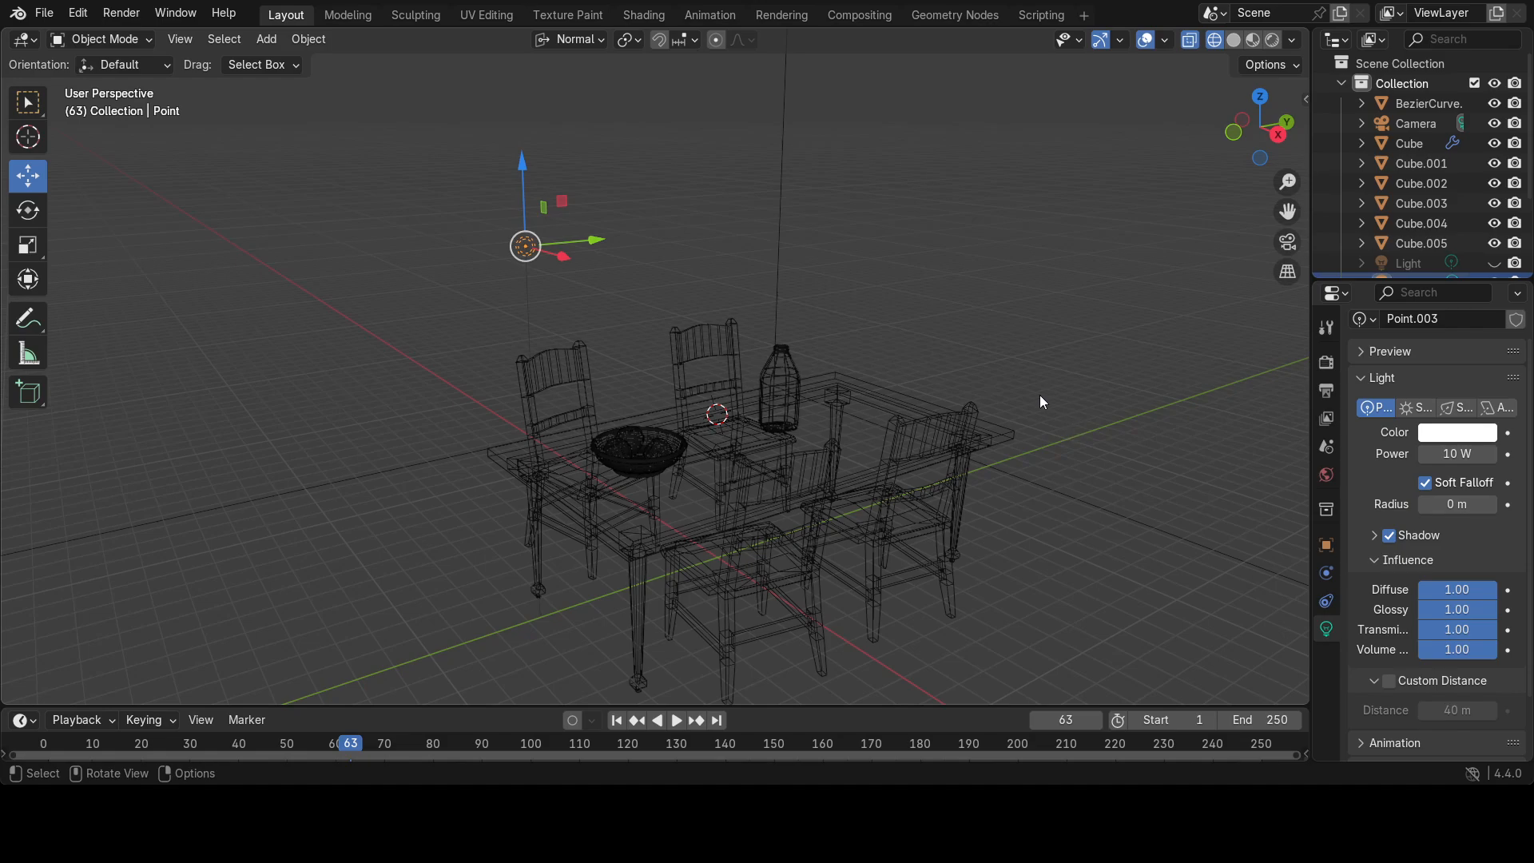
pyautogui.press('z')
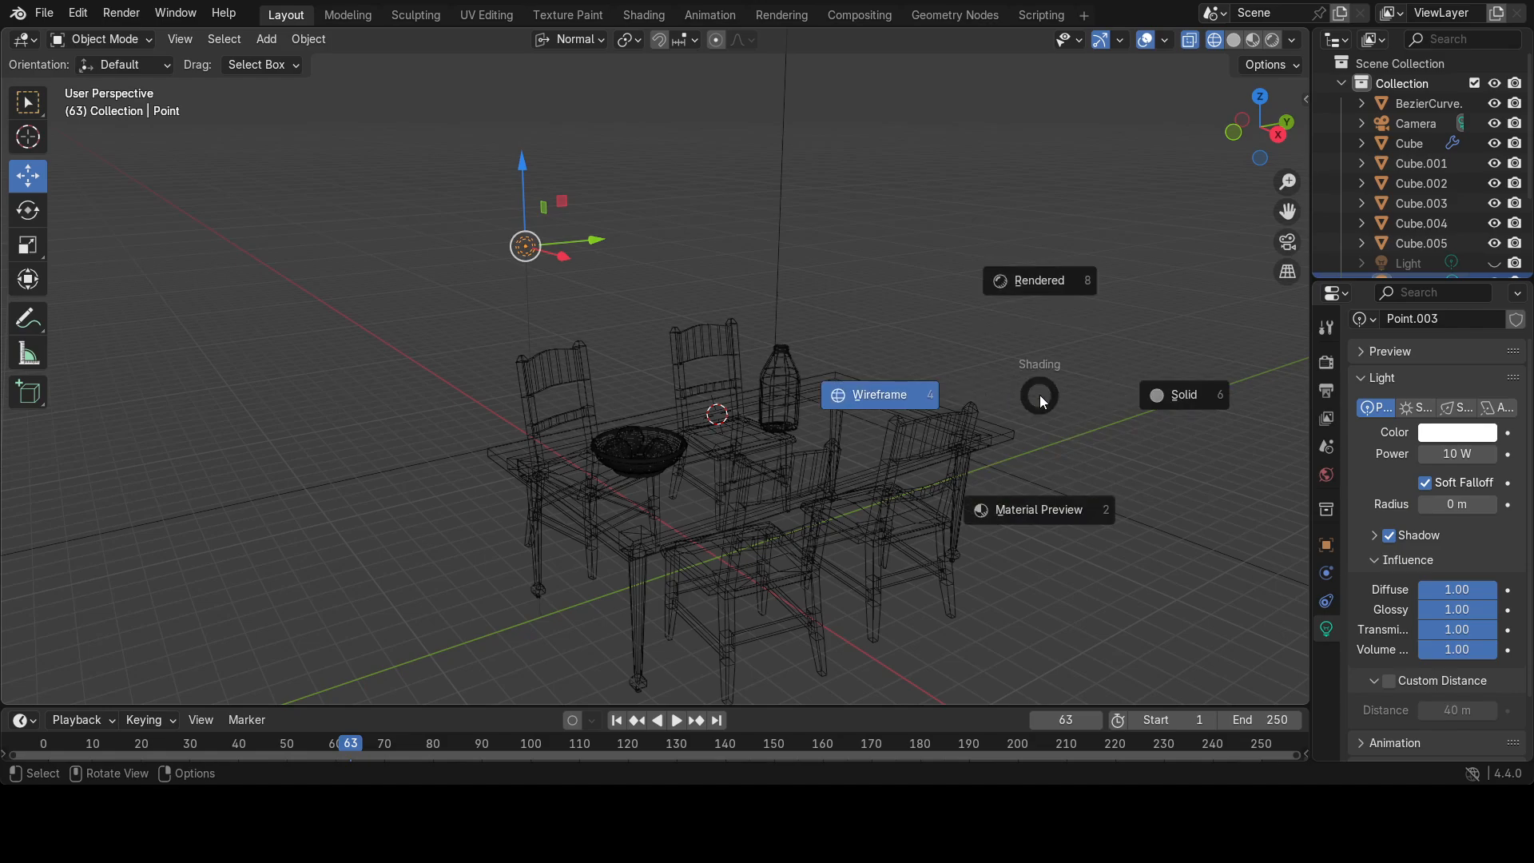
pyautogui.click(1021, 281)
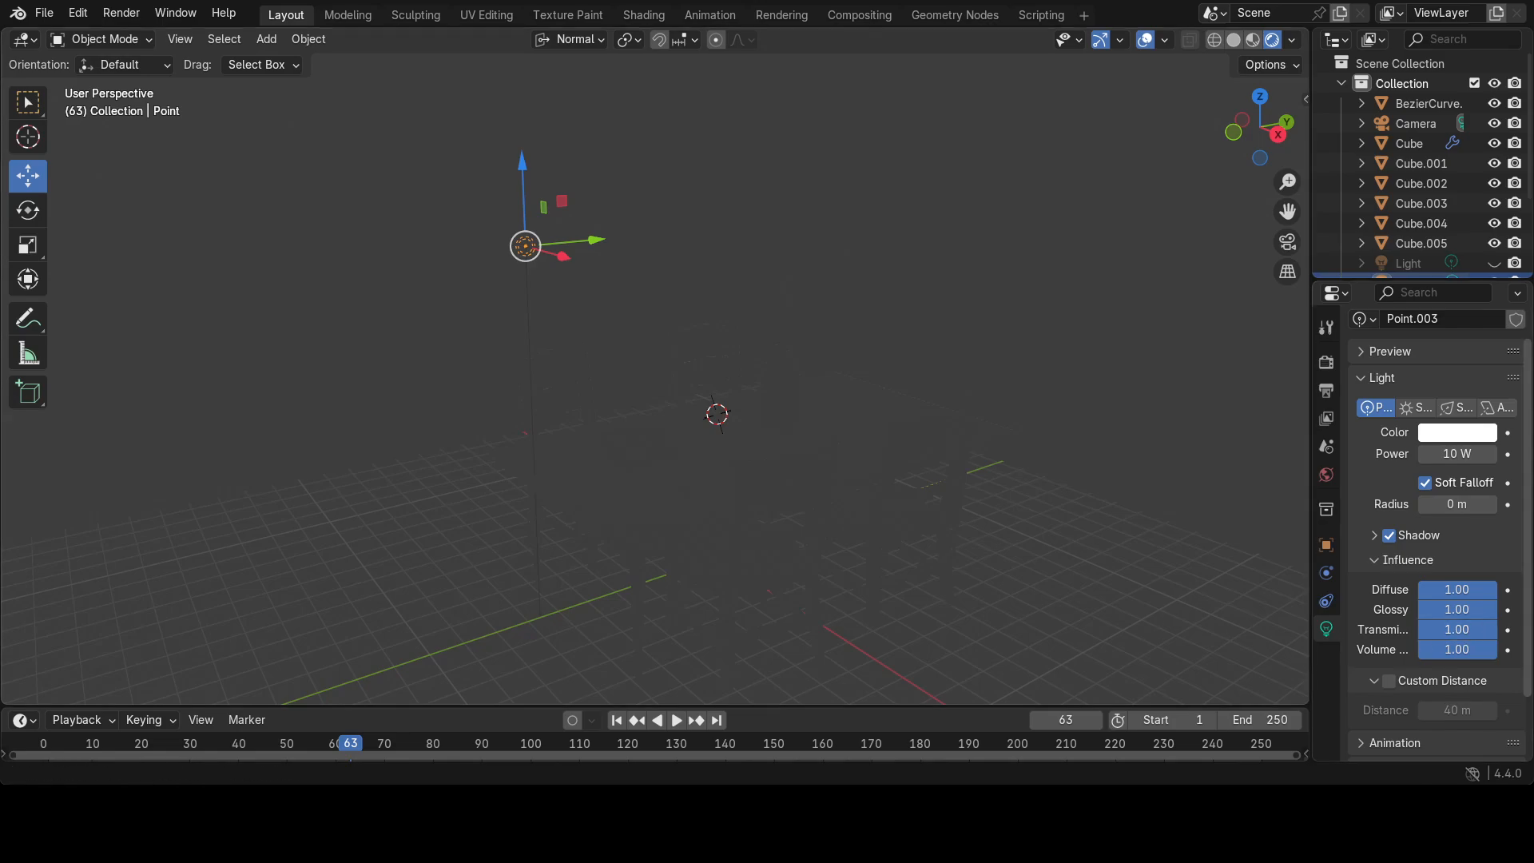
# - Set the point light's power to 100 W
pyautogui.click(1456, 454)
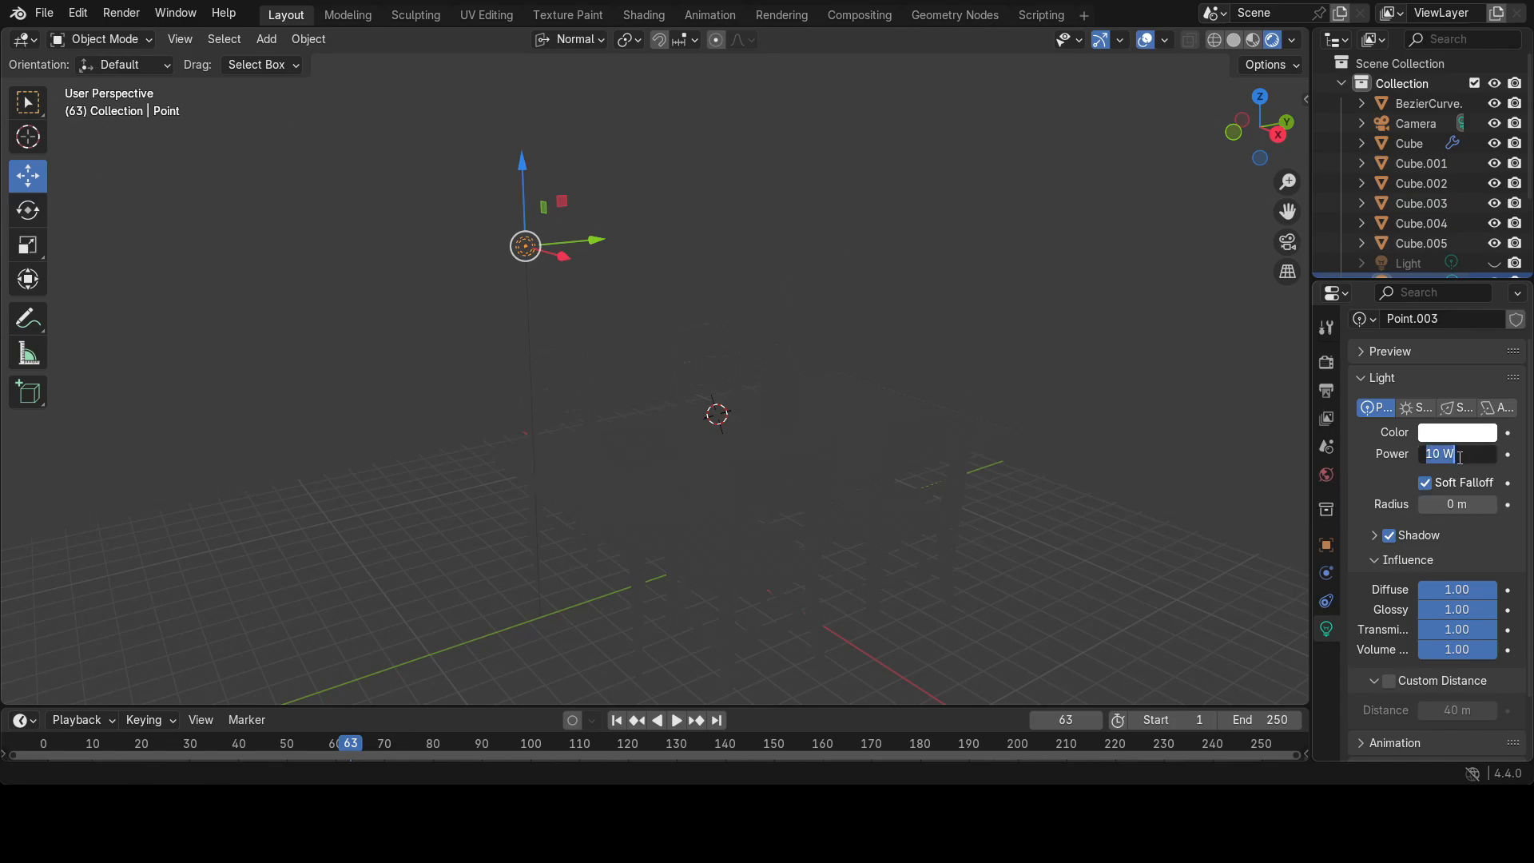
pyautogui.write('100')
pyautogui.press('Return')
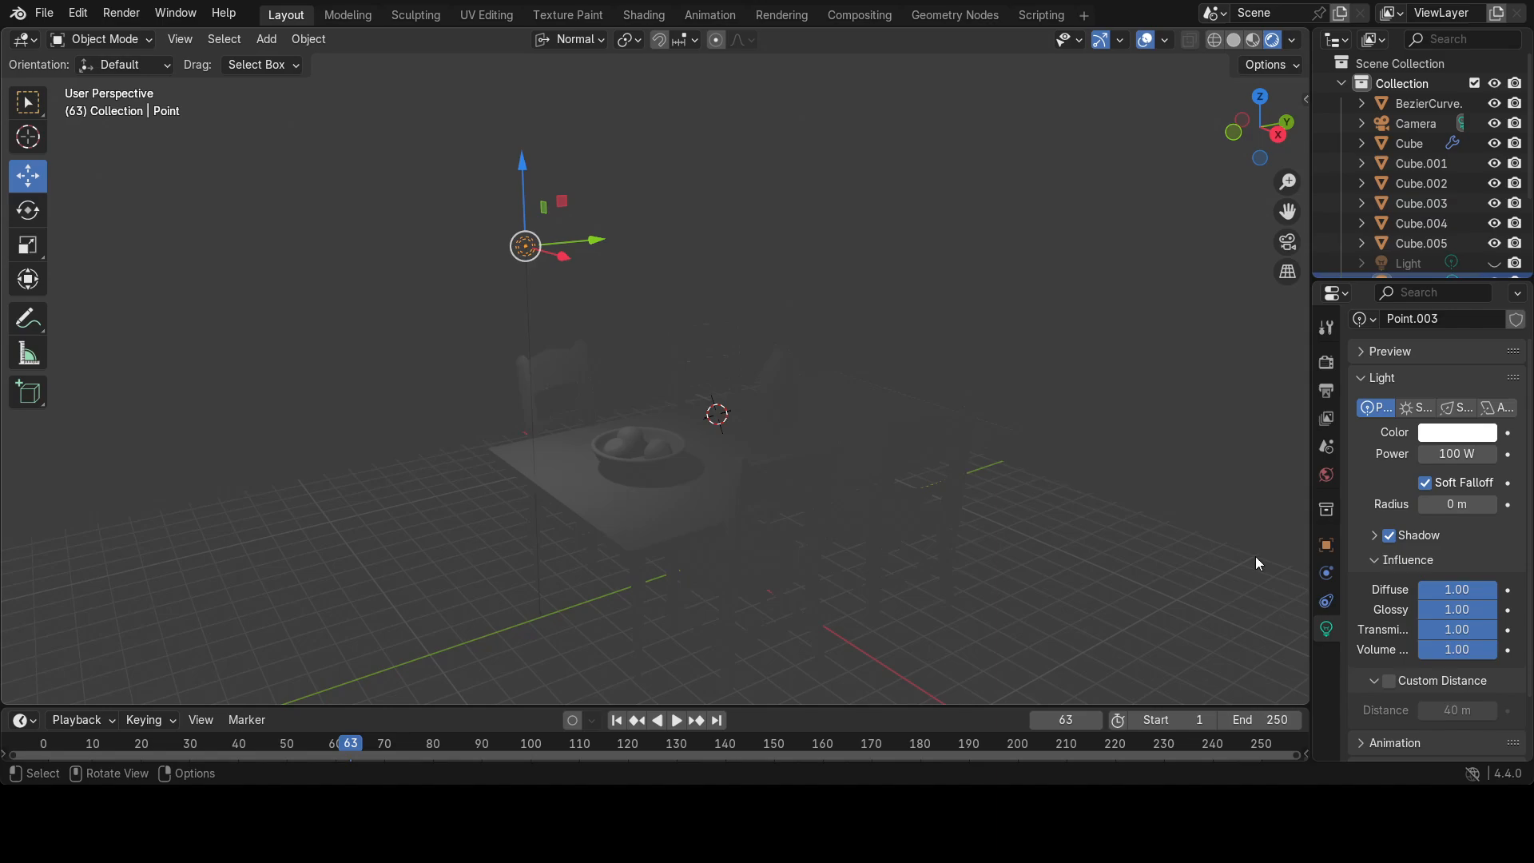
# - Compare the point light with shadows off and on, leave shadows enabled, and expand its shadow settings
pyautogui.click(1387, 536)
pyautogui.click(1386, 536)
pyautogui.click(1386, 536)
pyautogui.click(1386, 535)
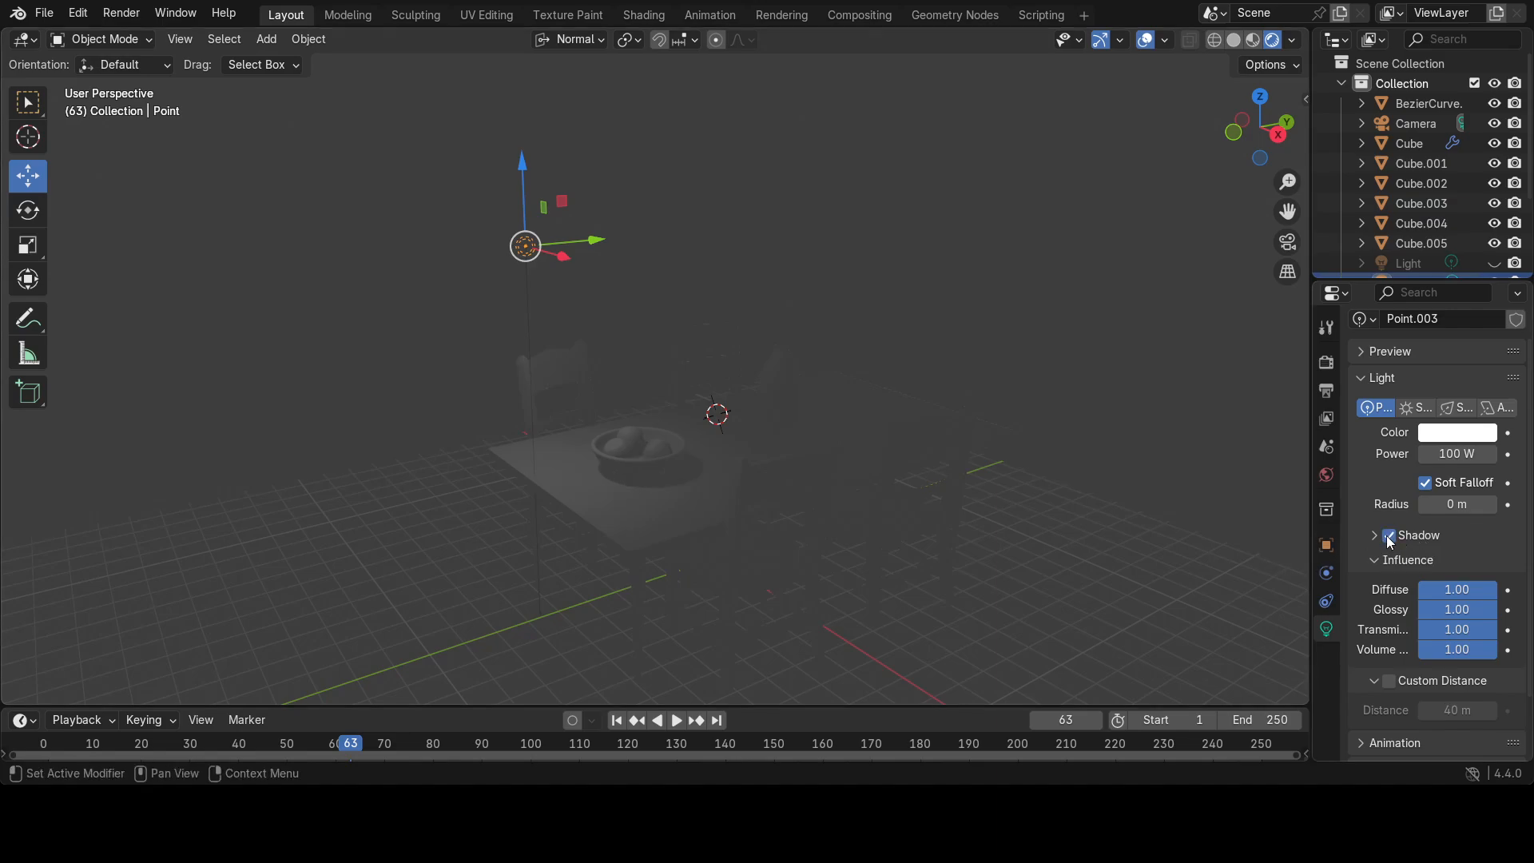
pyautogui.click(1370, 542)
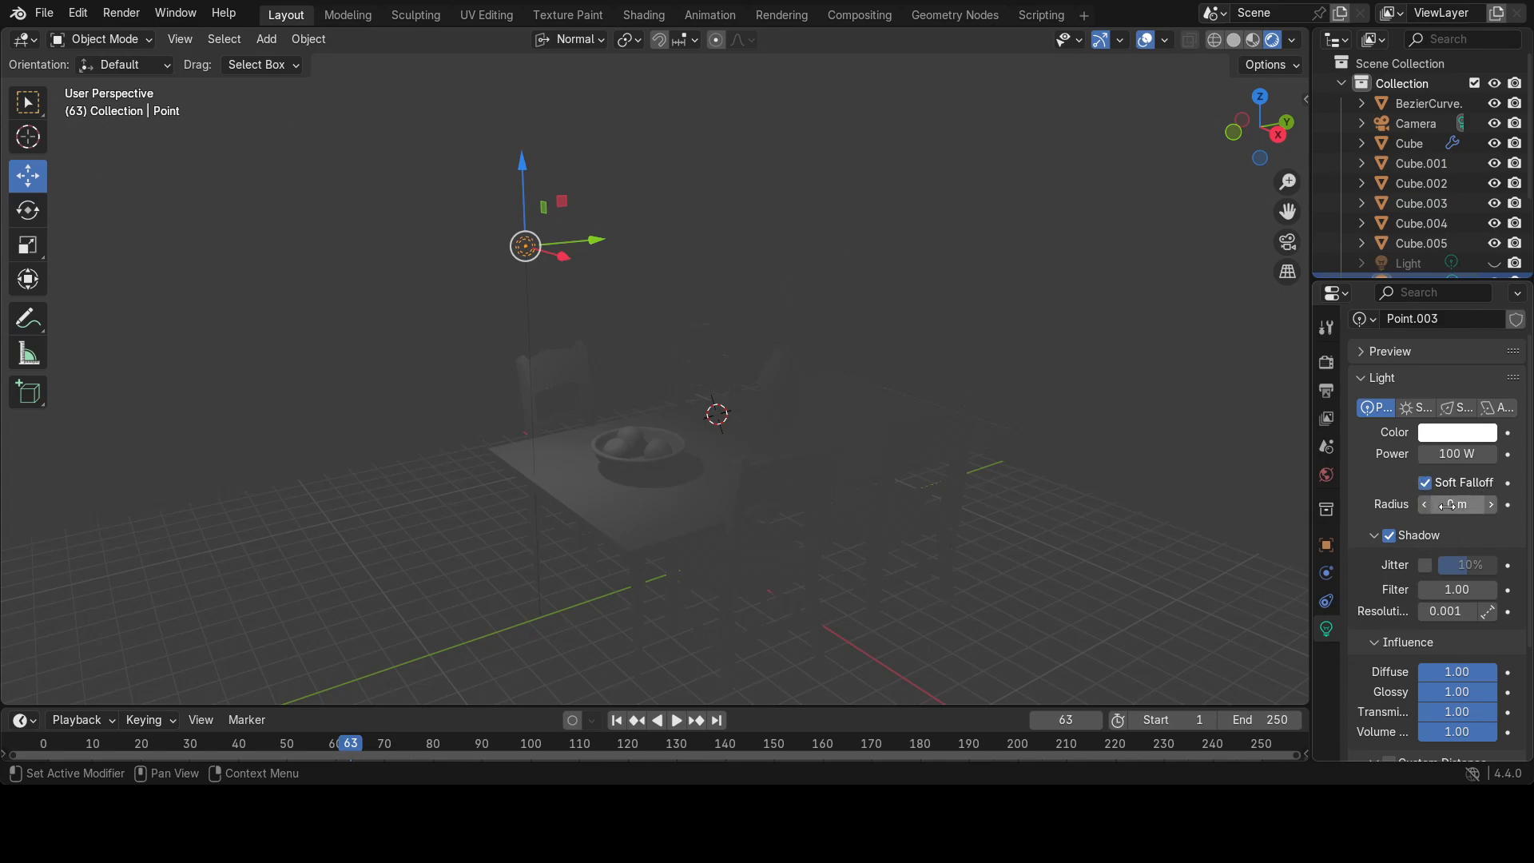
# - Set the point light's power to 1000 W and move it about 2.44 m along its X axis
pyautogui.click(1455, 453)
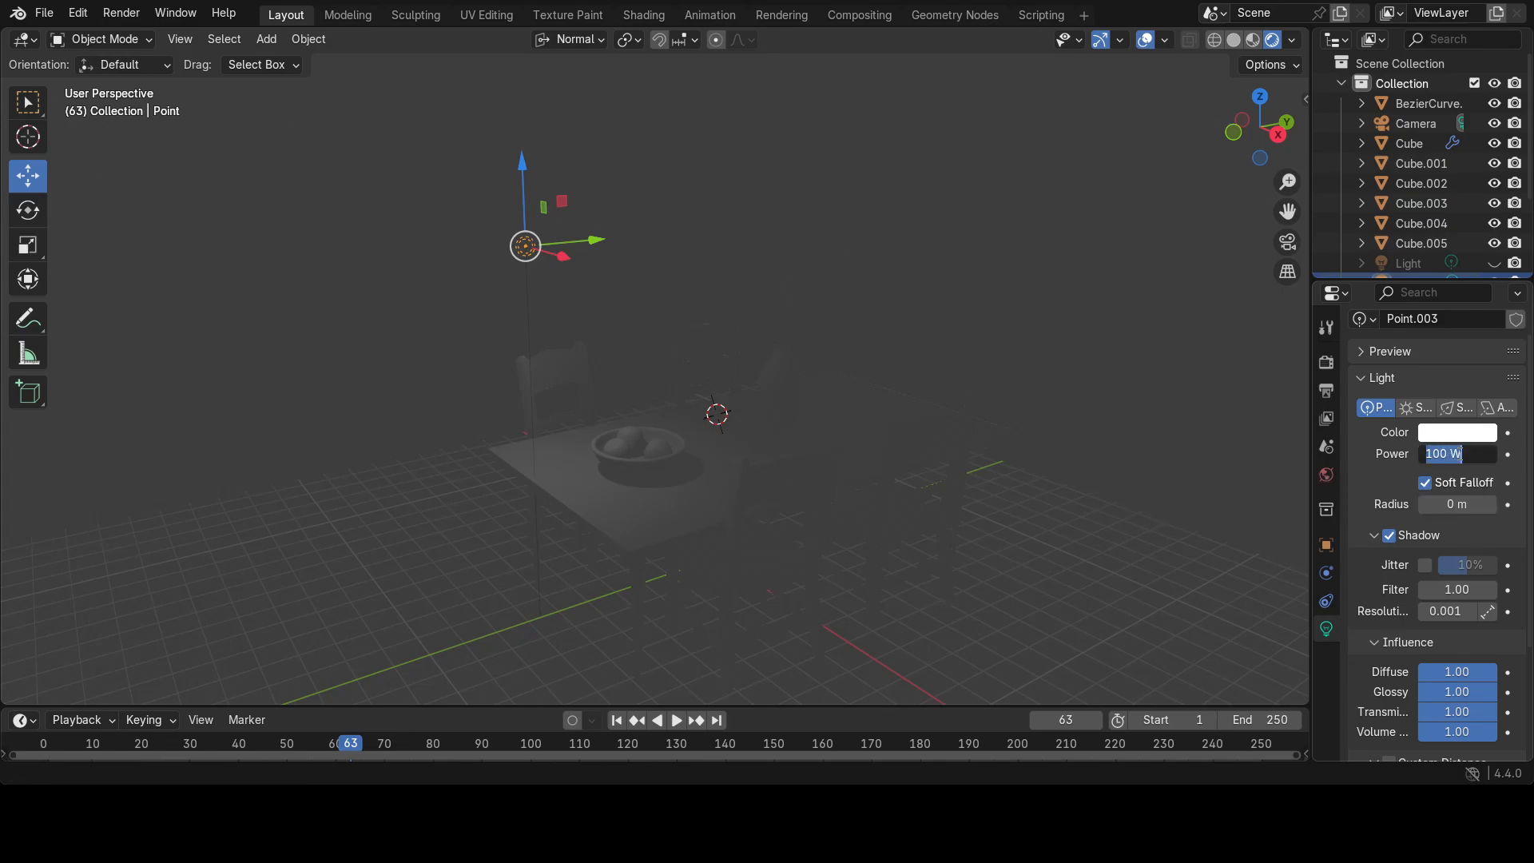
pyautogui.write('1000')
pyautogui.press('Return')
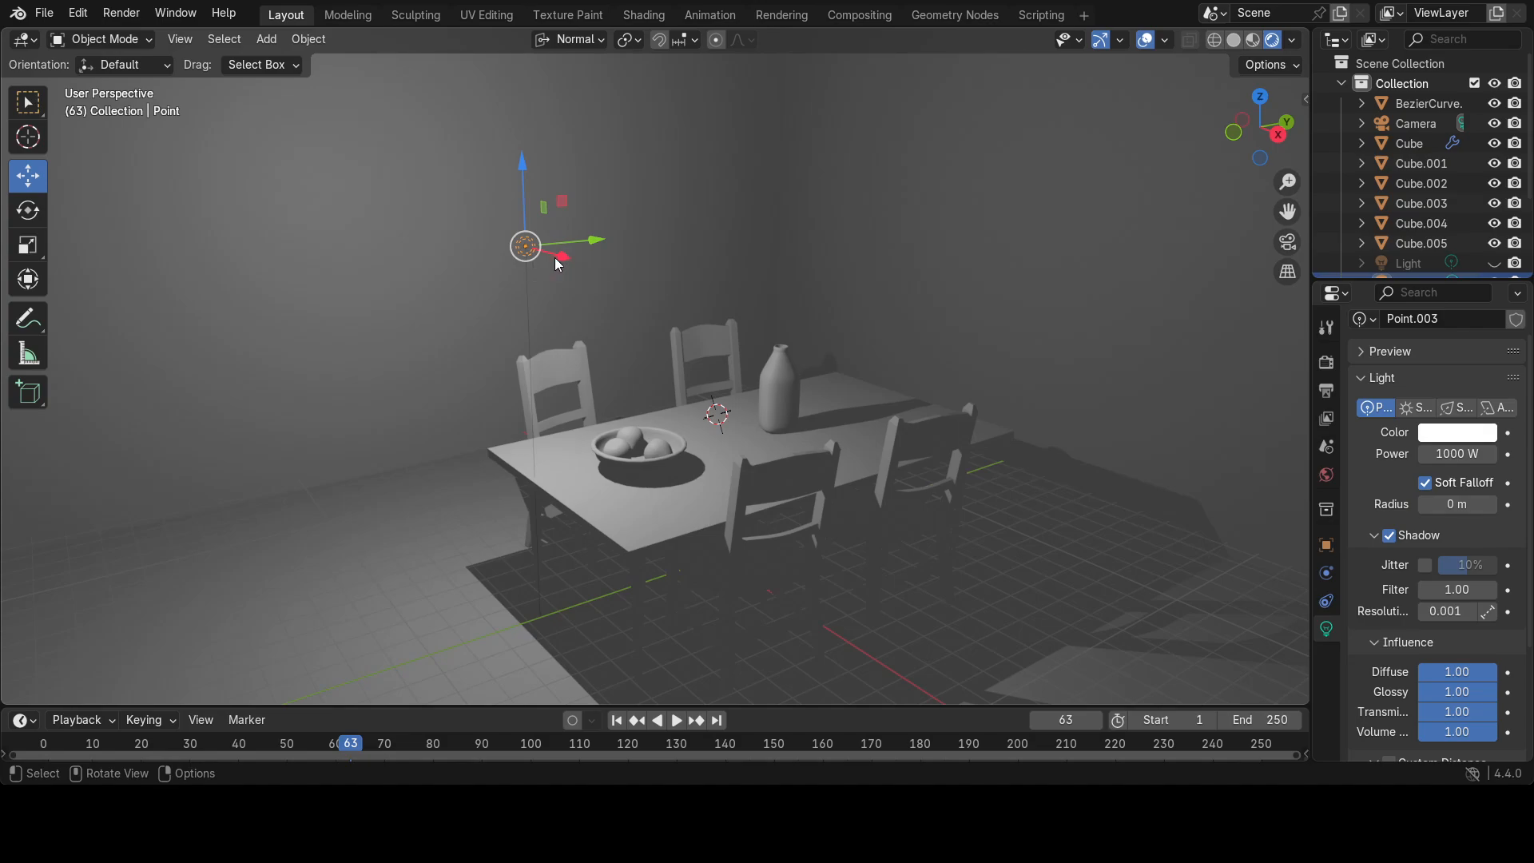
pyautogui.moveTo(561, 261); pyautogui.dragTo(564, 382)
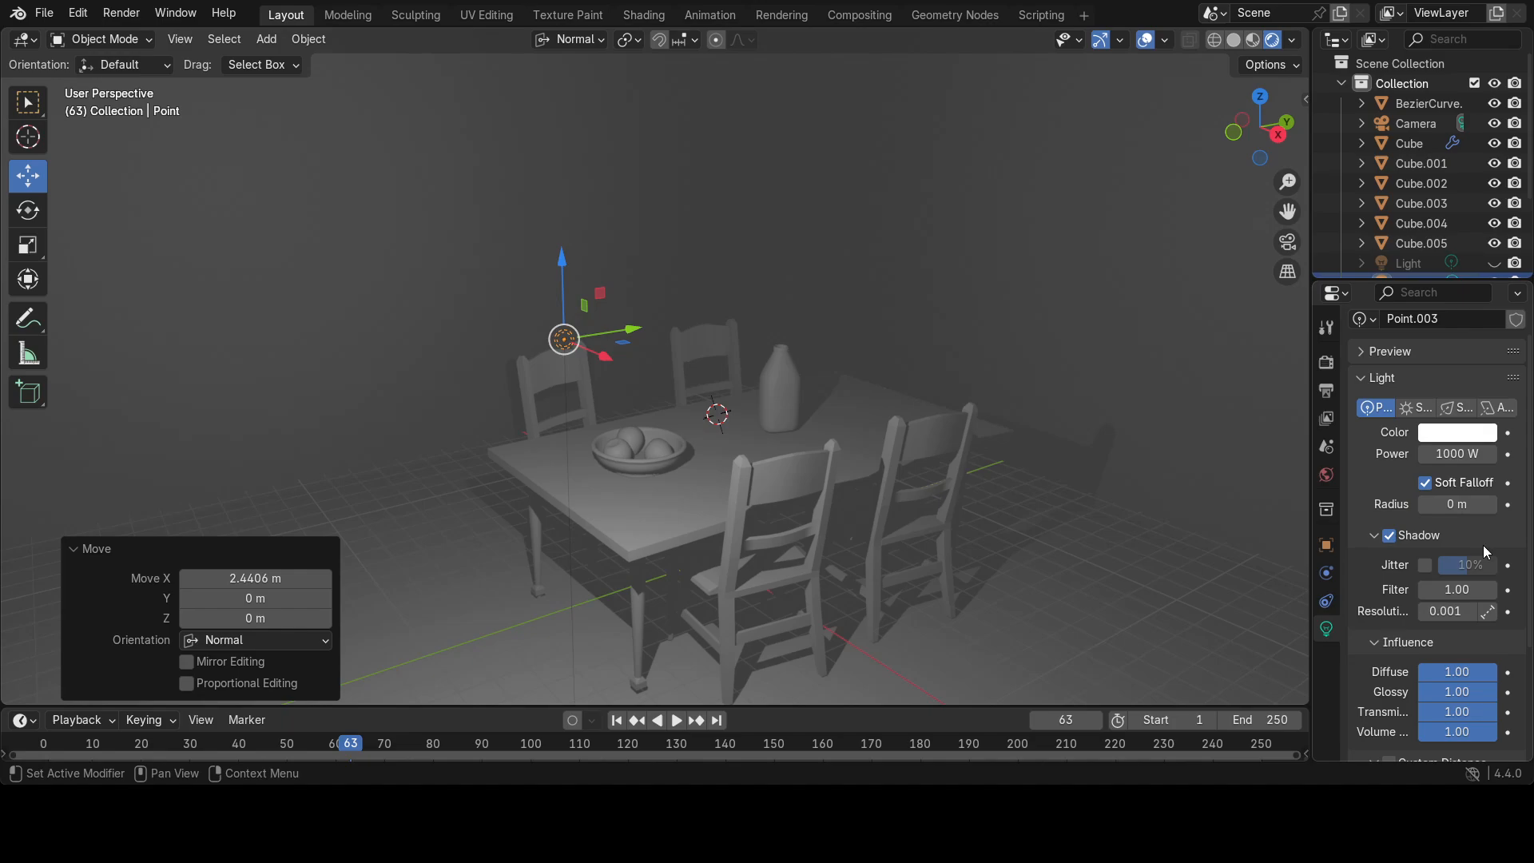
# - Tint the point light's color from white to a pale warm yellow
pyautogui.scroll(1, 1374, 467)
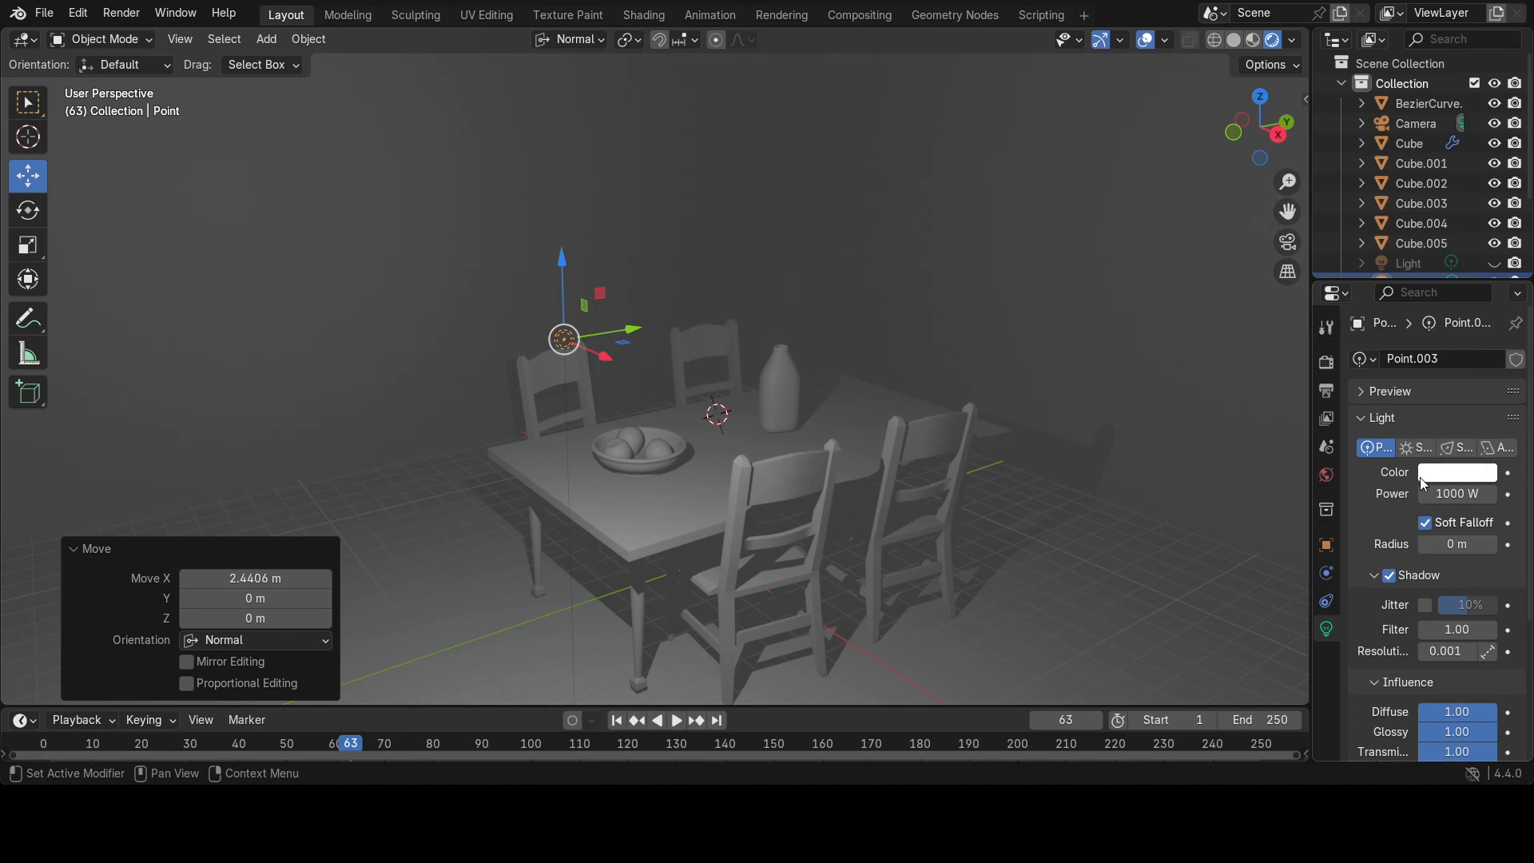
pyautogui.click(1456, 475)
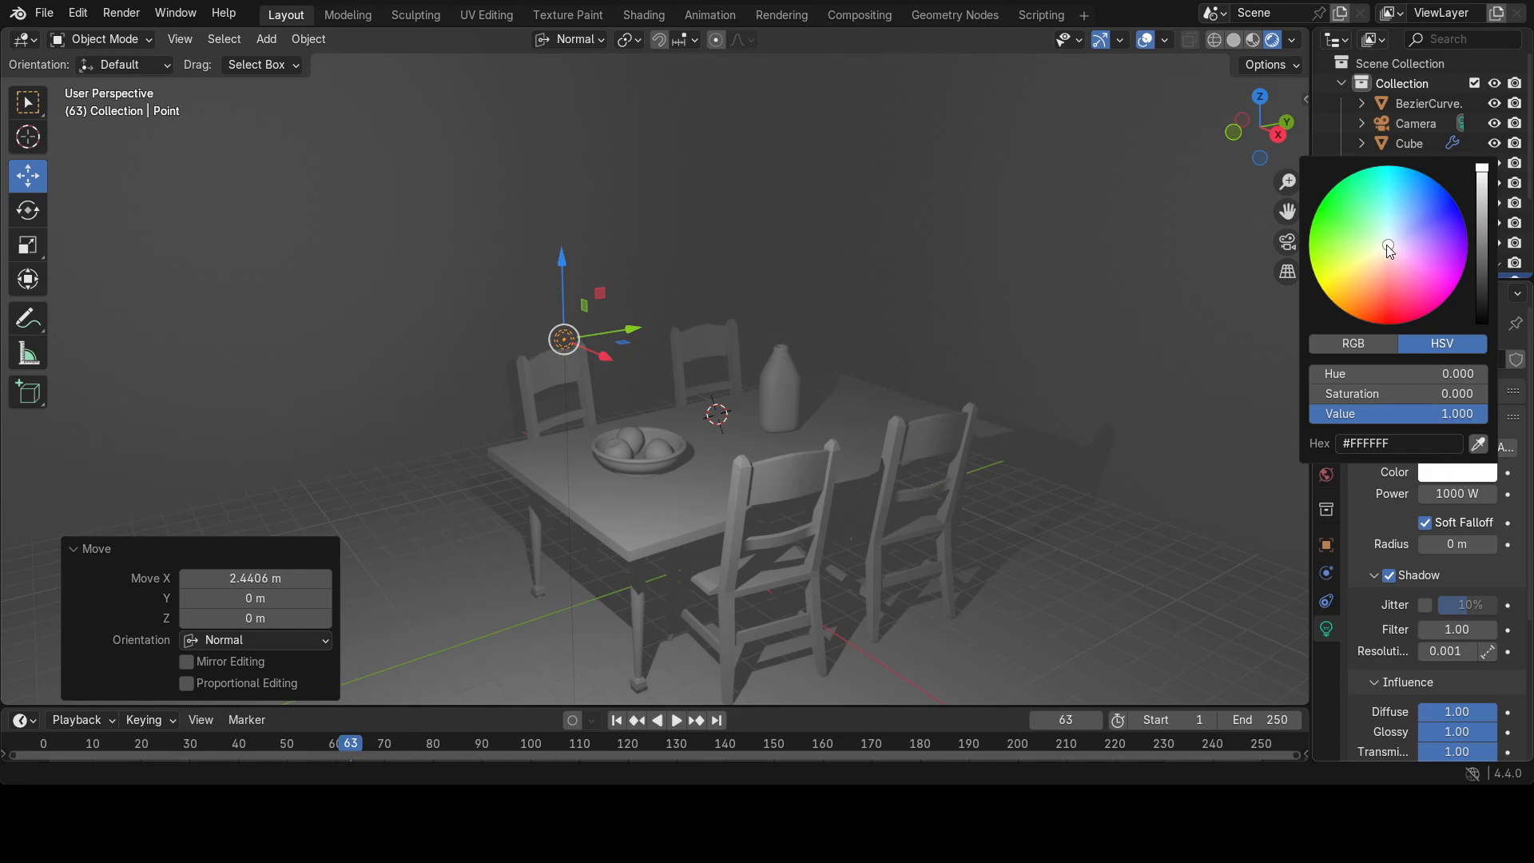
pyautogui.moveTo(1388, 246); pyautogui.dragTo(1377, 255)
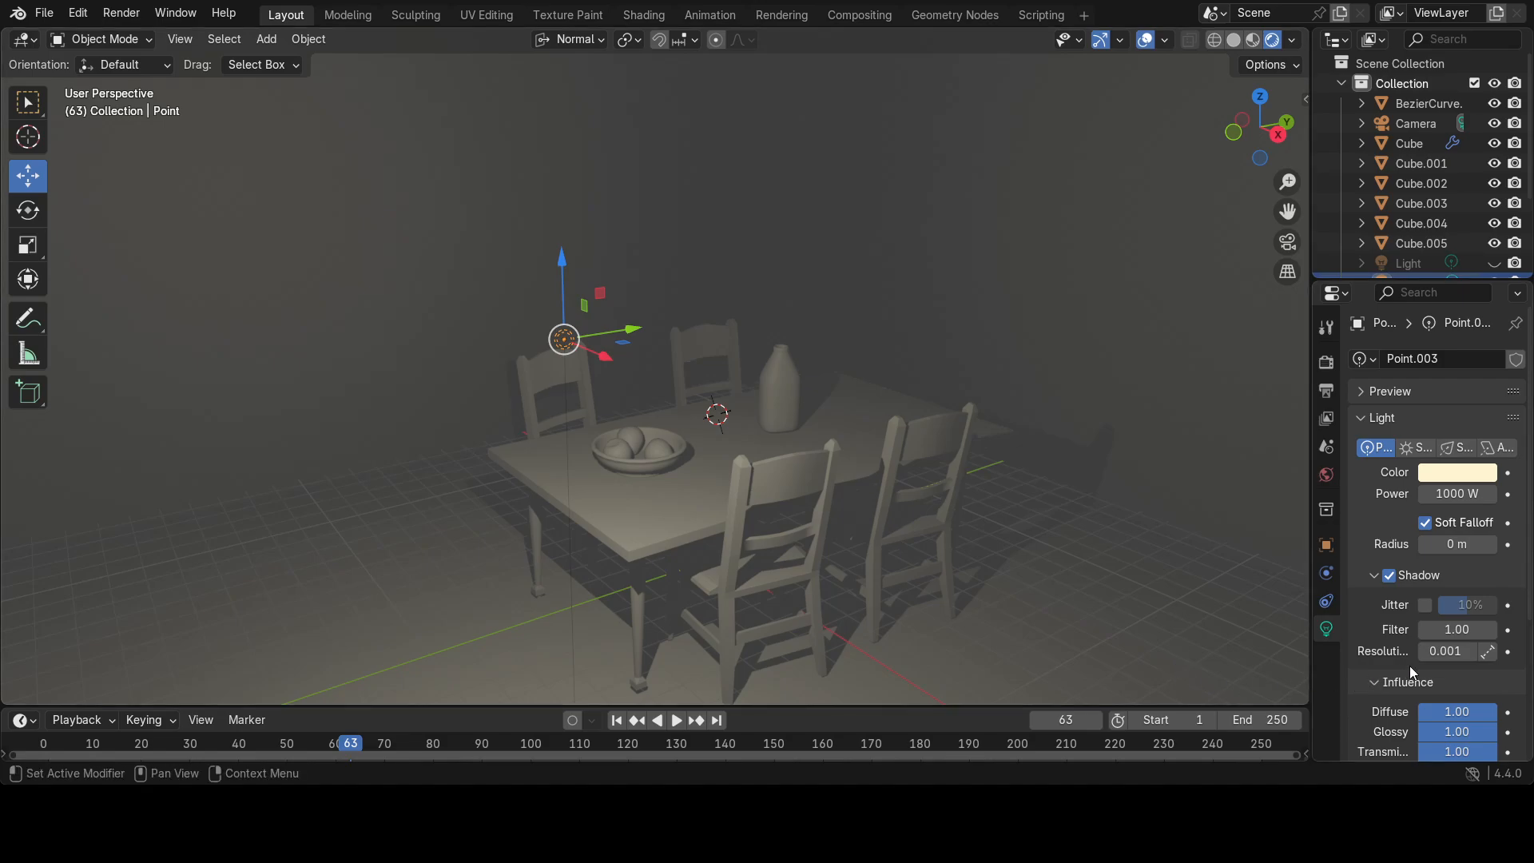
# - Lower the light's diffuse influence to 0.00 and raise it back to about 0.59
pyautogui.scroll(-4, 1466, 665)
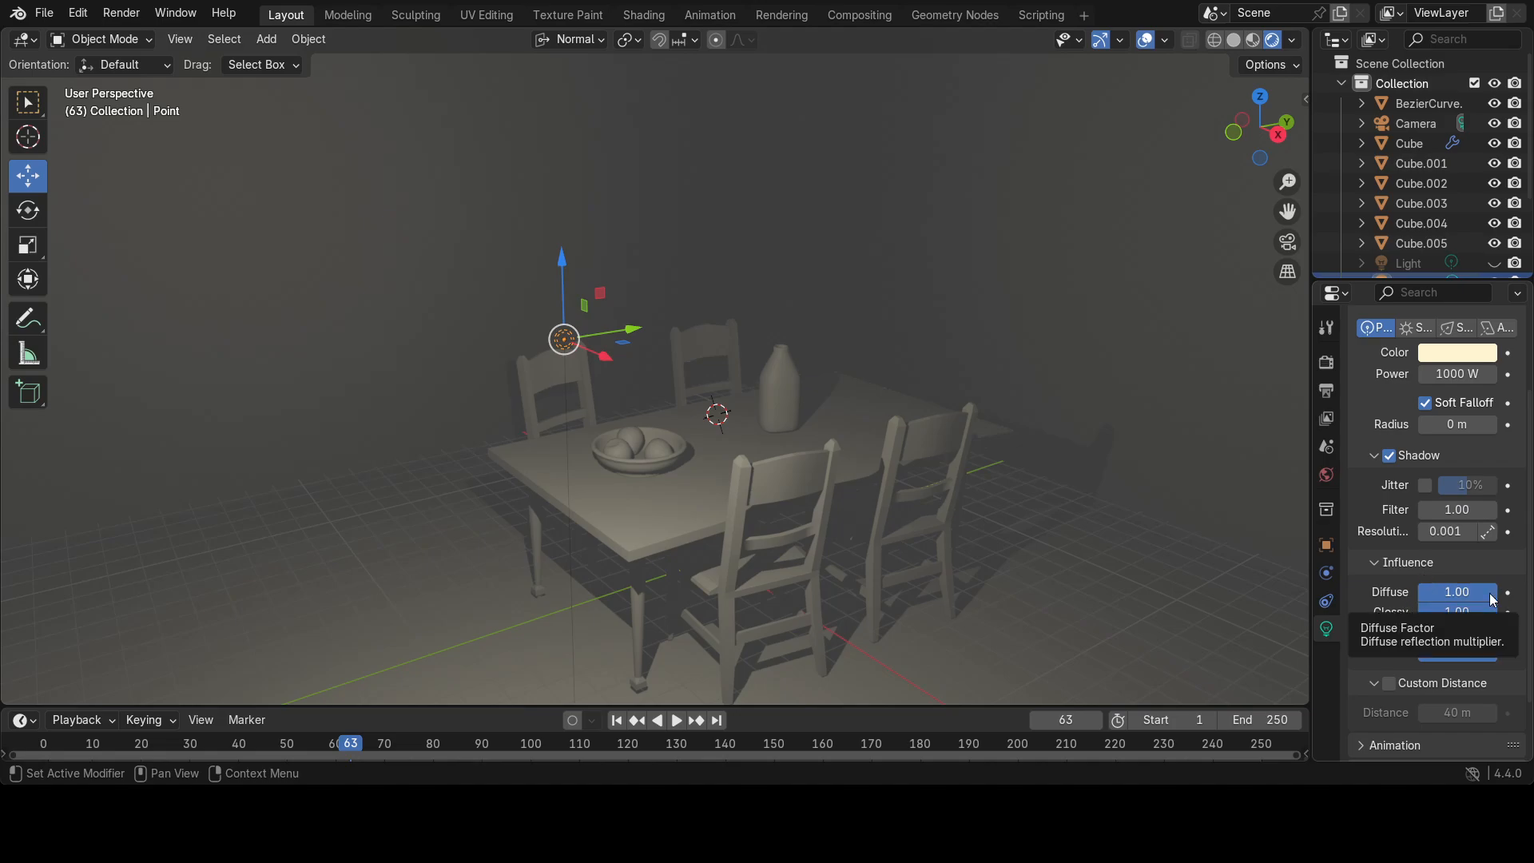
pyautogui.moveTo(1491, 600); pyautogui.dragTo(1415, 600)
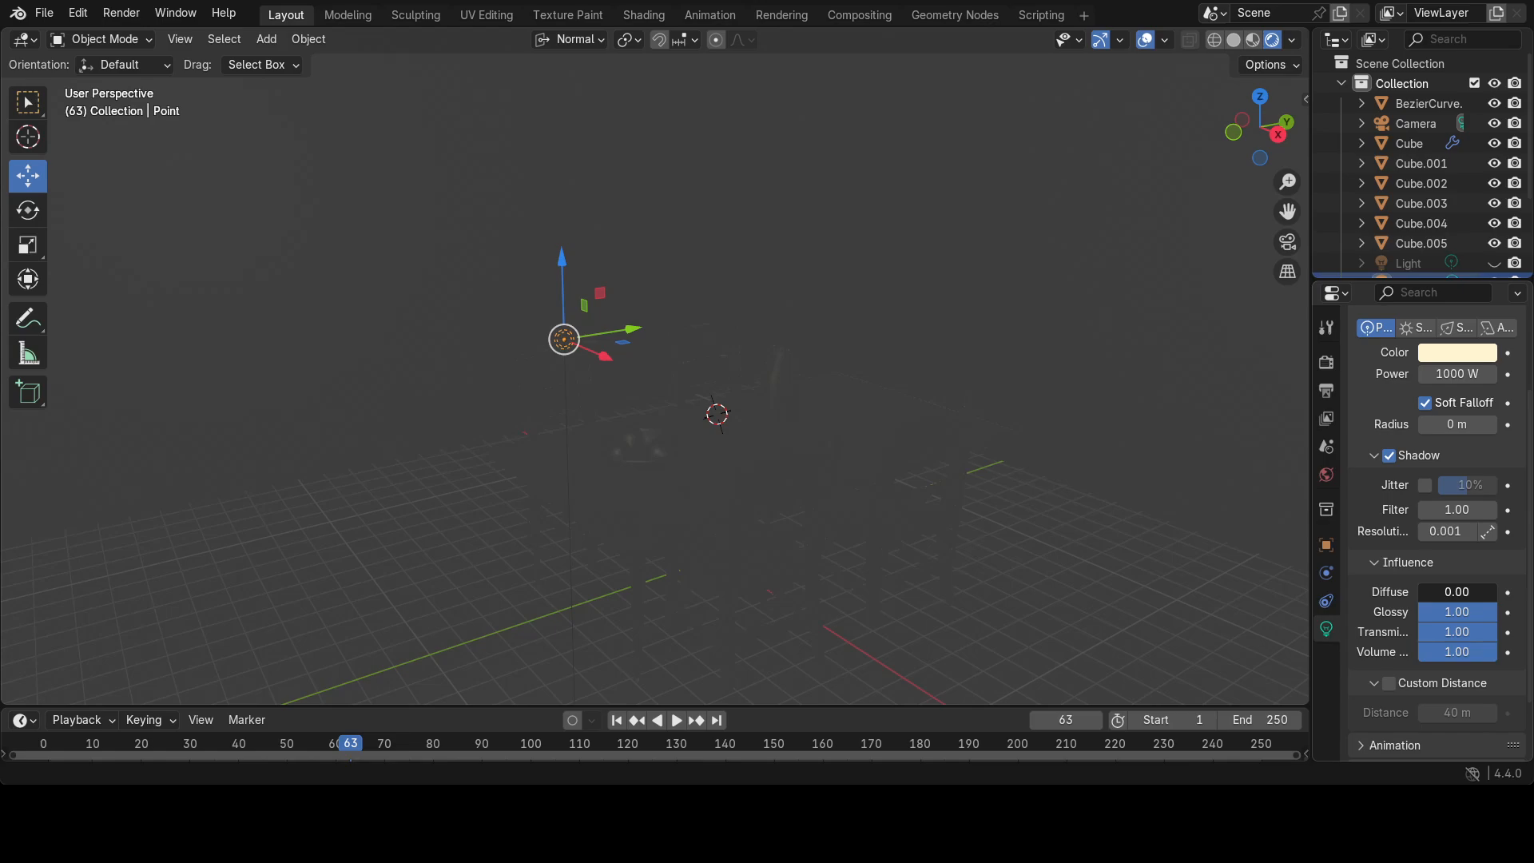
pyautogui.moveTo(1415, 600); pyautogui.dragTo(1465, 592)
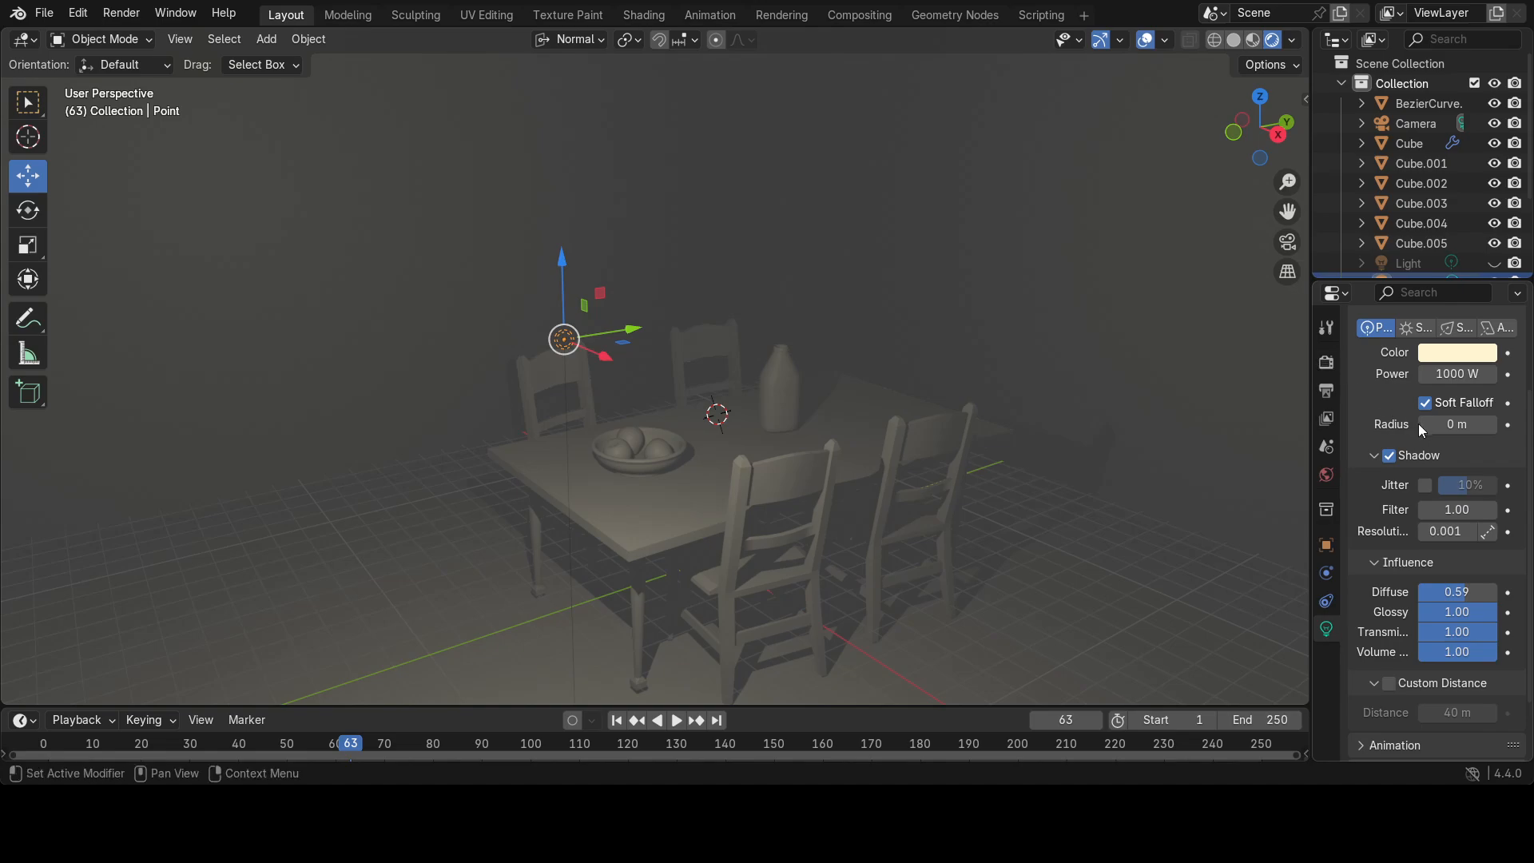
# - Set the point light's power to 3000 W
pyautogui.click(1461, 374)
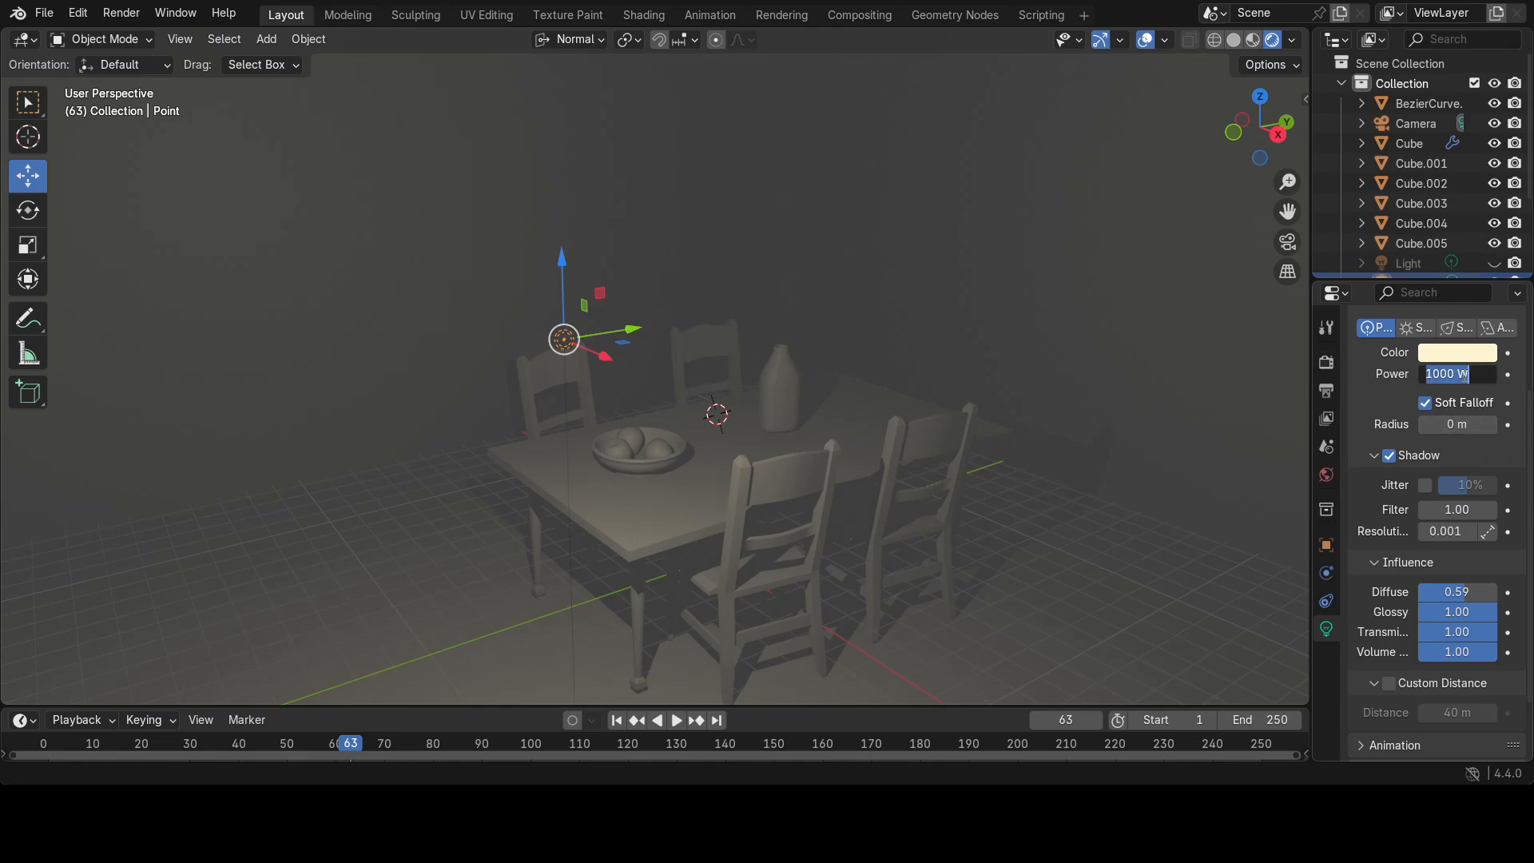
pyautogui.write('3000')
pyautogui.press('Return')
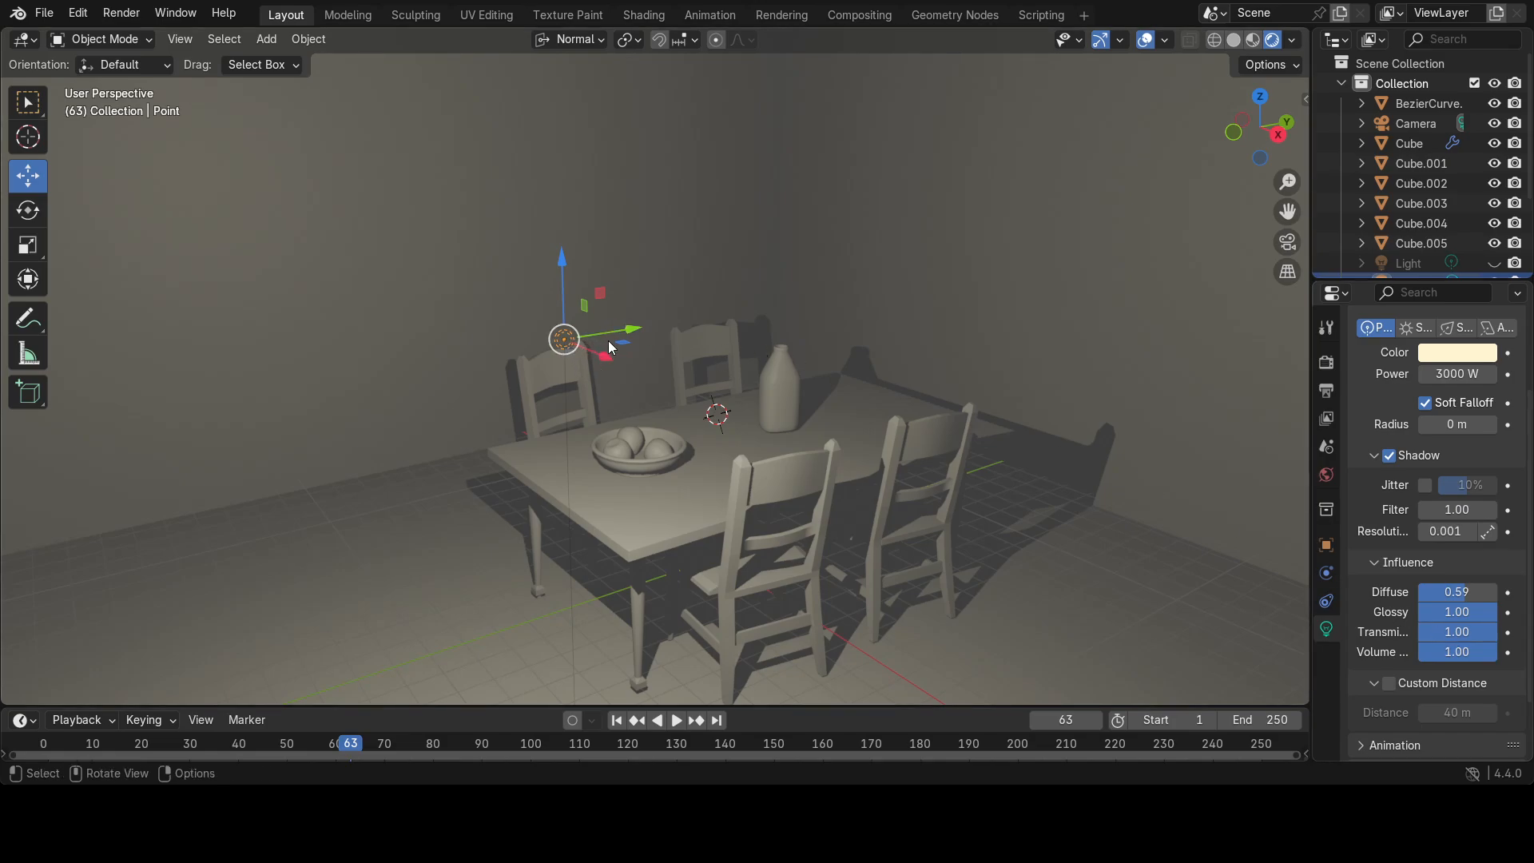
# - Move the point light above the fruit bowl, finishing with shifts of about -0.10 m on Y and -0.13 m on Z
pyautogui.moveTo(601, 294); pyautogui.dragTo(716, 317)
pyautogui.moveTo(726, 386); pyautogui.dragTo(687, 383)
pyautogui.moveTo(649, 284); pyautogui.dragTo(717, 319)
pyautogui.scroll(4, 772, 380)
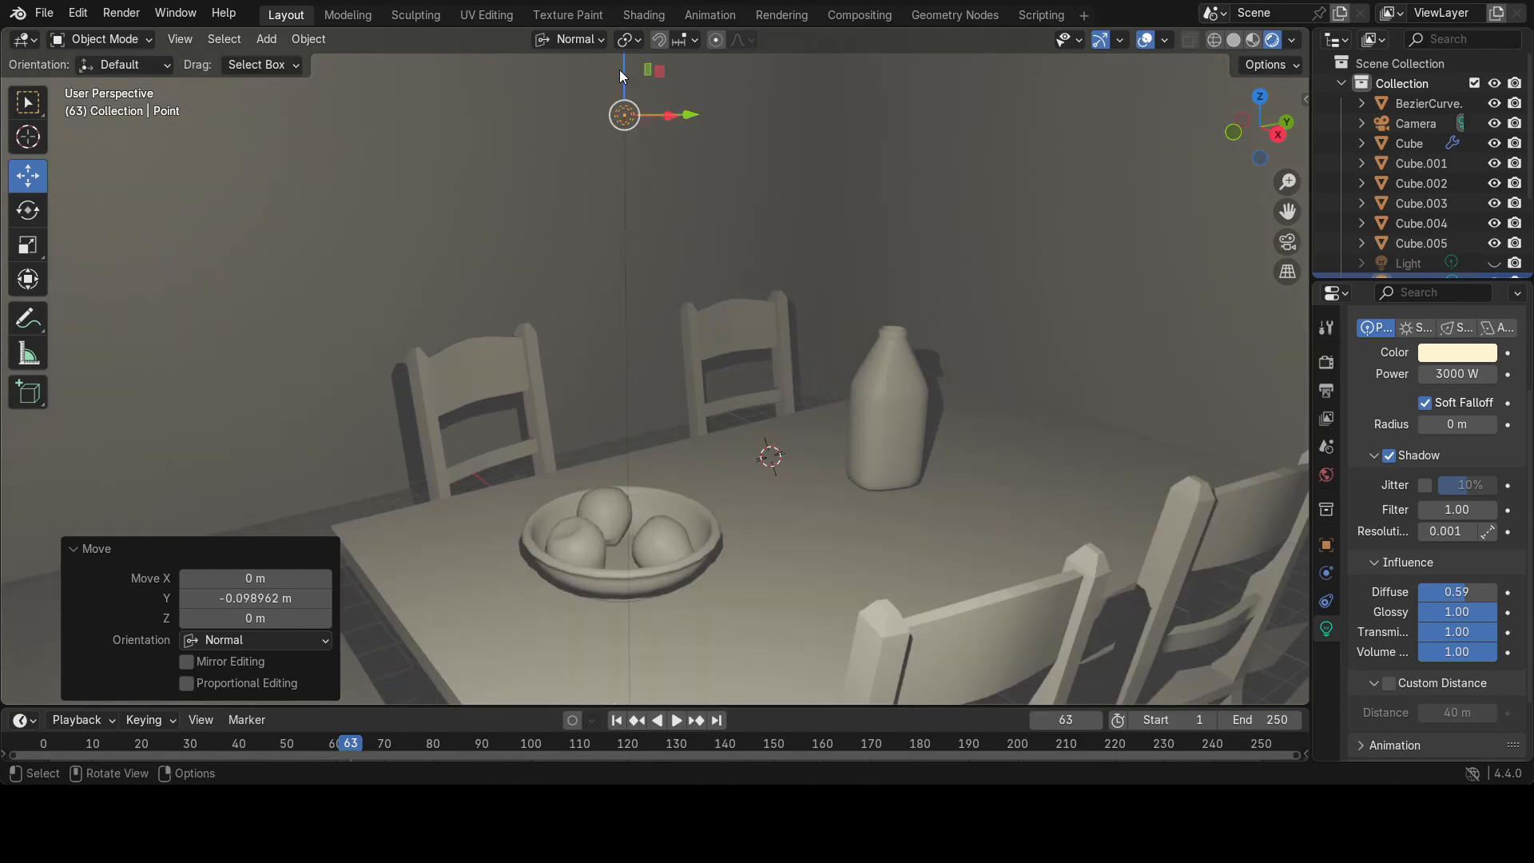
pyautogui.moveTo(620, 73); pyautogui.dragTo(642, 120)
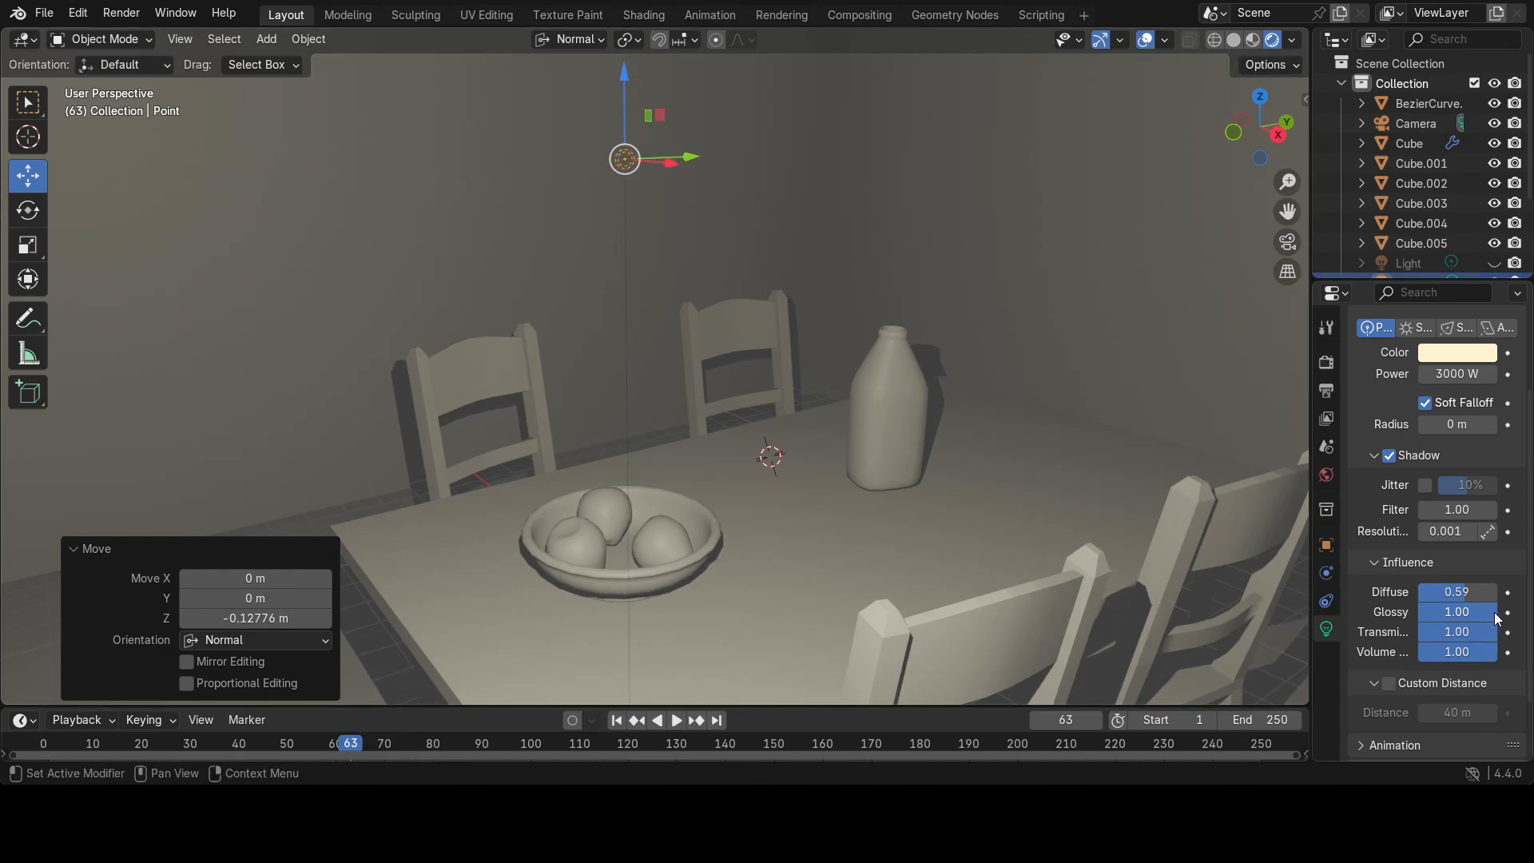
# - Set the light's diffuse influence to 1.00 and frame the whole table and chairs
pyautogui.moveTo(1493, 612); pyautogui.dragTo(1498, 652)
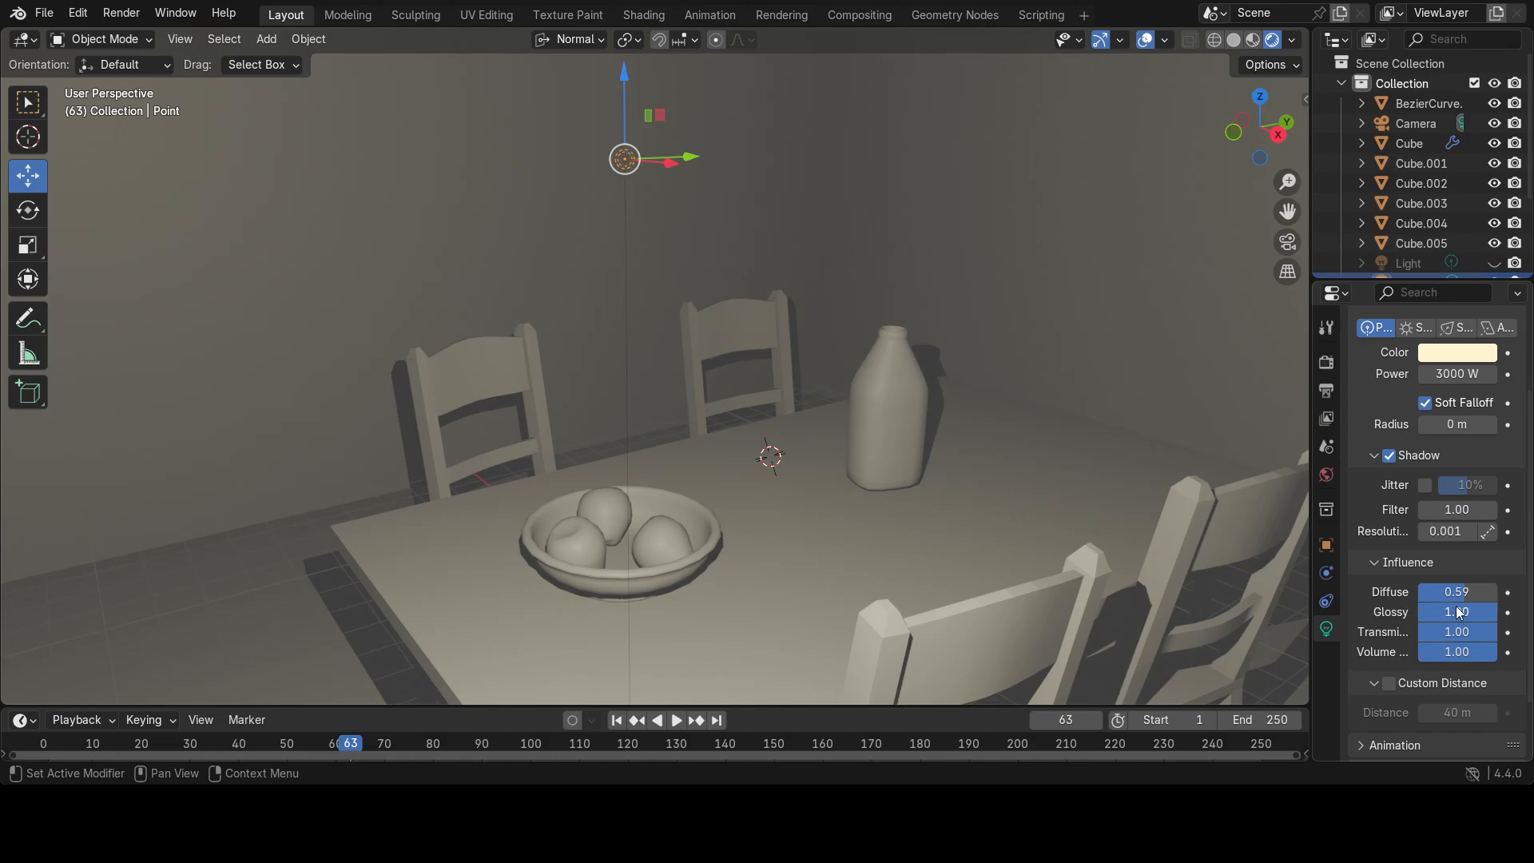
pyautogui.moveTo(1491, 615)
pyautogui.mouseDown()
pyautogui.moveTo(1433, 615)
pyautogui.moveTo(1497, 615)
pyautogui.moveTo(1474, 591)
pyautogui.mouseUp()
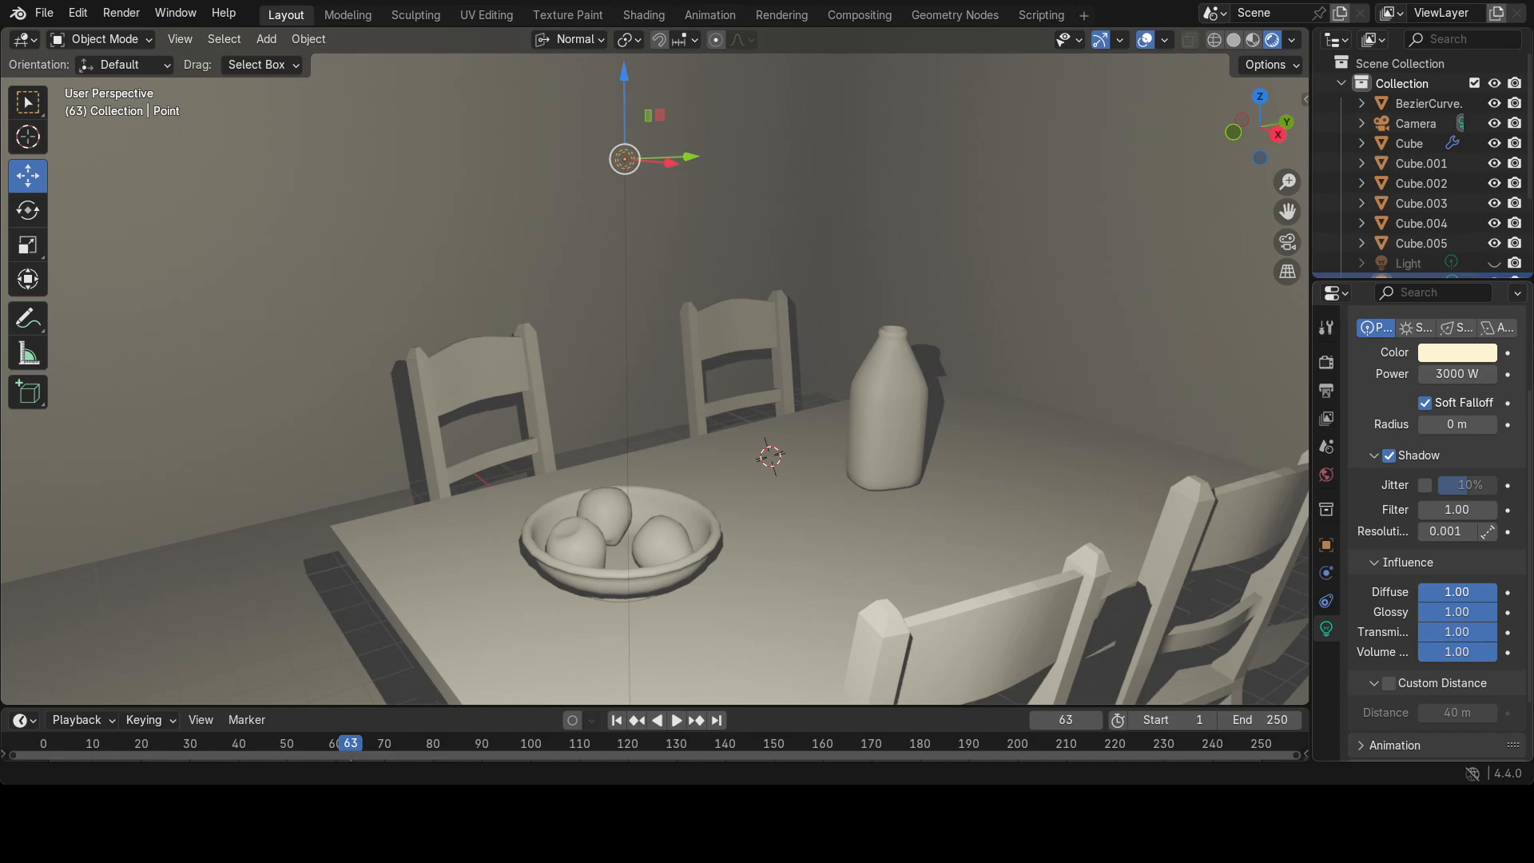
pyautogui.scroll(3, 481, 357)
pyautogui.scroll(-6, 483, 359)
pyautogui.scroll(2, 487, 363)
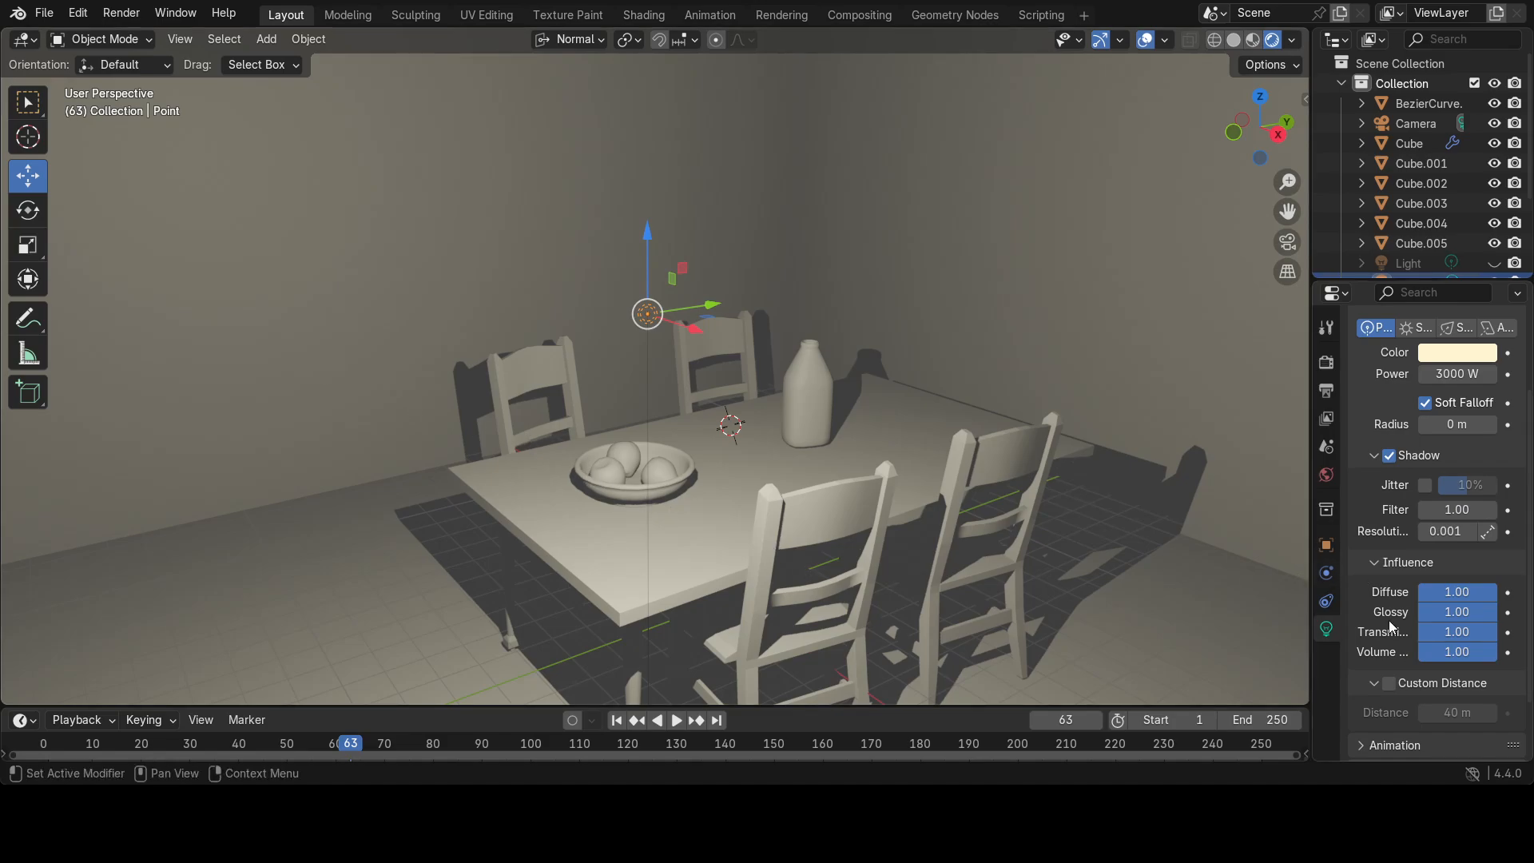
# - Try a light radius of about 2.8 m to soften the shadows, and settle on 0.68 m
pyautogui.scroll(-2, 1388, 619)
pyautogui.scroll(5, 1388, 619)
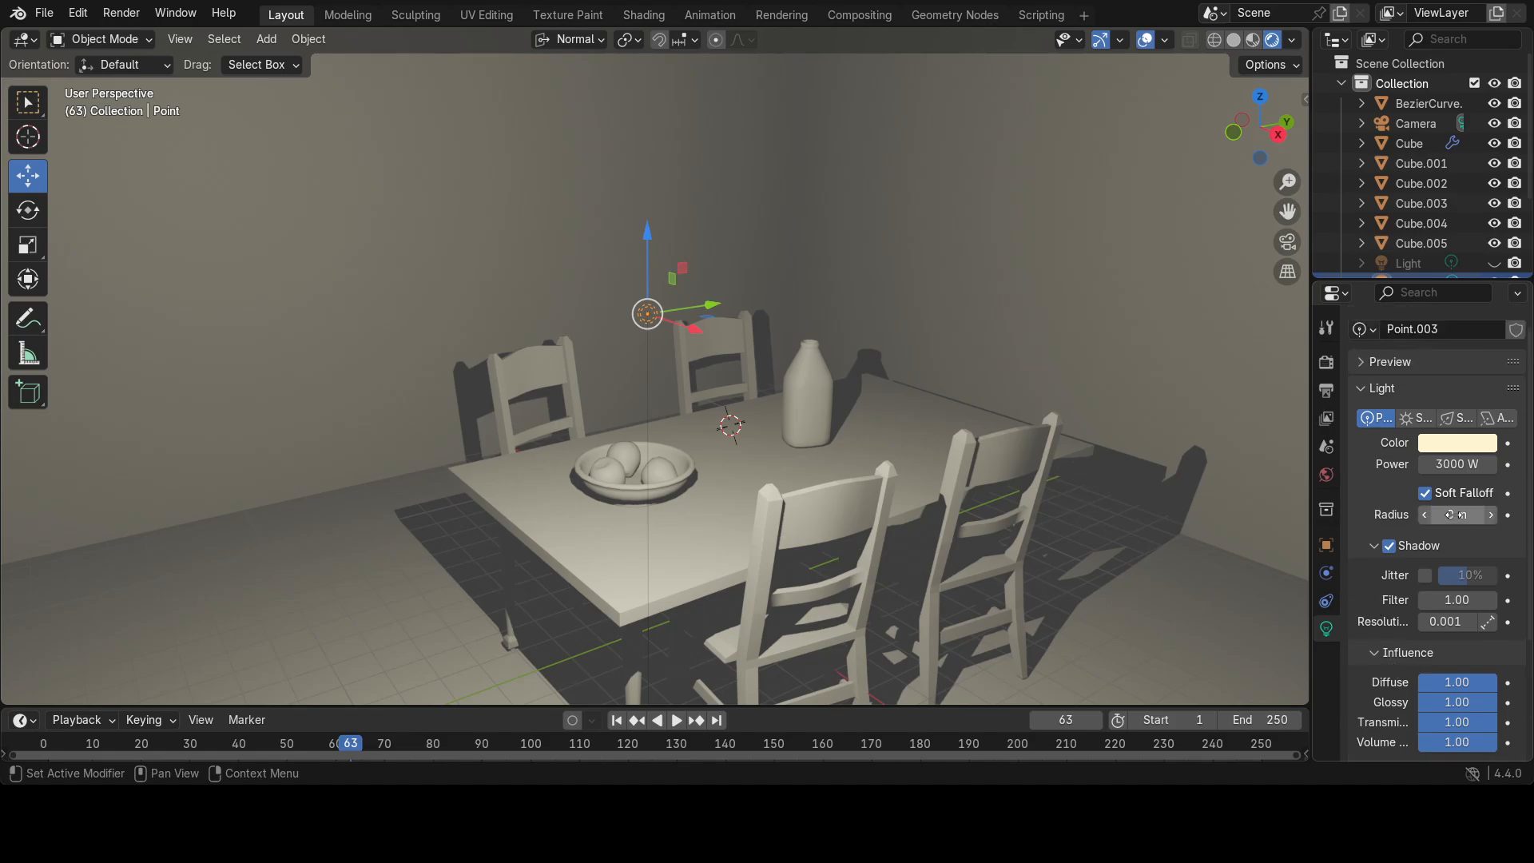
pyautogui.moveTo(1454, 514); pyautogui.dragTo(1512, 514)
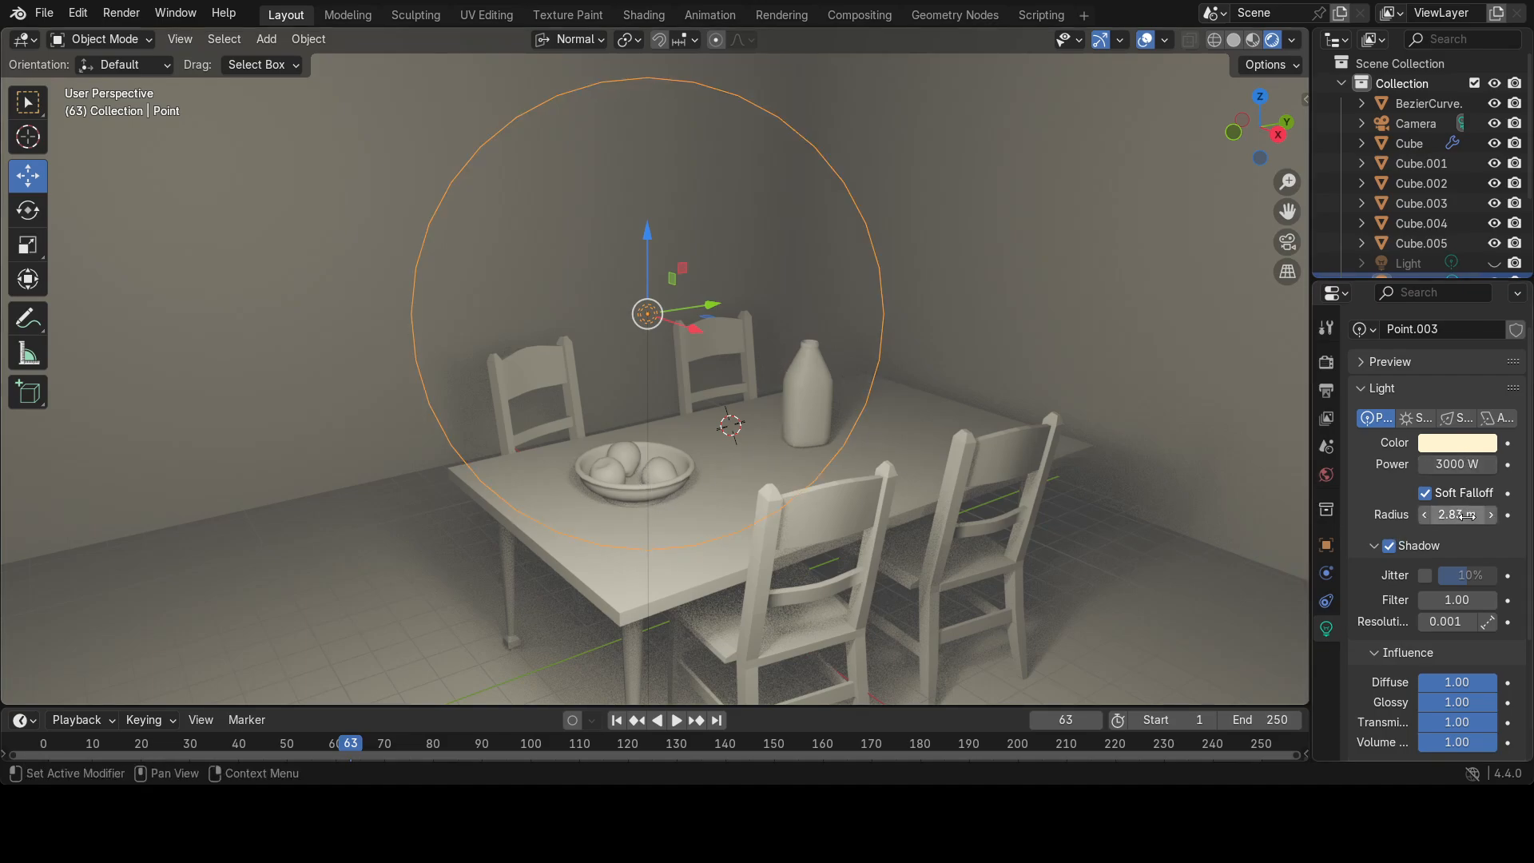
pyautogui.moveTo(1466, 515)
pyautogui.mouseDown()
pyautogui.moveTo(1413, 515)
pyautogui.moveTo(1447, 516)
pyautogui.mouseUp()
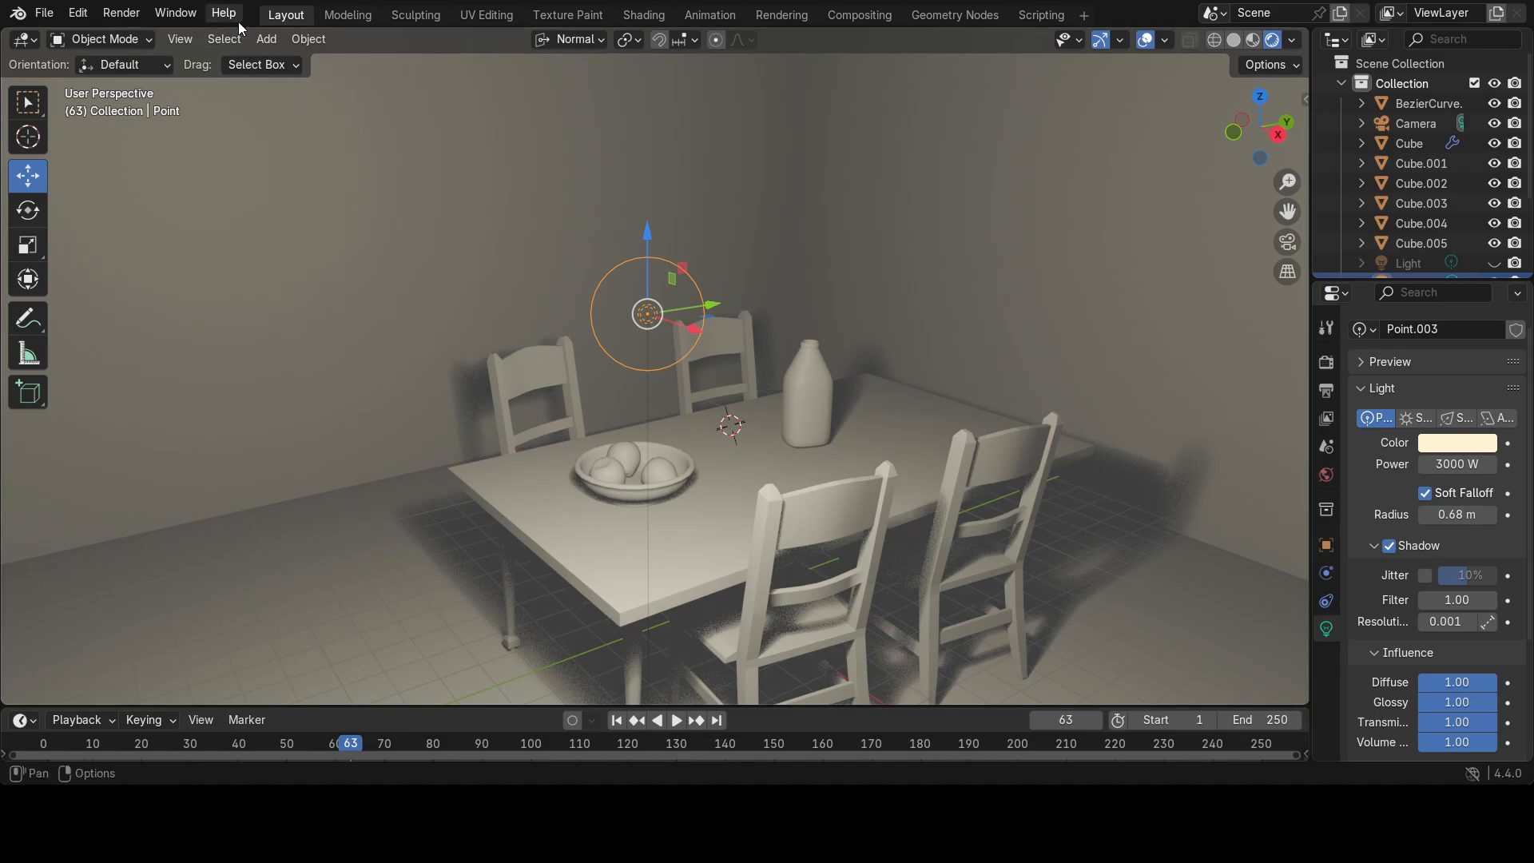
pyautogui.click(268, 40)
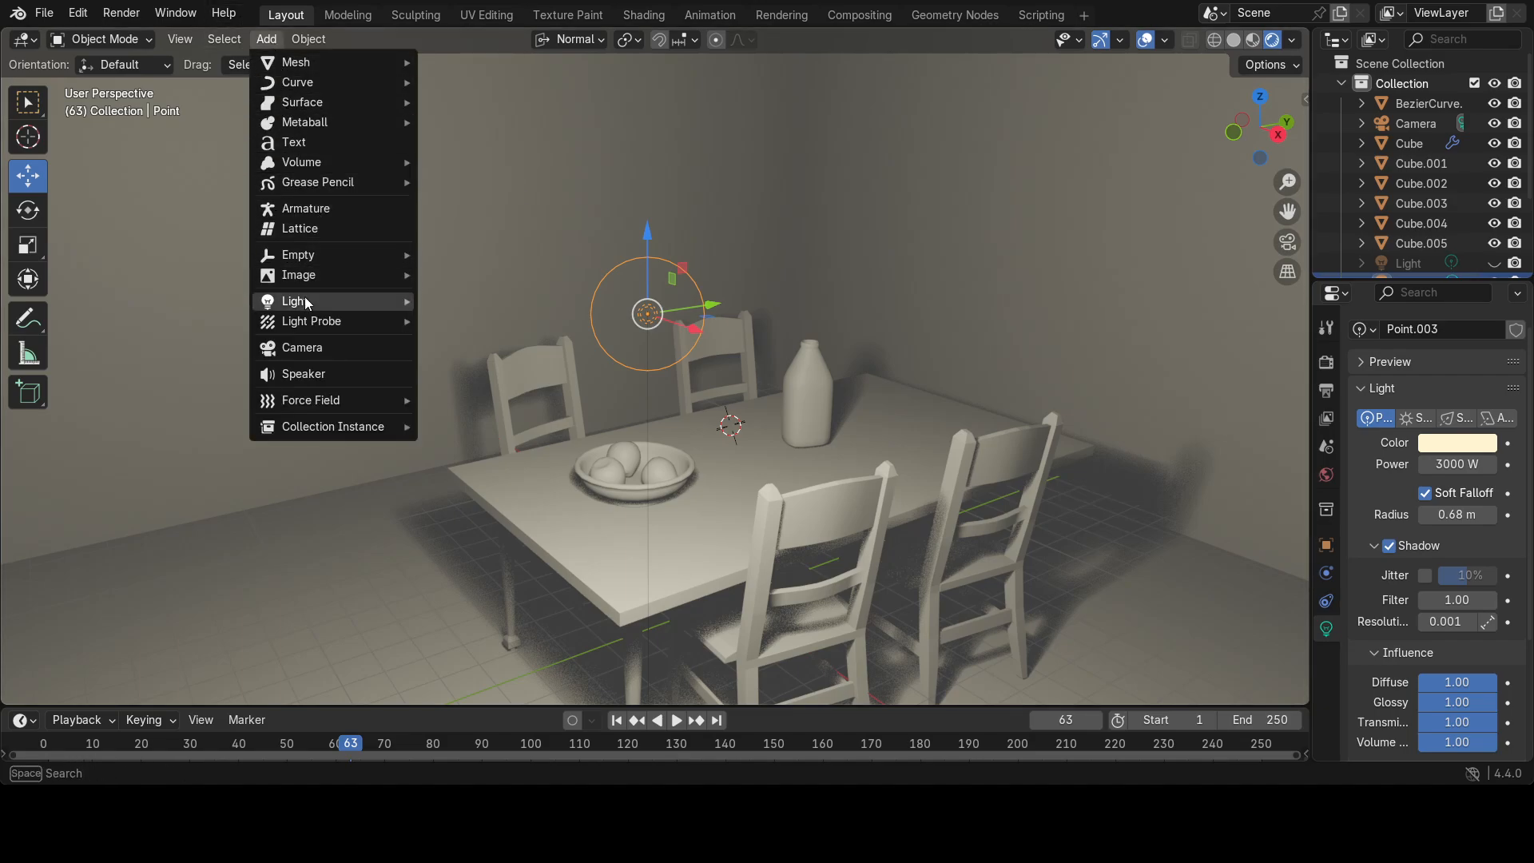
pyautogui.moveTo(308, 310)
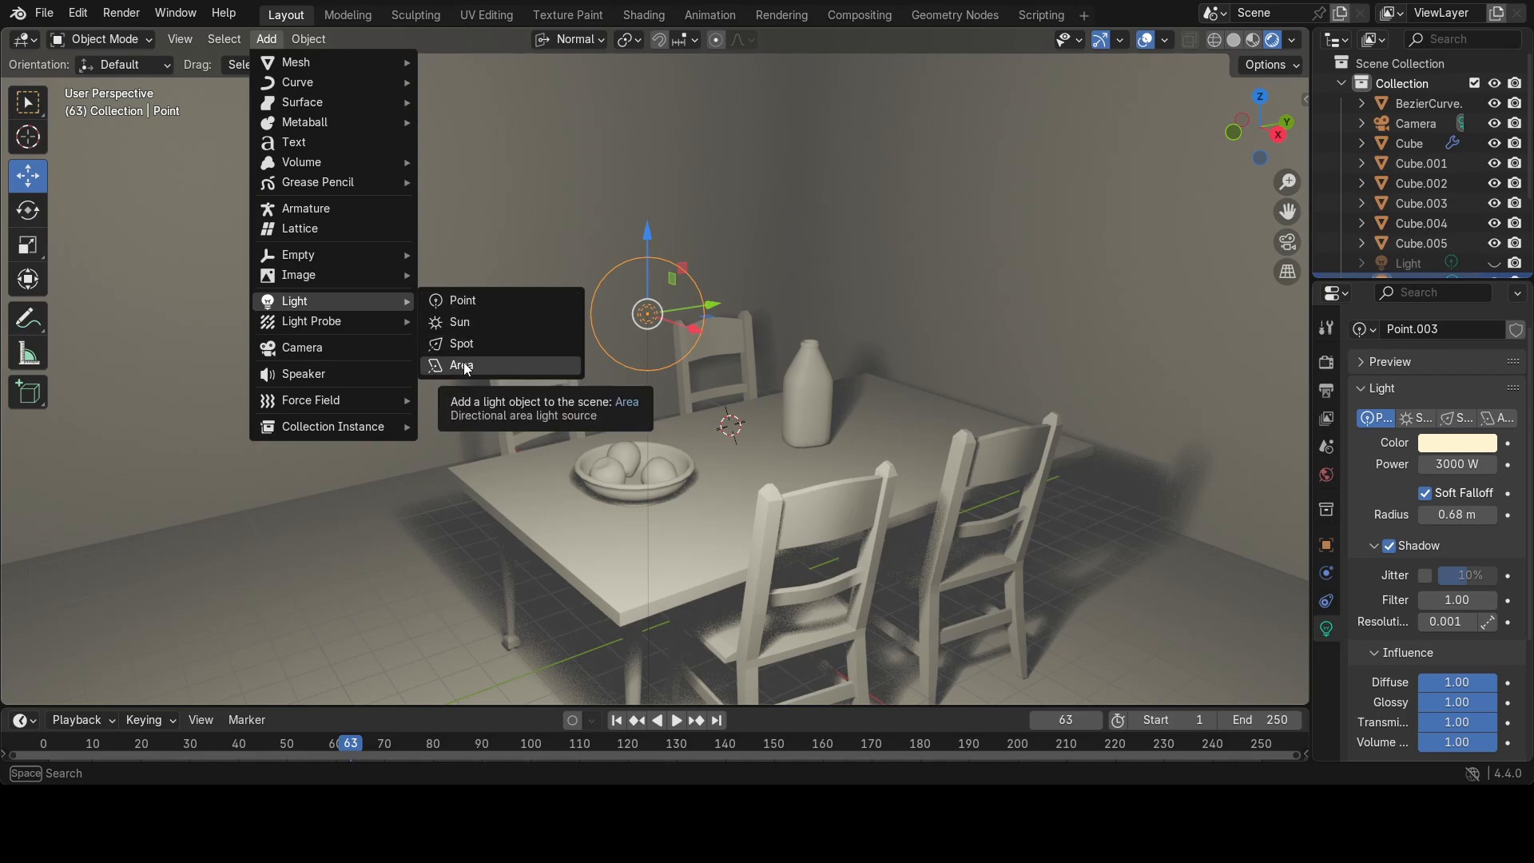
pyautogui.press('Escape')
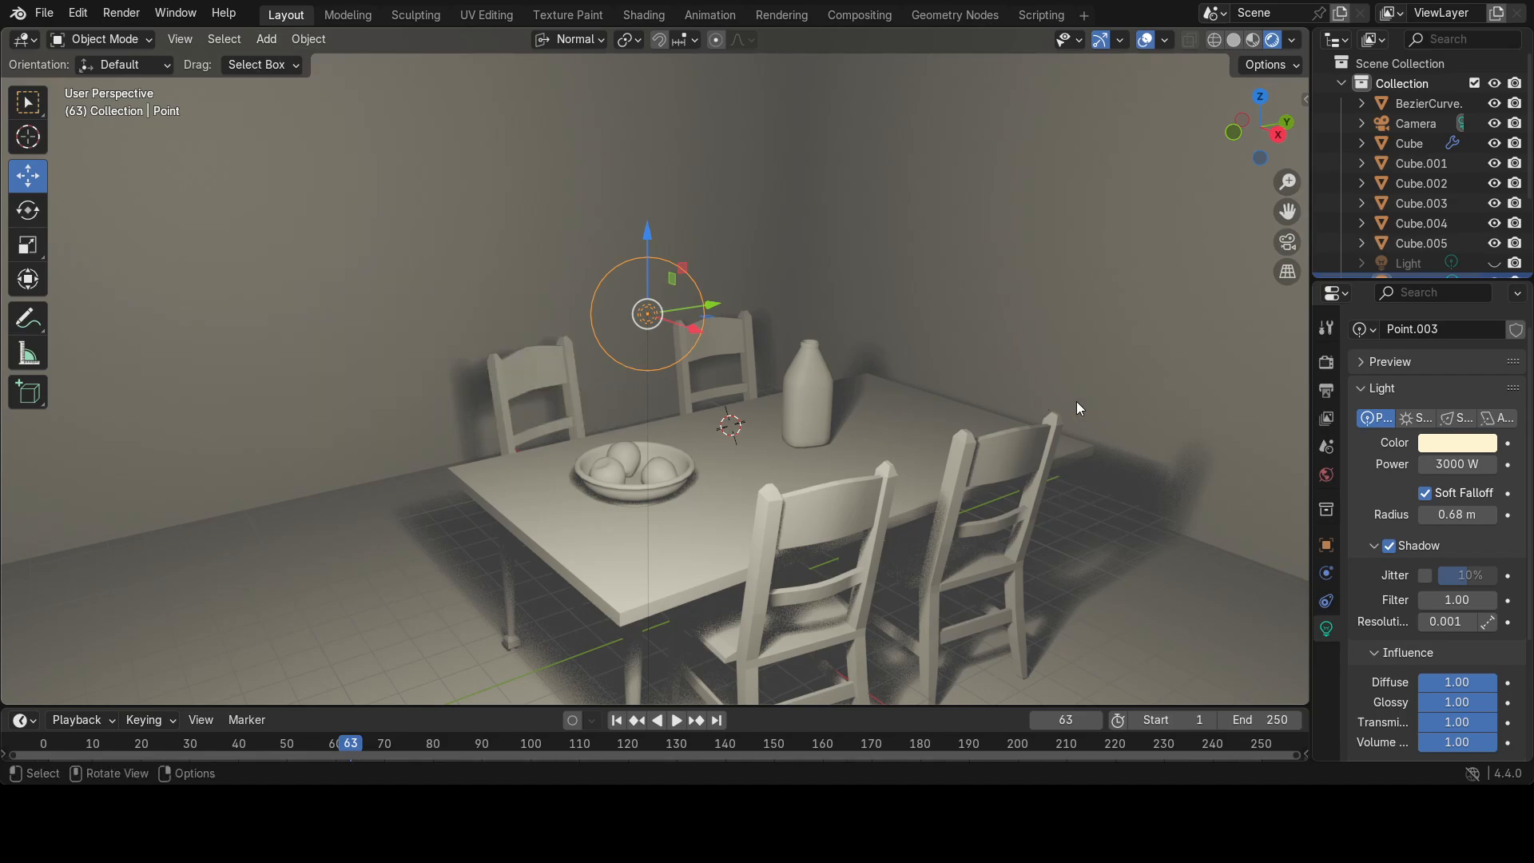
# - Change the point light to a Spot light and rotate it freely by about 55.6° and -13.8° to aim at the table
pyautogui.click(1453, 420)
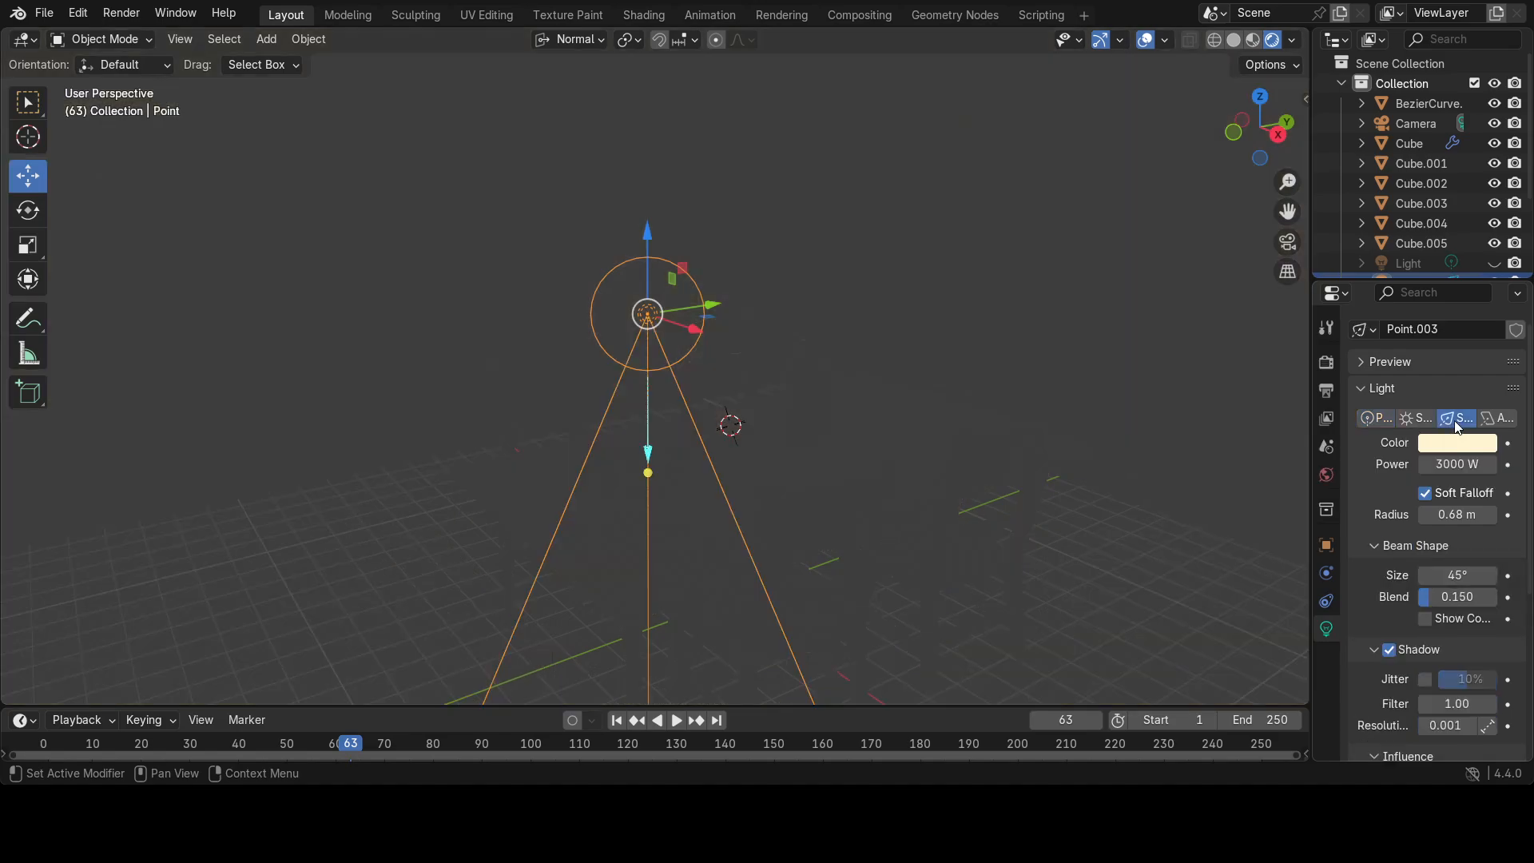
pyautogui.scroll(-3, 765, 476)
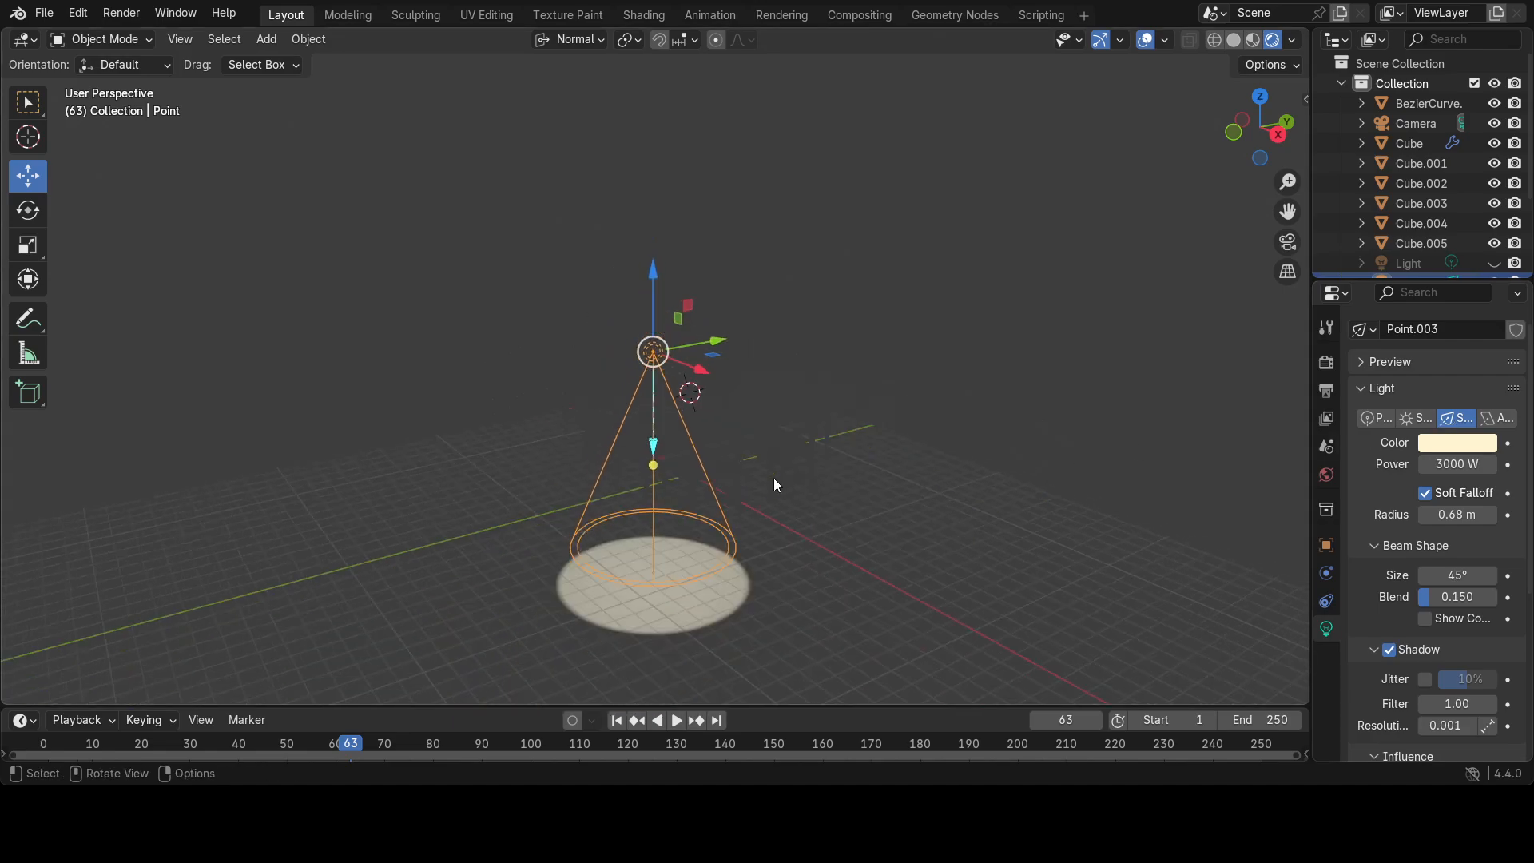
pyautogui.scroll(1, 773, 478)
pyautogui.scroll(-1, 773, 478)
pyautogui.scroll(1, 773, 477)
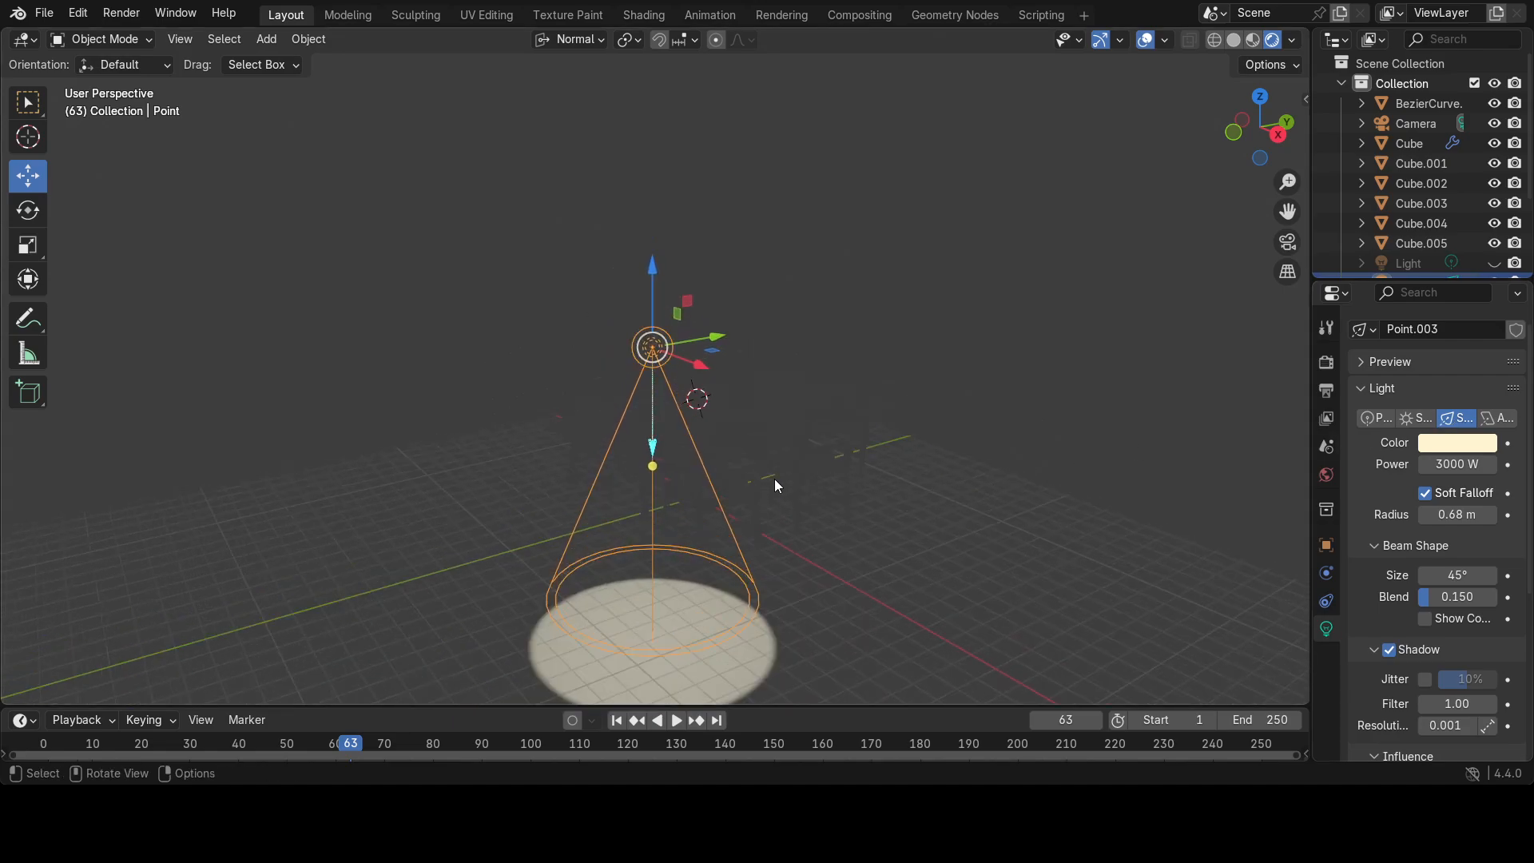
pyautogui.click(28, 214)
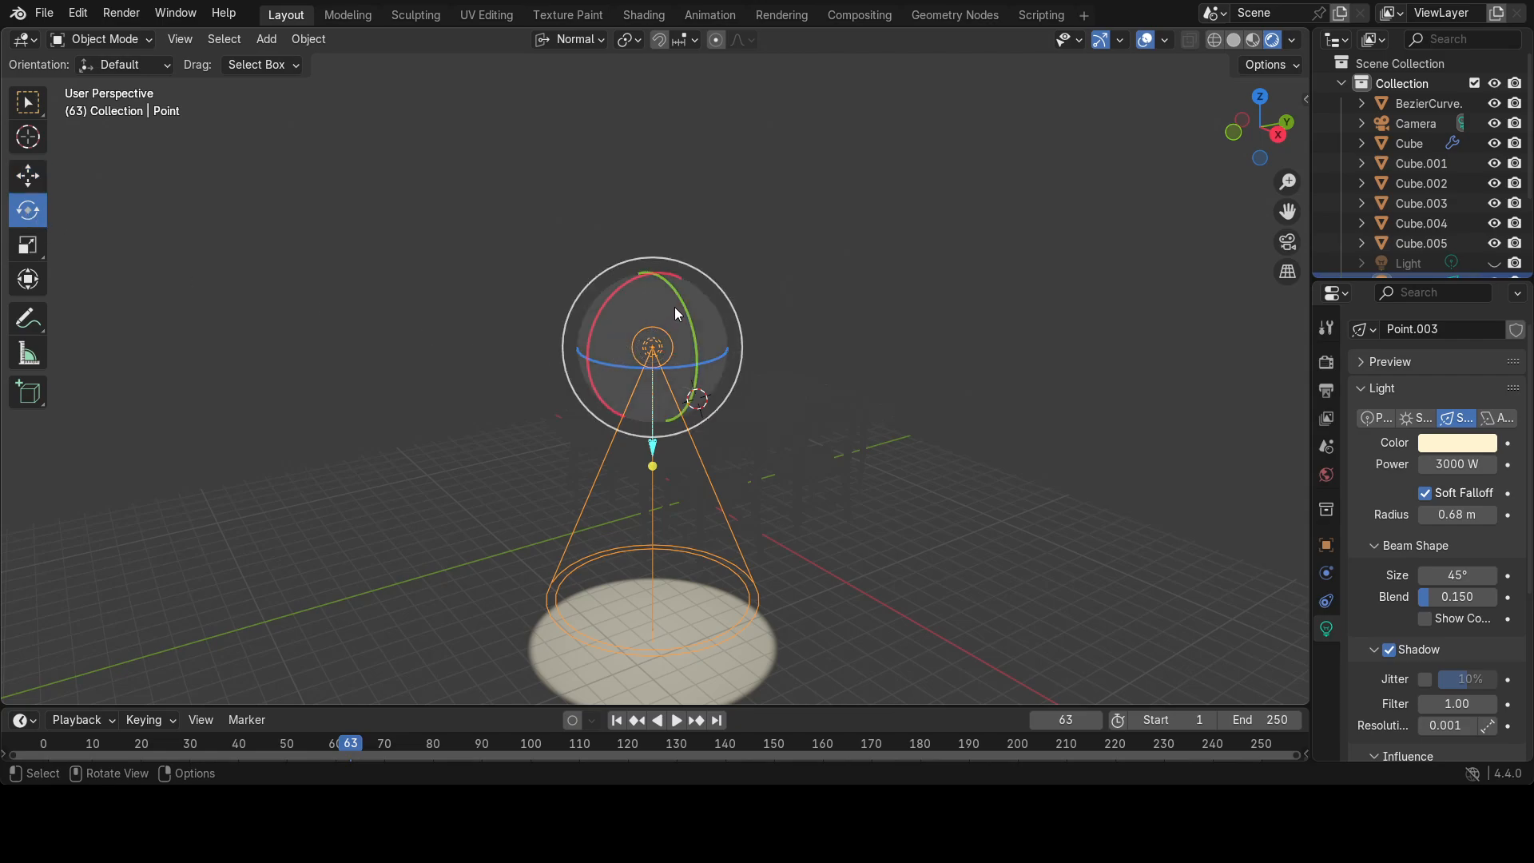
pyautogui.moveTo(604, 295); pyautogui.dragTo(596, 370)
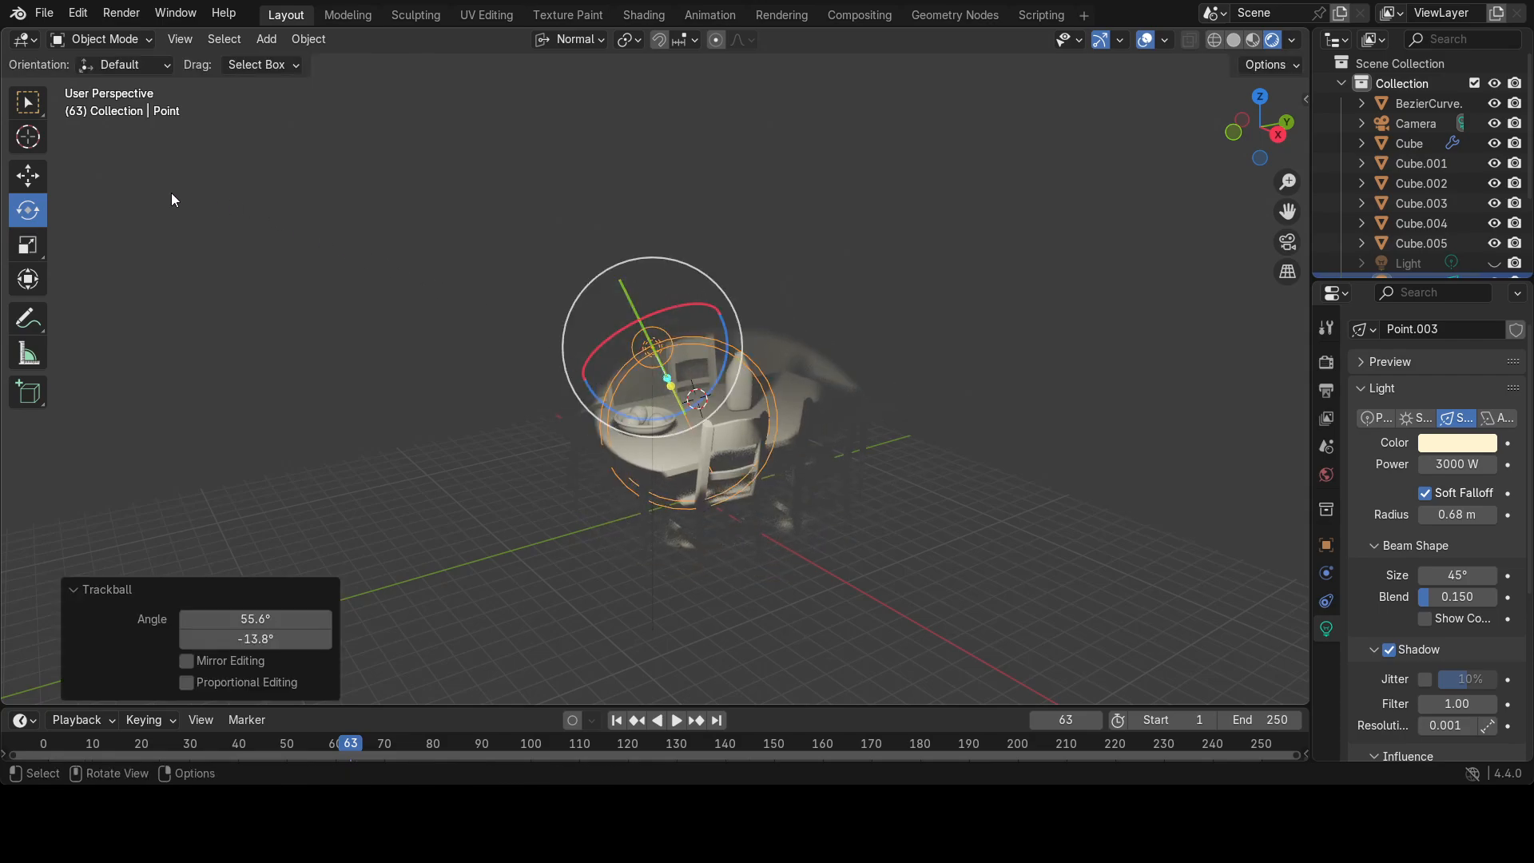
# - Move the spot light backwards along its own Z axis by about 10.14 m and a further 0.32 m, away from the table
pyautogui.click(28, 176)
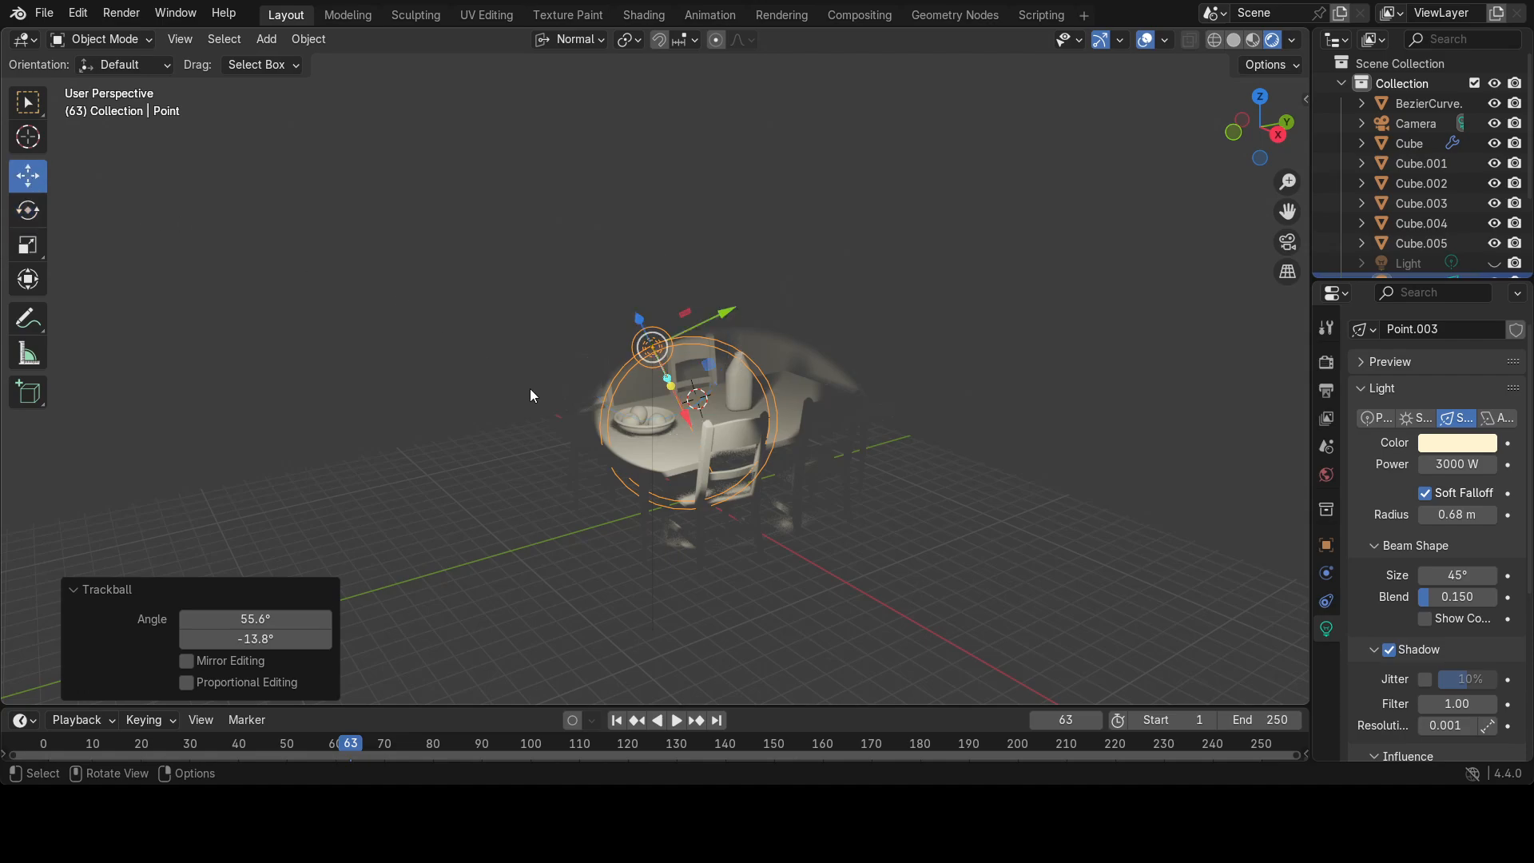
pyautogui.moveTo(540, 404); pyautogui.dragTo(503, 382, button='middle')
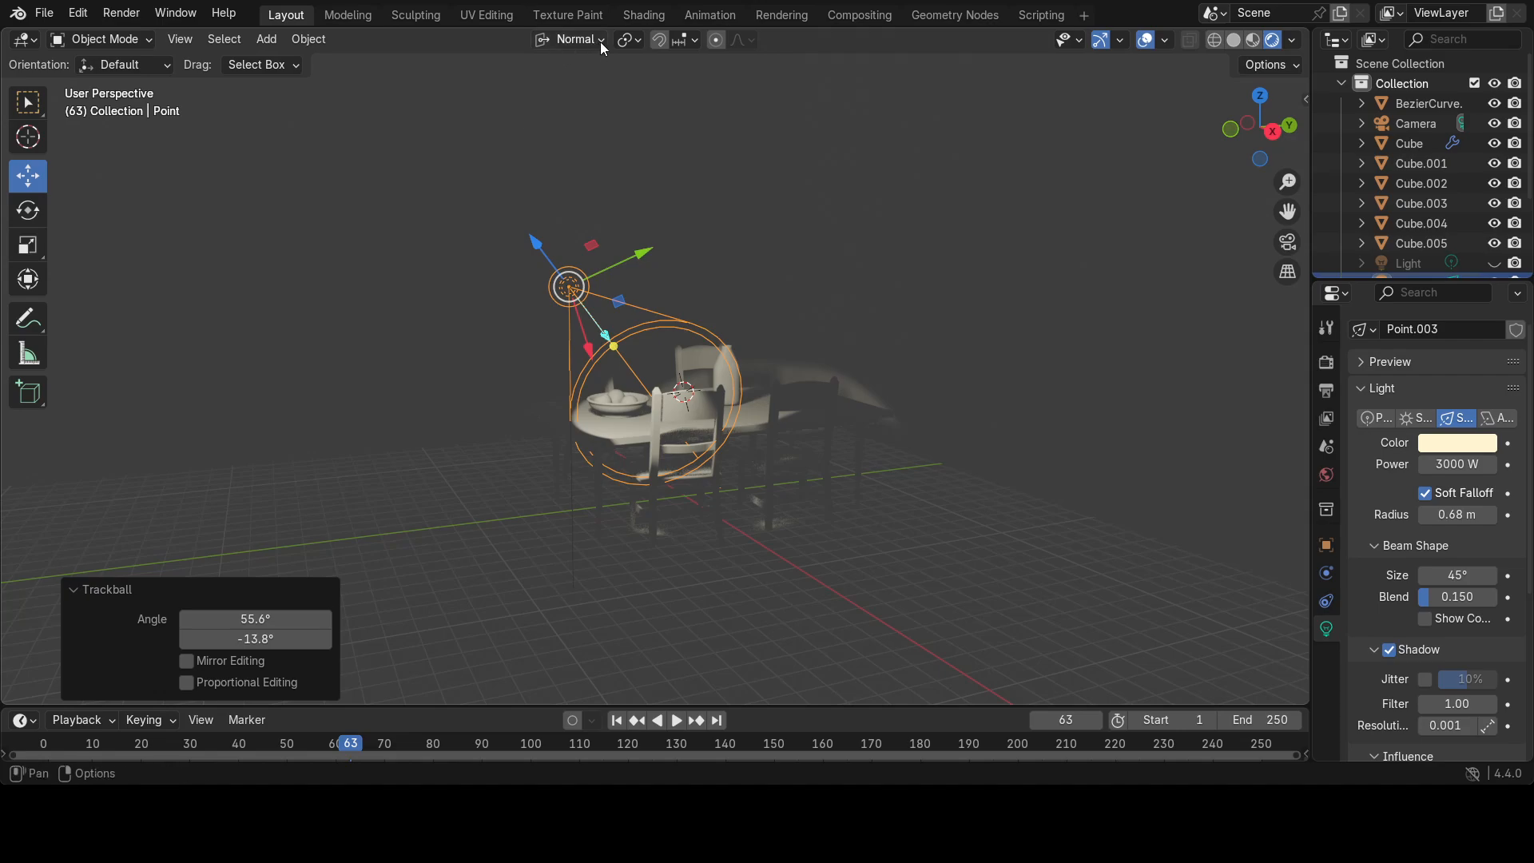
pyautogui.moveTo(533, 249); pyautogui.dragTo(230, 124)
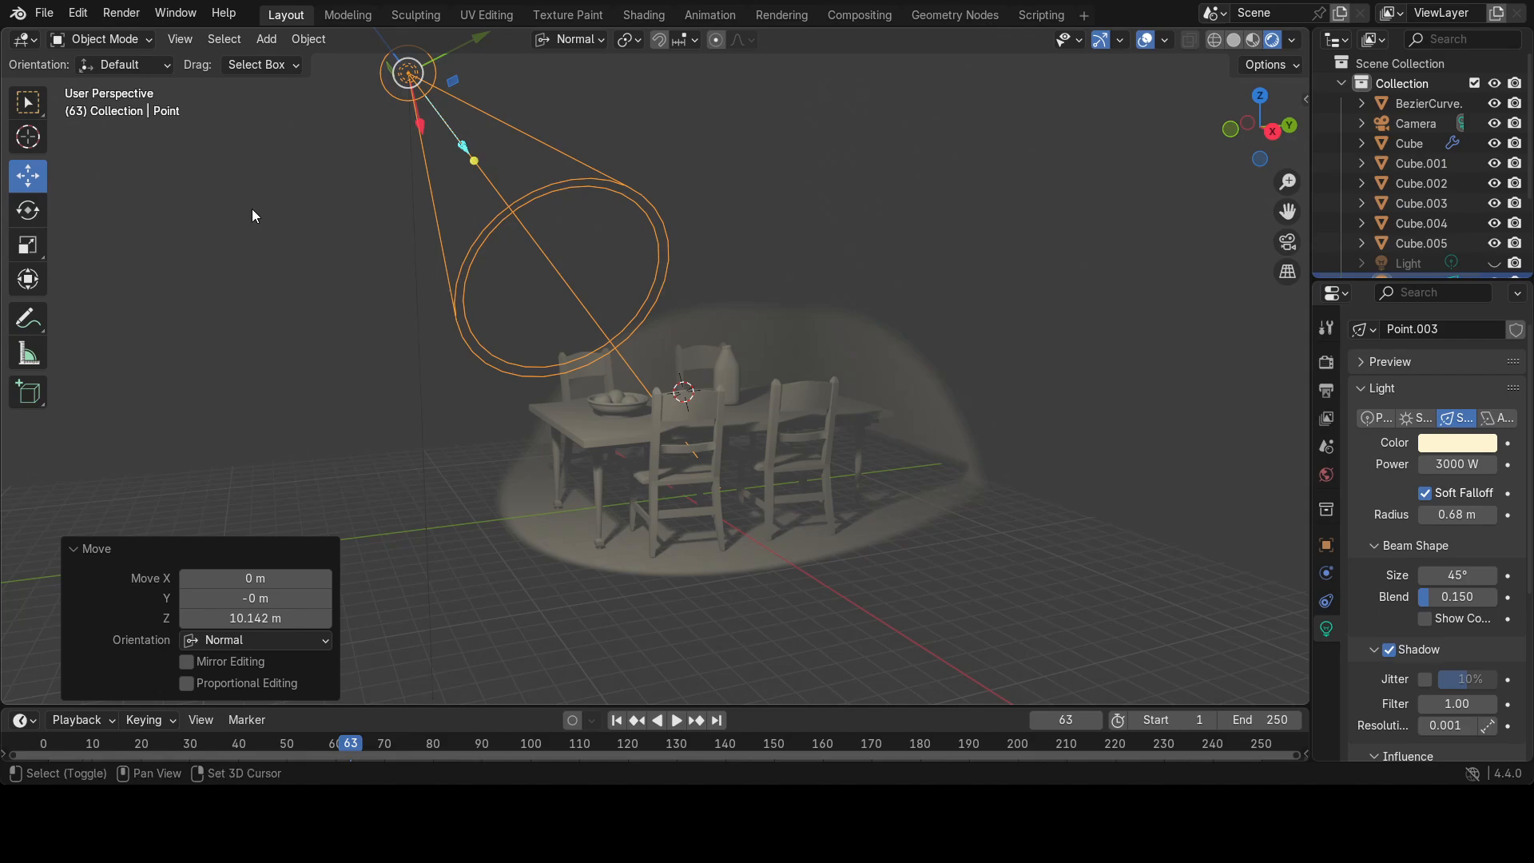
pyautogui.moveTo(251, 208); pyautogui.dragTo(302, 304, button='middle')
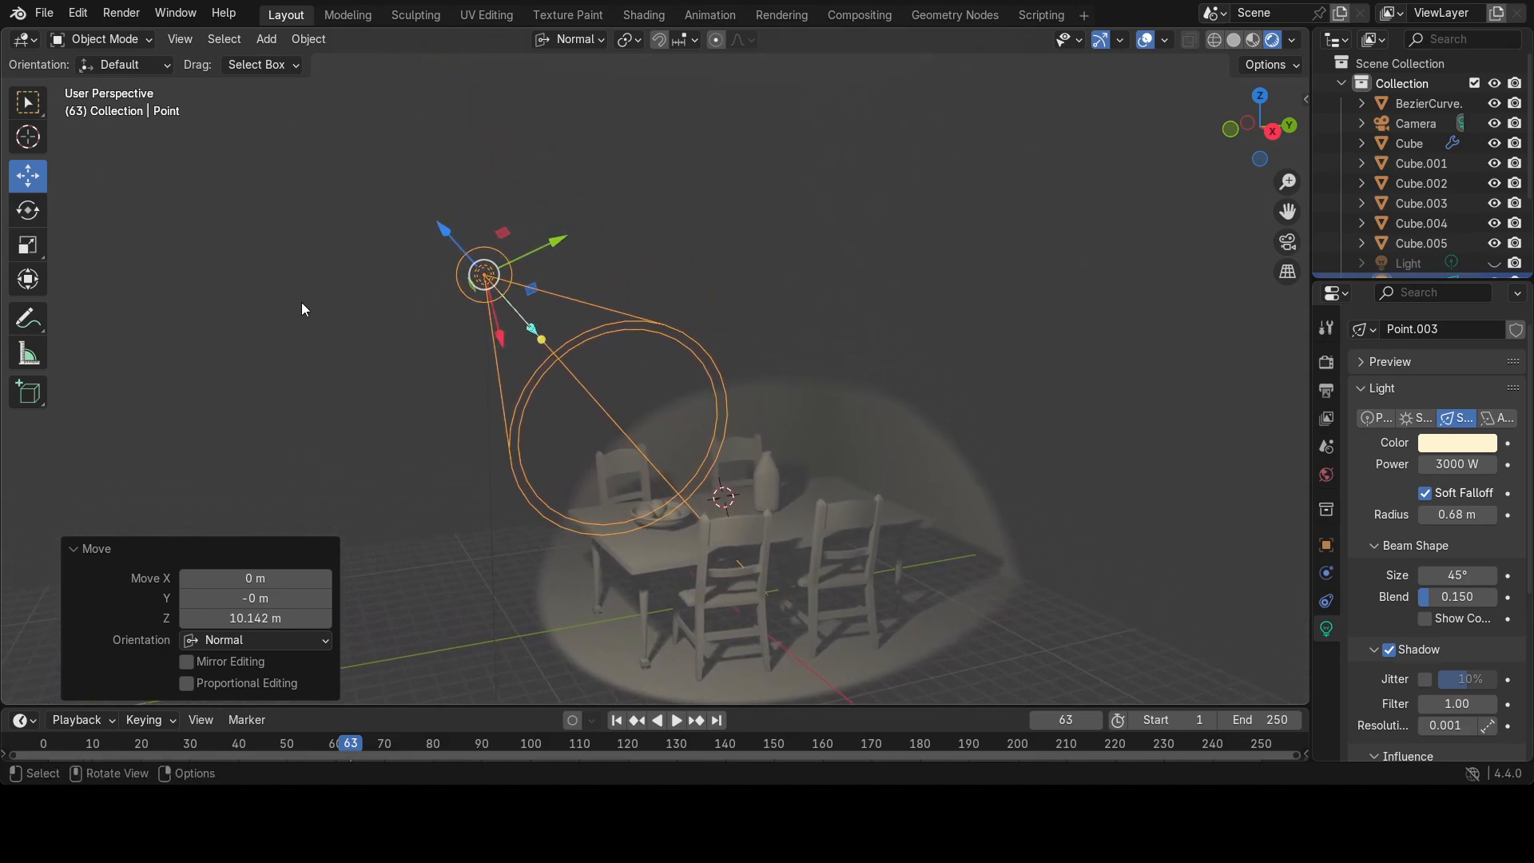
pyautogui.moveTo(439, 233); pyautogui.dragTo(478, 242)
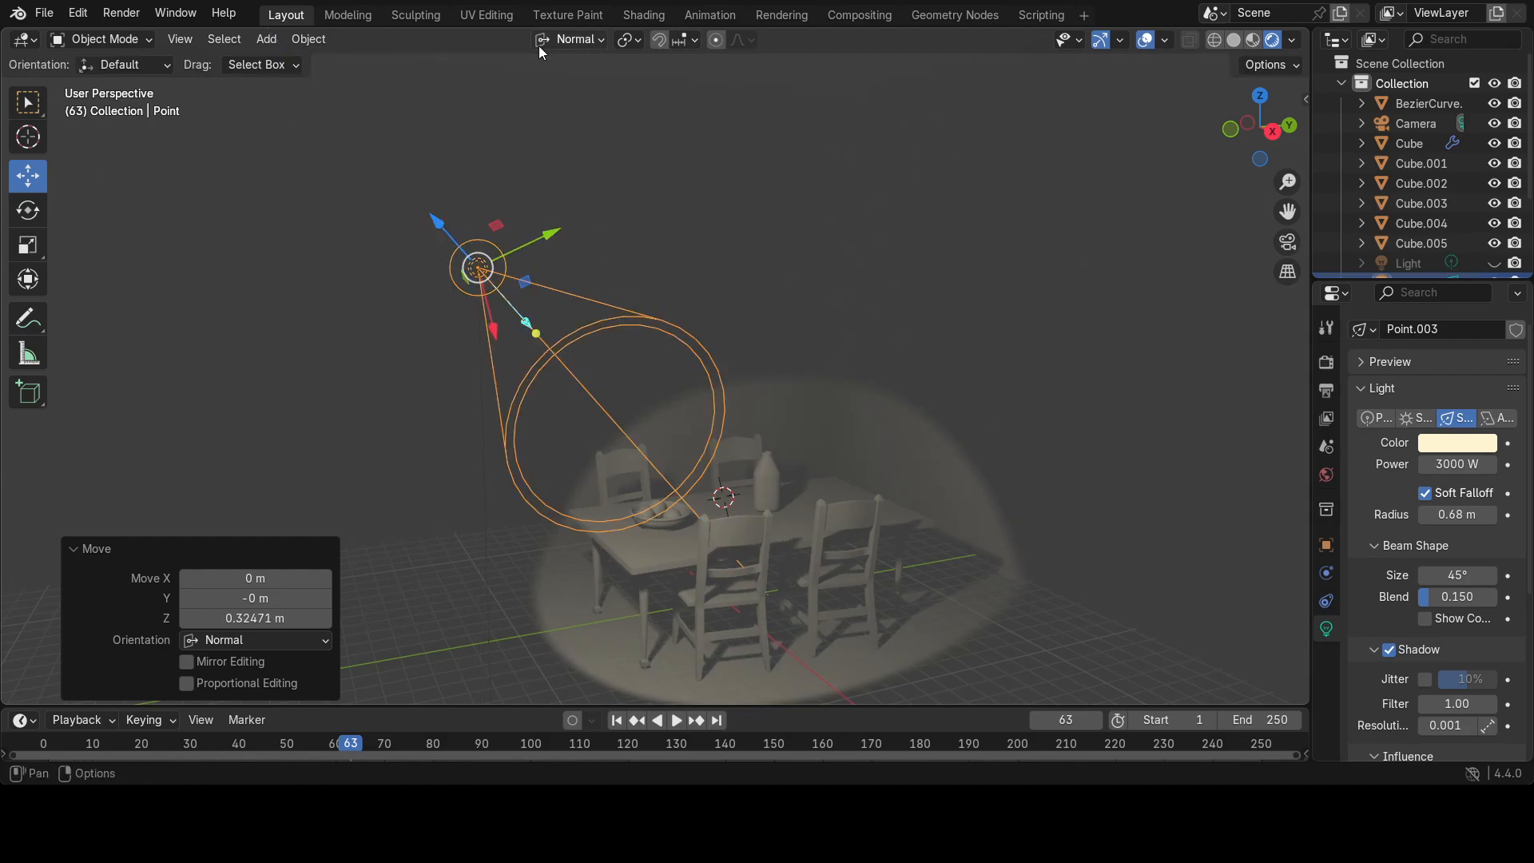
# - Compare the Global transform orientation with Normal on the spot light's move gizmo, and leave it at Normal
pyautogui.click(600, 44)
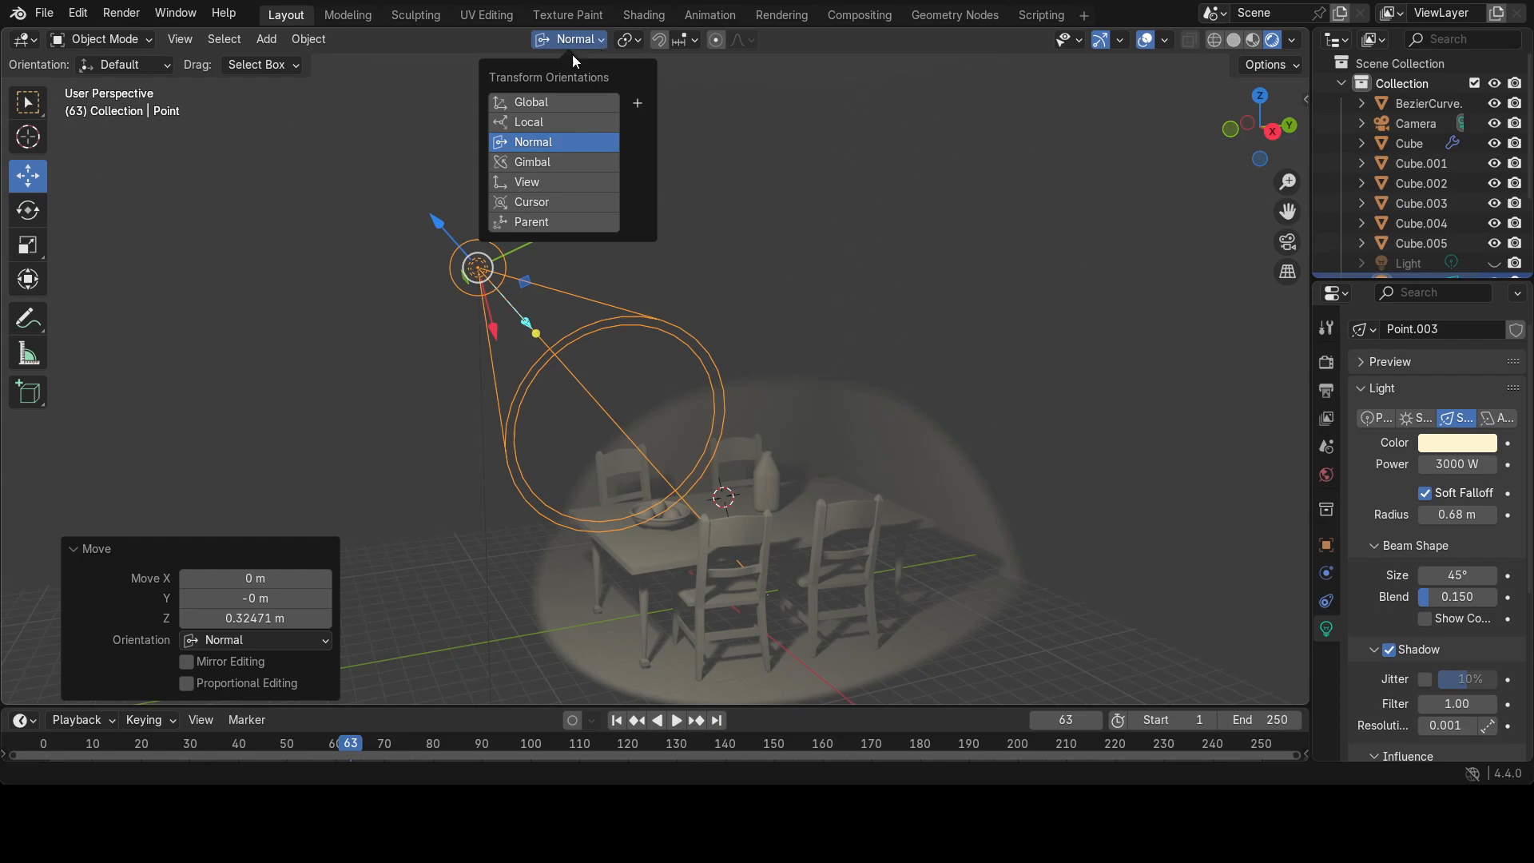
pyautogui.click(528, 102)
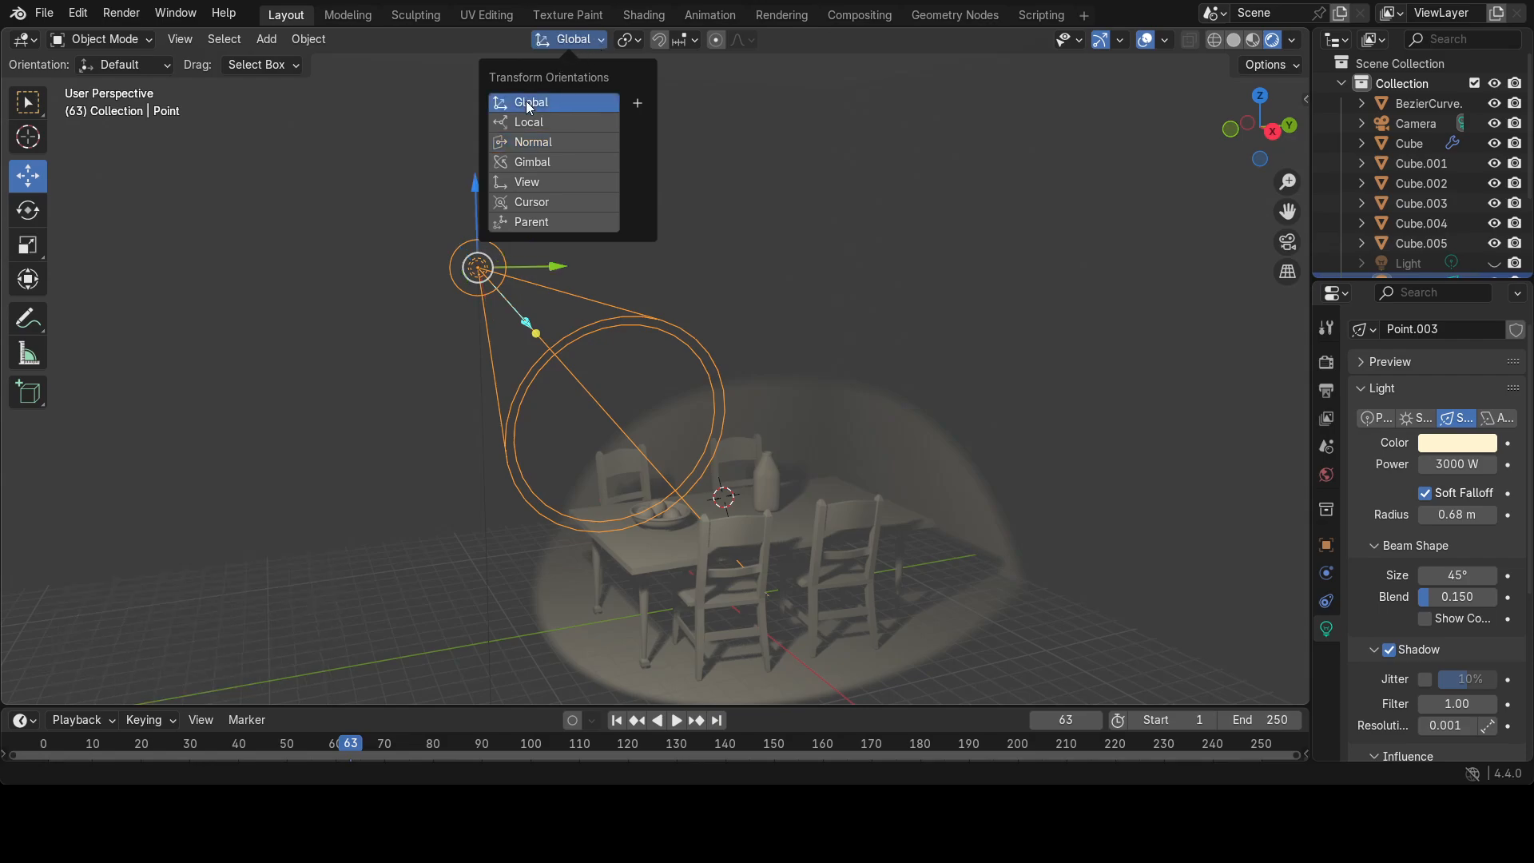
pyautogui.click(521, 145)
pyautogui.moveTo(422, 328); pyautogui.dragTo(376, 321, button='middle')
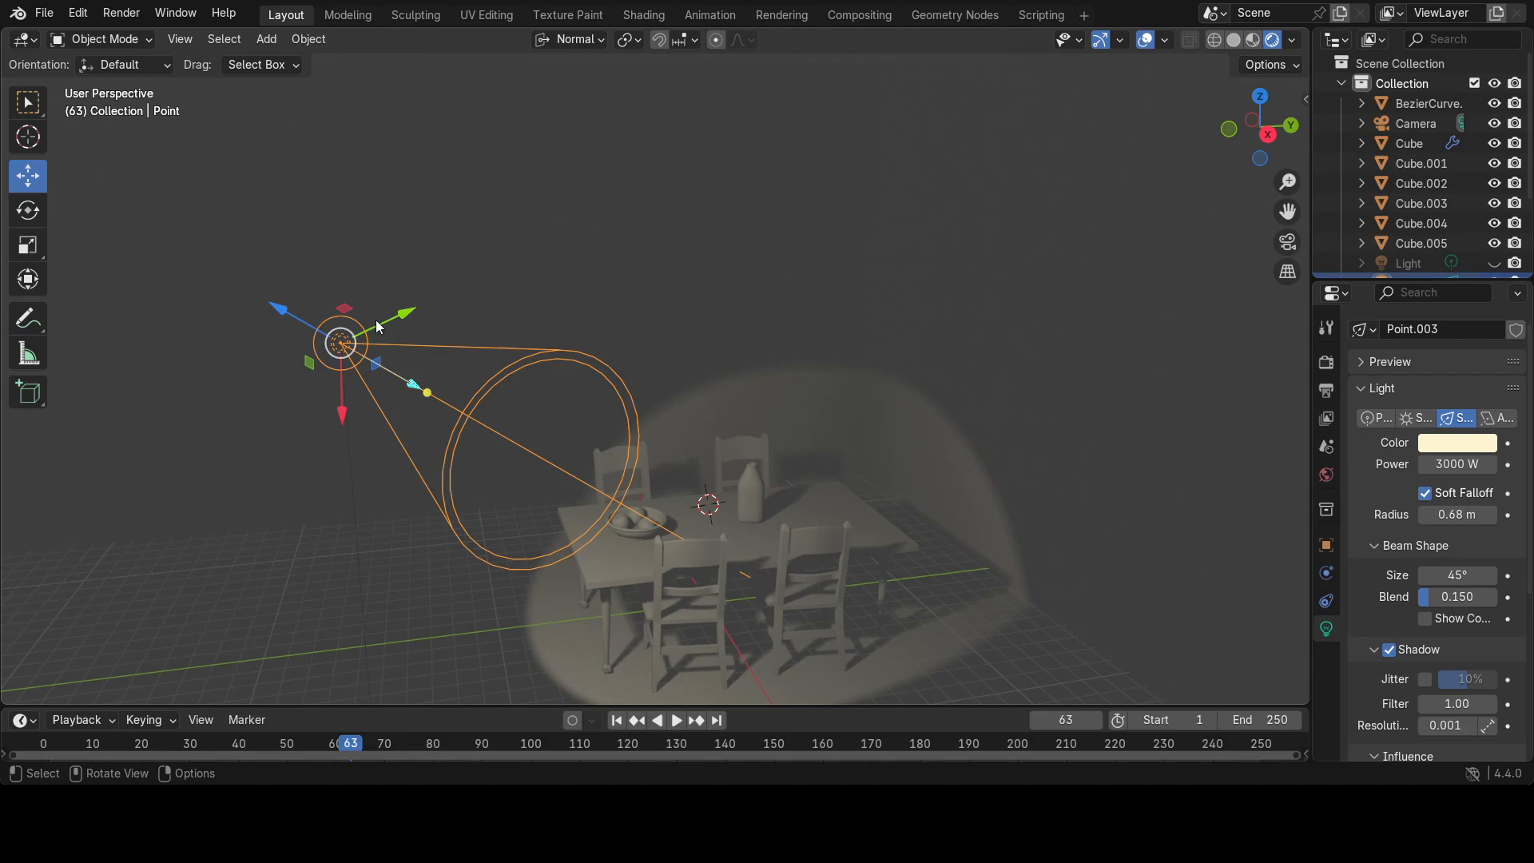
# - Rotate the spot light about its own X axis by about 13.8°, and back by about -15.5° to aim at the table
pyautogui.click(27, 213)
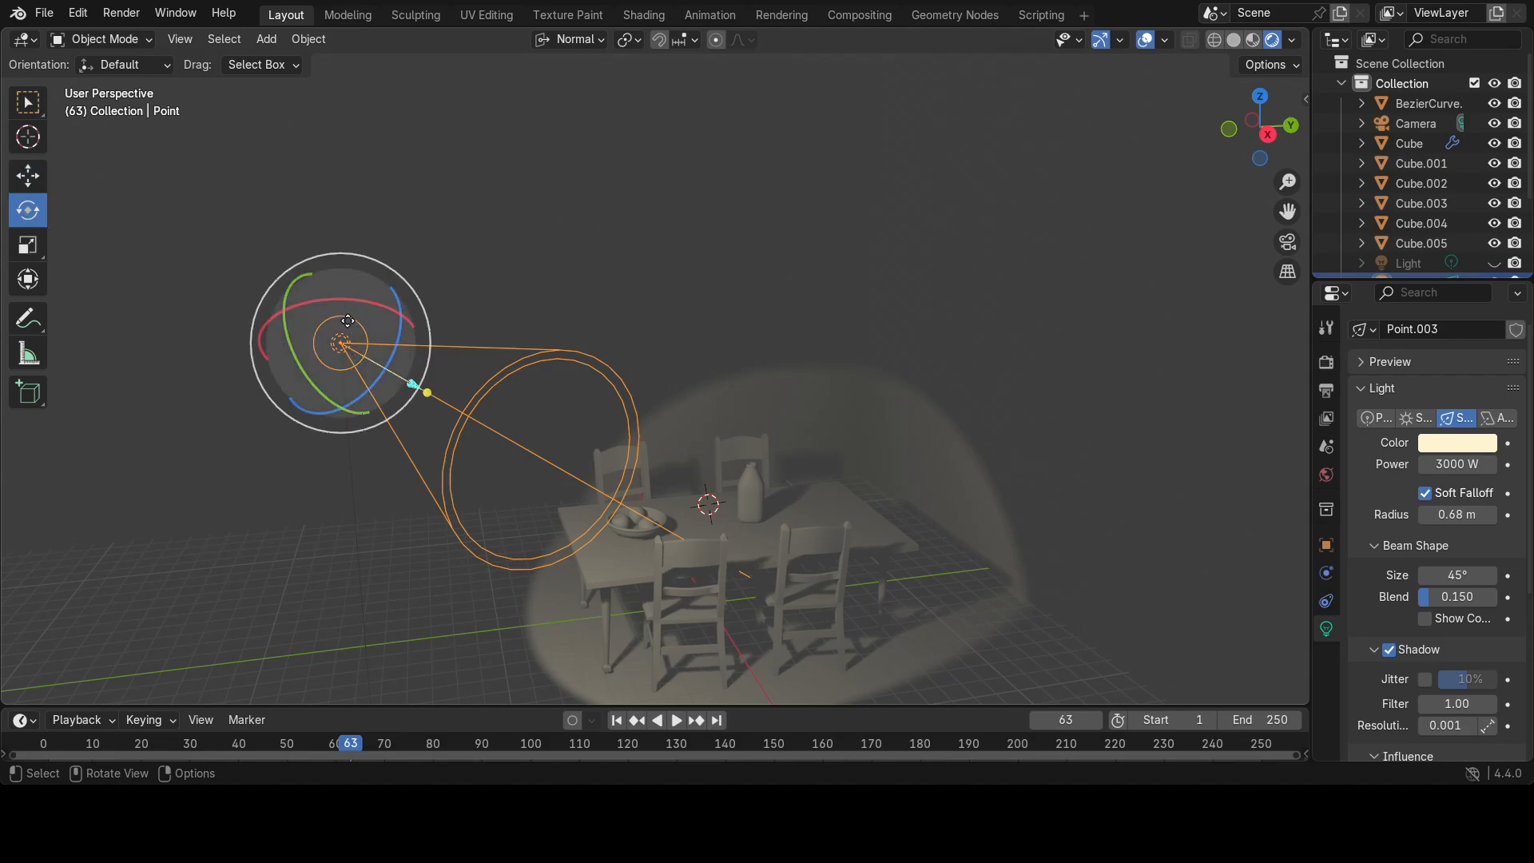
pyautogui.moveTo(373, 304); pyautogui.dragTo(352, 307)
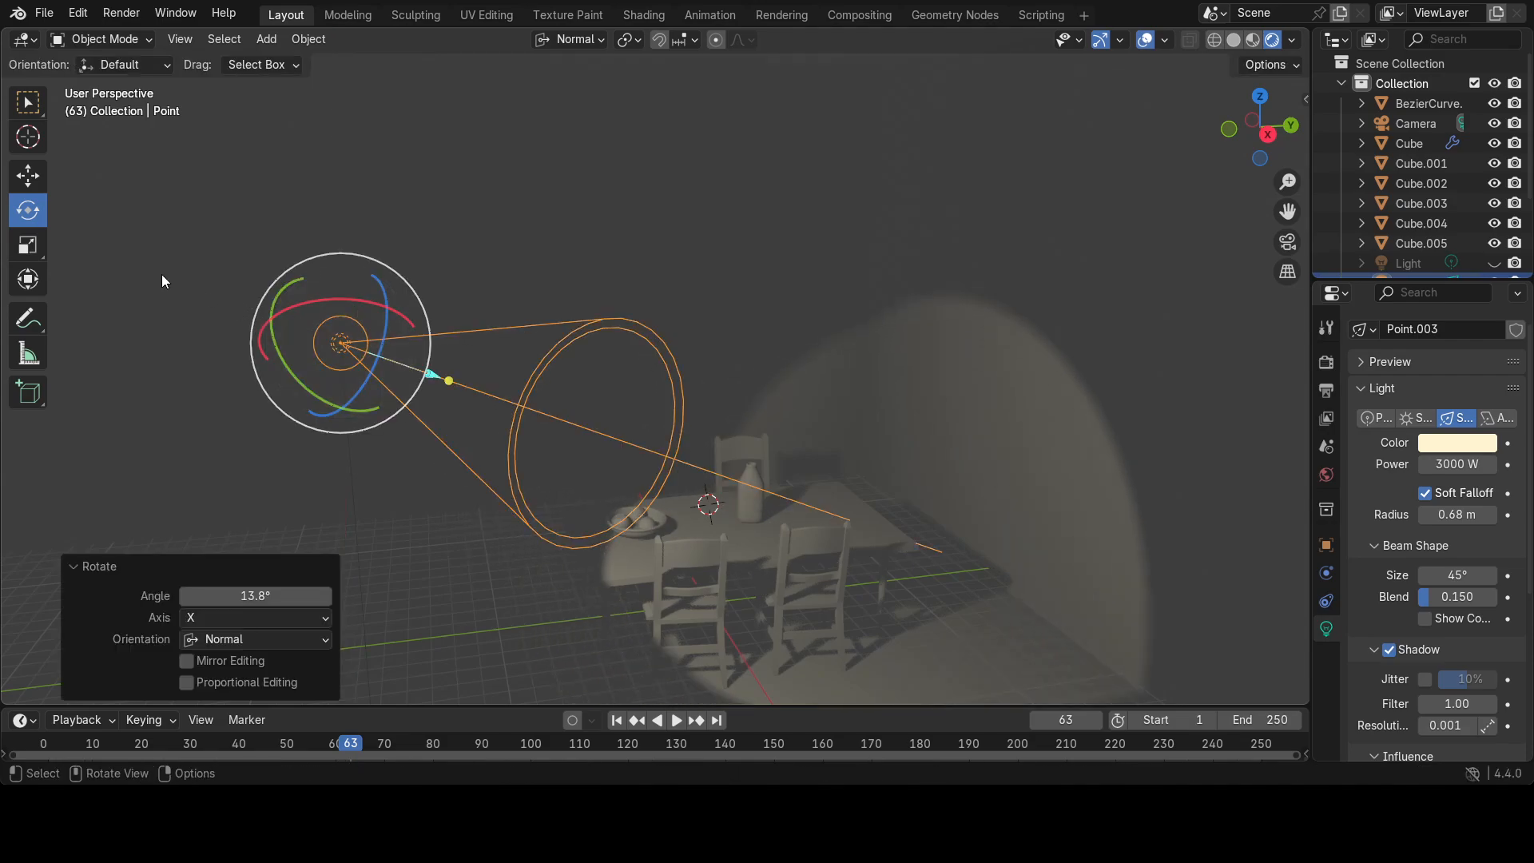
pyautogui.click(28, 176)
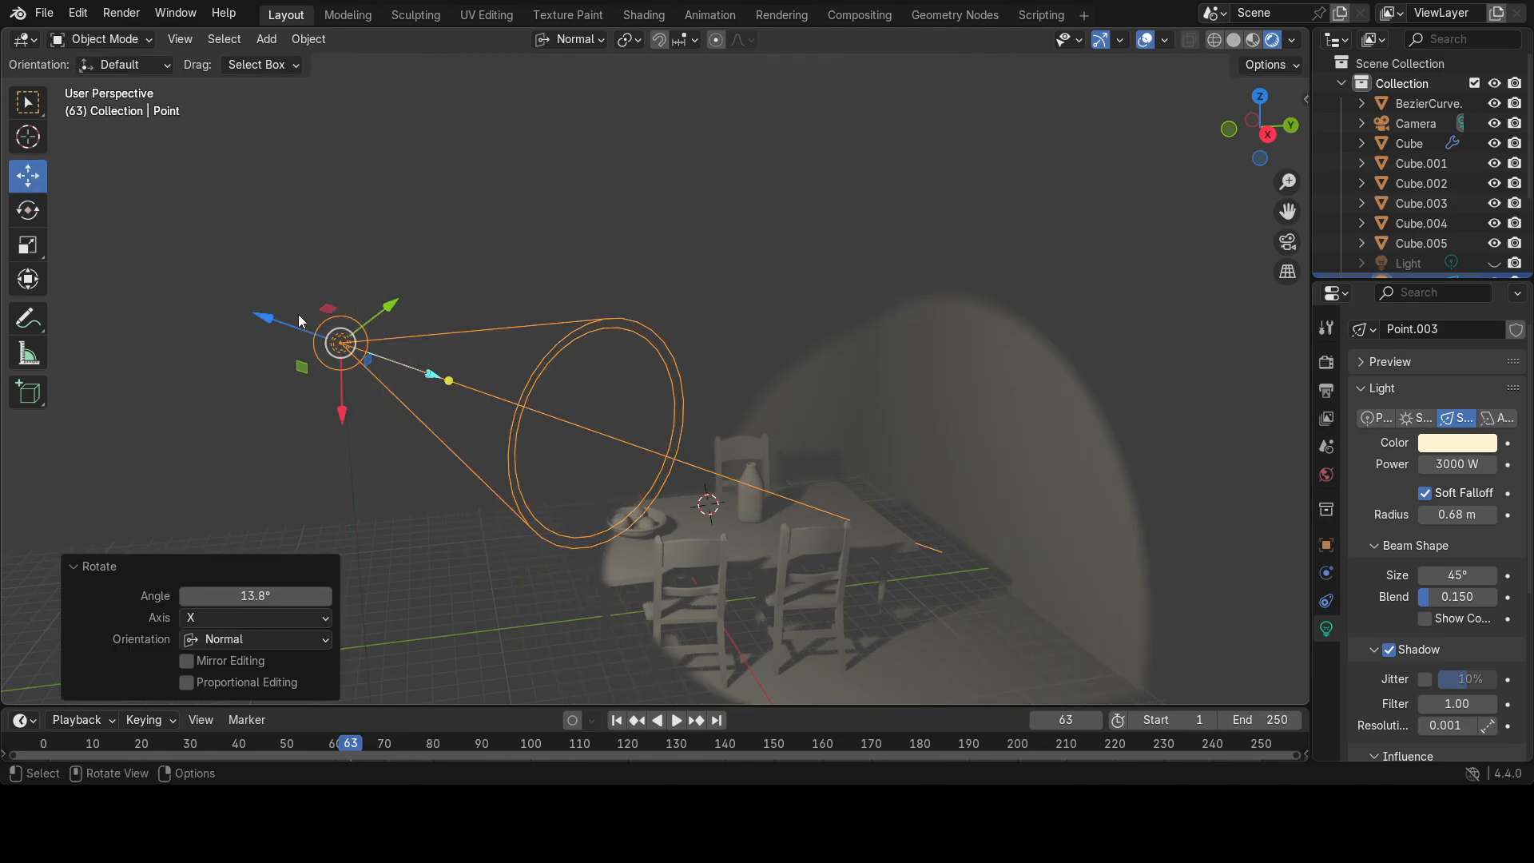
pyautogui.click(28, 210)
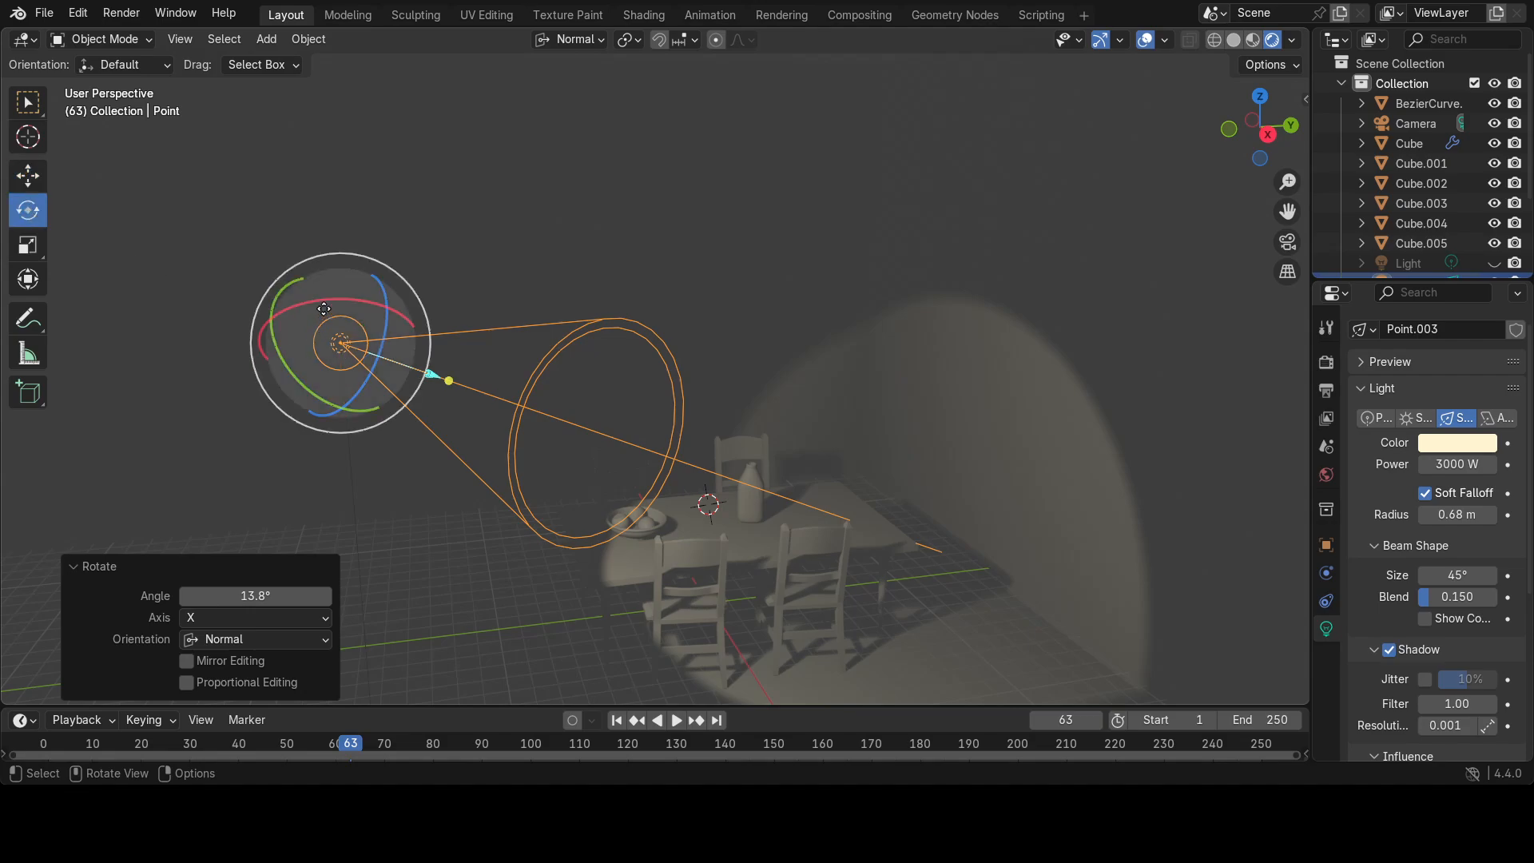
pyautogui.moveTo(324, 309); pyautogui.dragTo(336, 304)
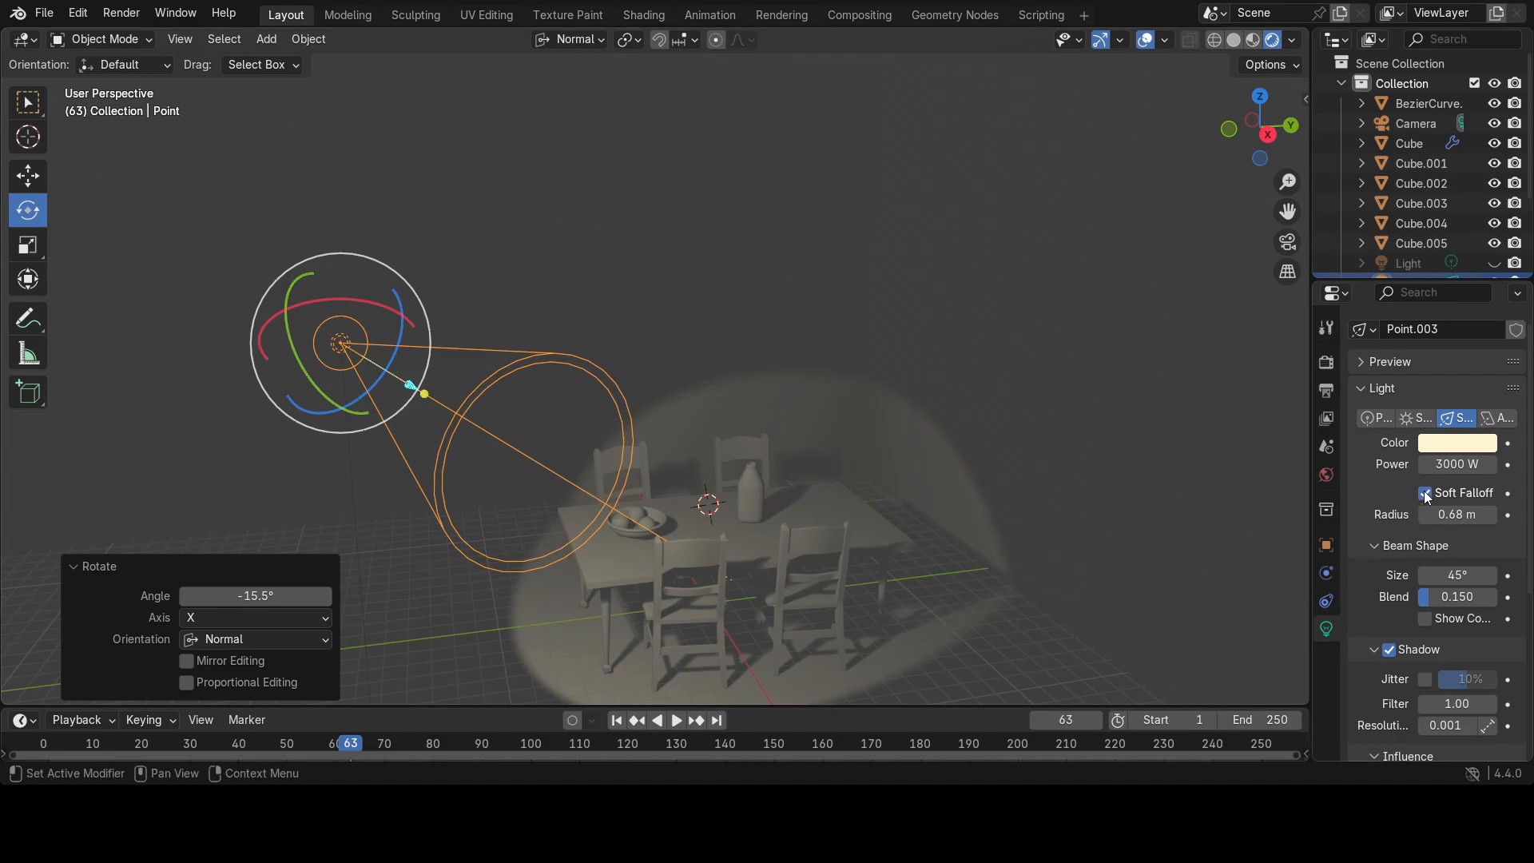
# - Enlarge the spot light's radius to about 2.05 m, and reduce it to about 1.83 m with its viewport handle
pyautogui.scroll(-1, 1420, 571)
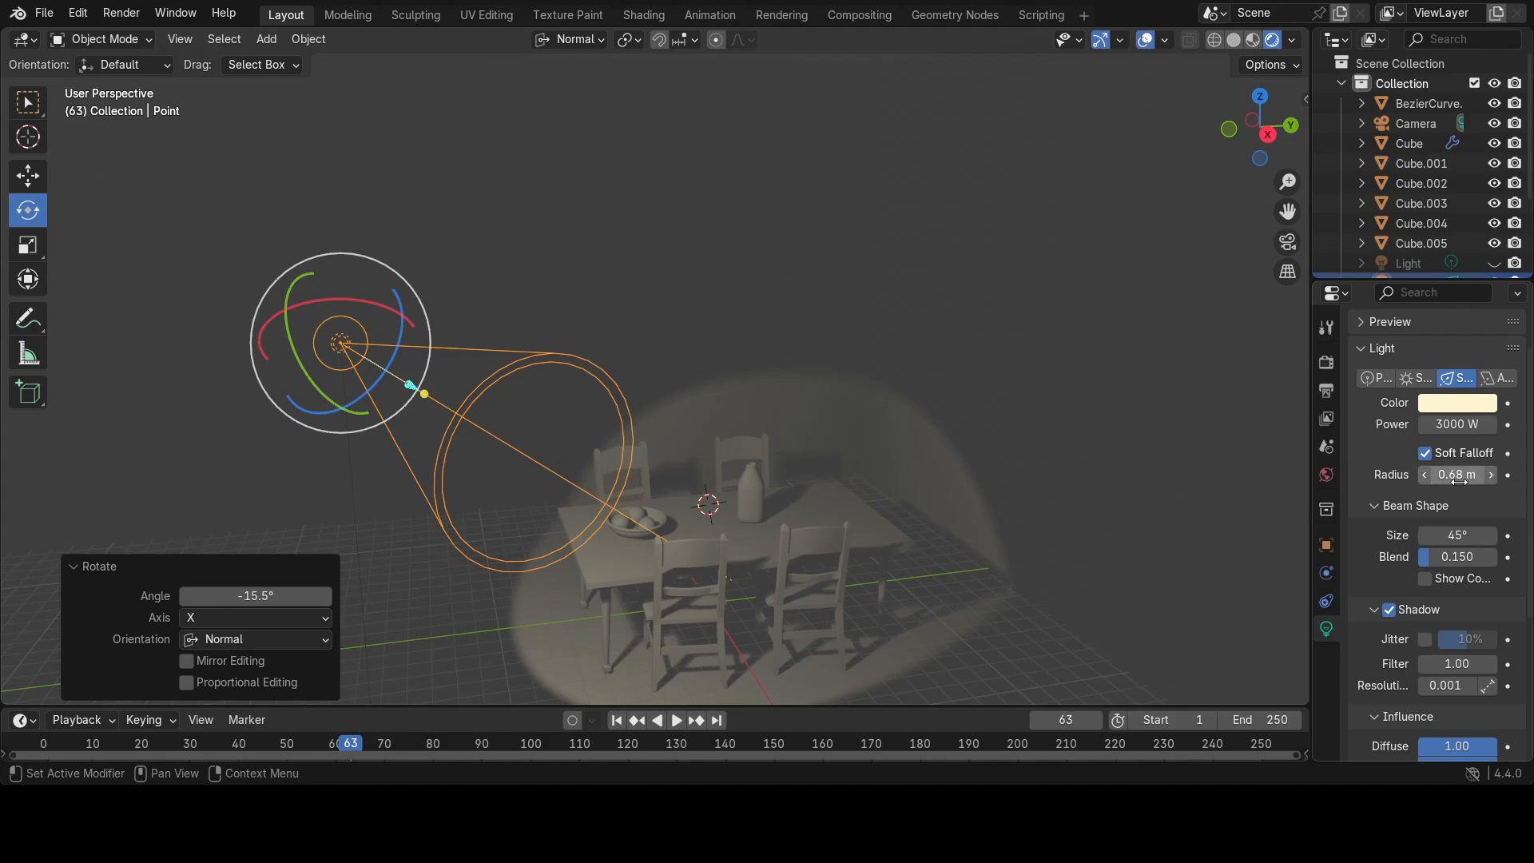
pyautogui.moveTo(1456, 474)
pyautogui.mouseDown()
pyautogui.moveTo(1529, 474)
pyautogui.moveTo(1473, 474)
pyautogui.moveTo(1461, 494)
pyautogui.mouseUp()
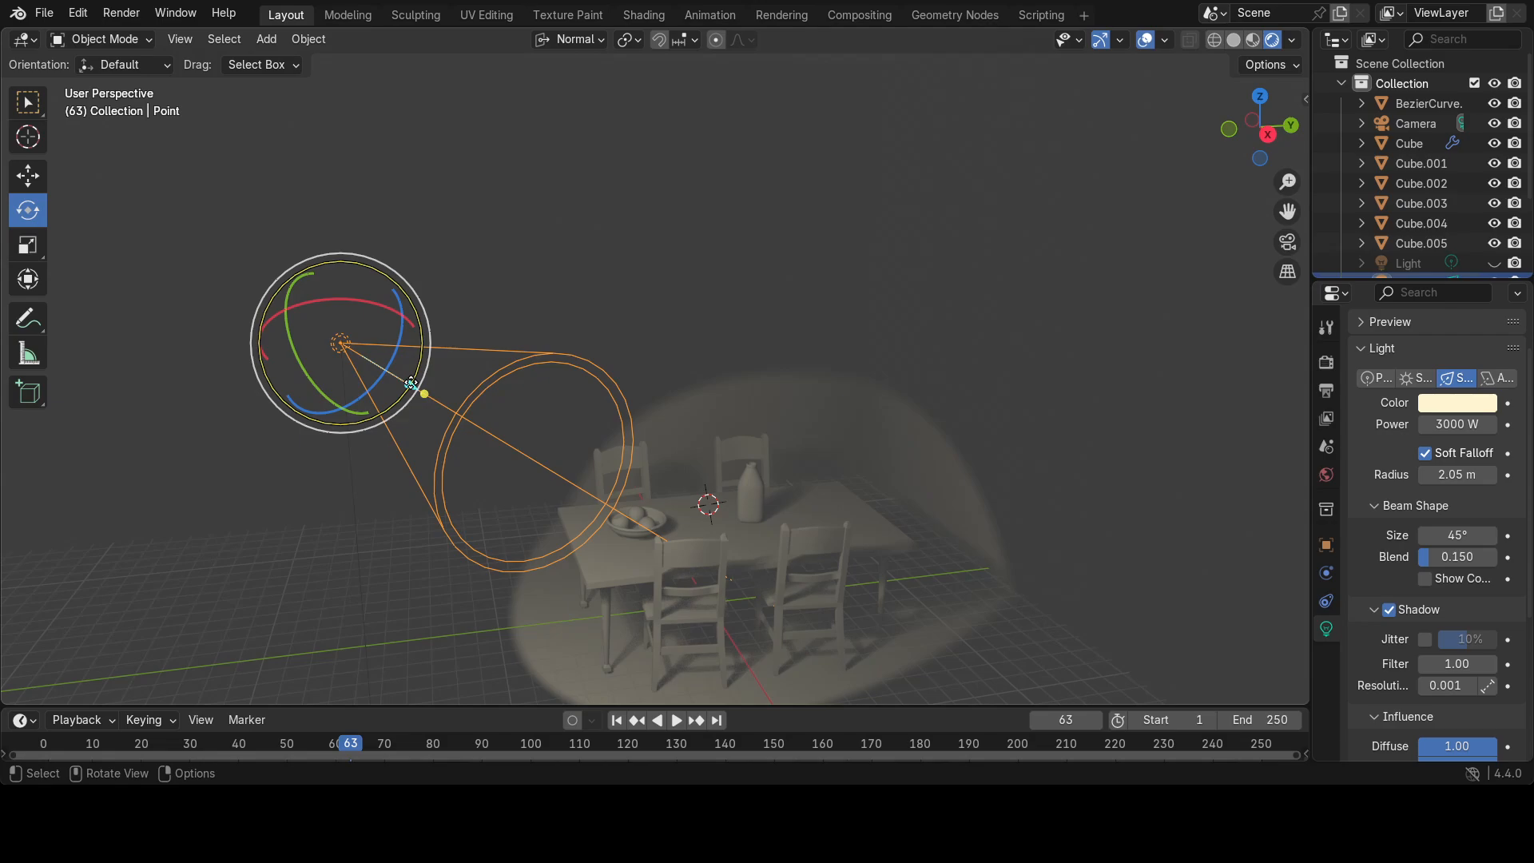
pyautogui.moveTo(408, 385)
pyautogui.mouseDown()
pyautogui.moveTo(433, 398)
pyautogui.moveTo(404, 380)
pyautogui.mouseUp()
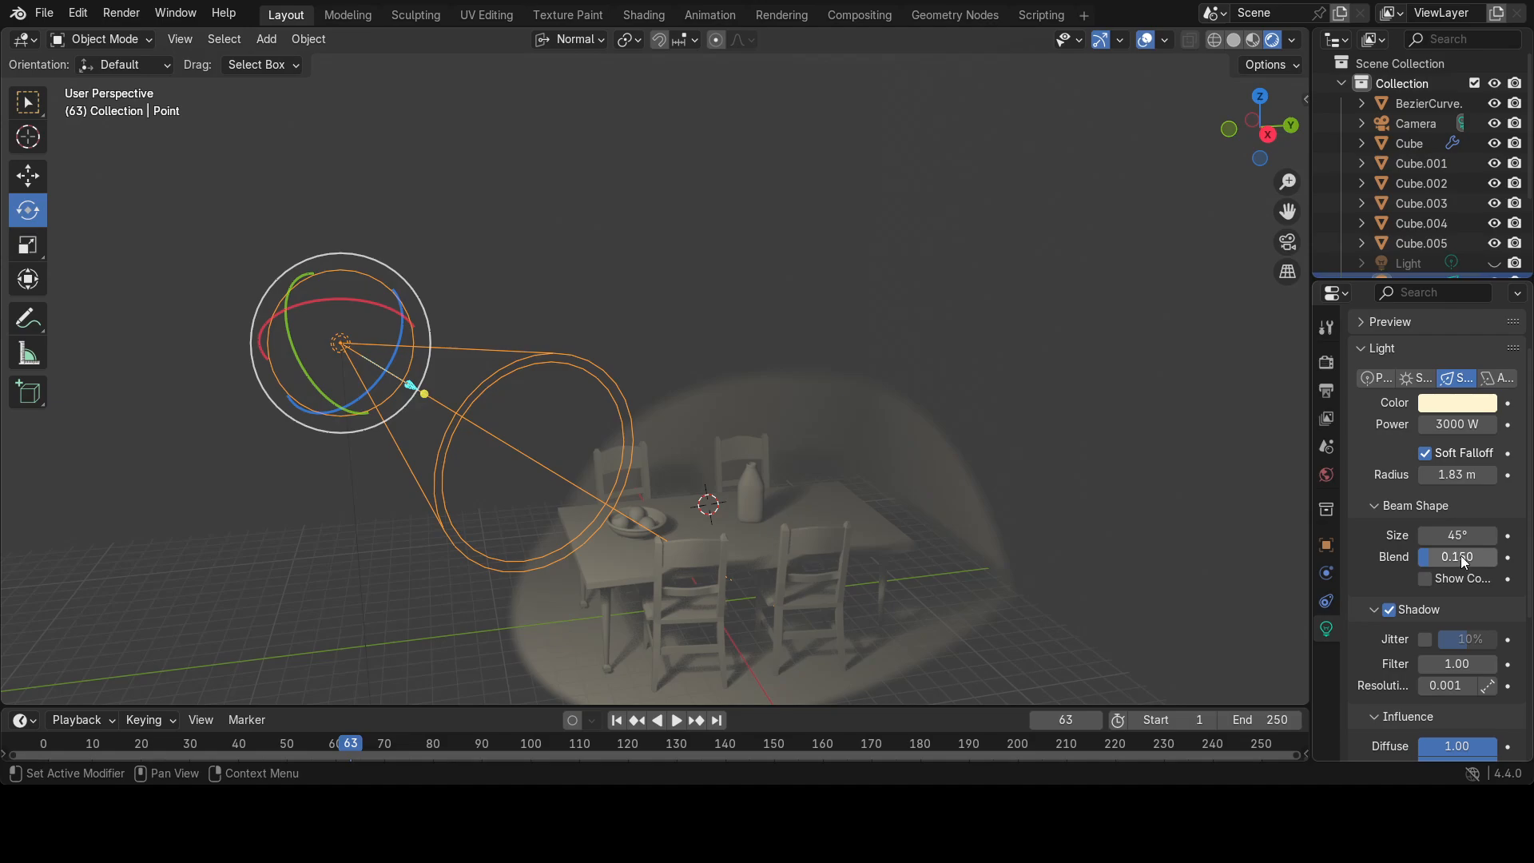
# - Soften the spot light's edge with a blend of about 0.407 and widen its beam size to about 64.2°
pyautogui.moveTo(1458, 558); pyautogui.dragTo(1527, 557)
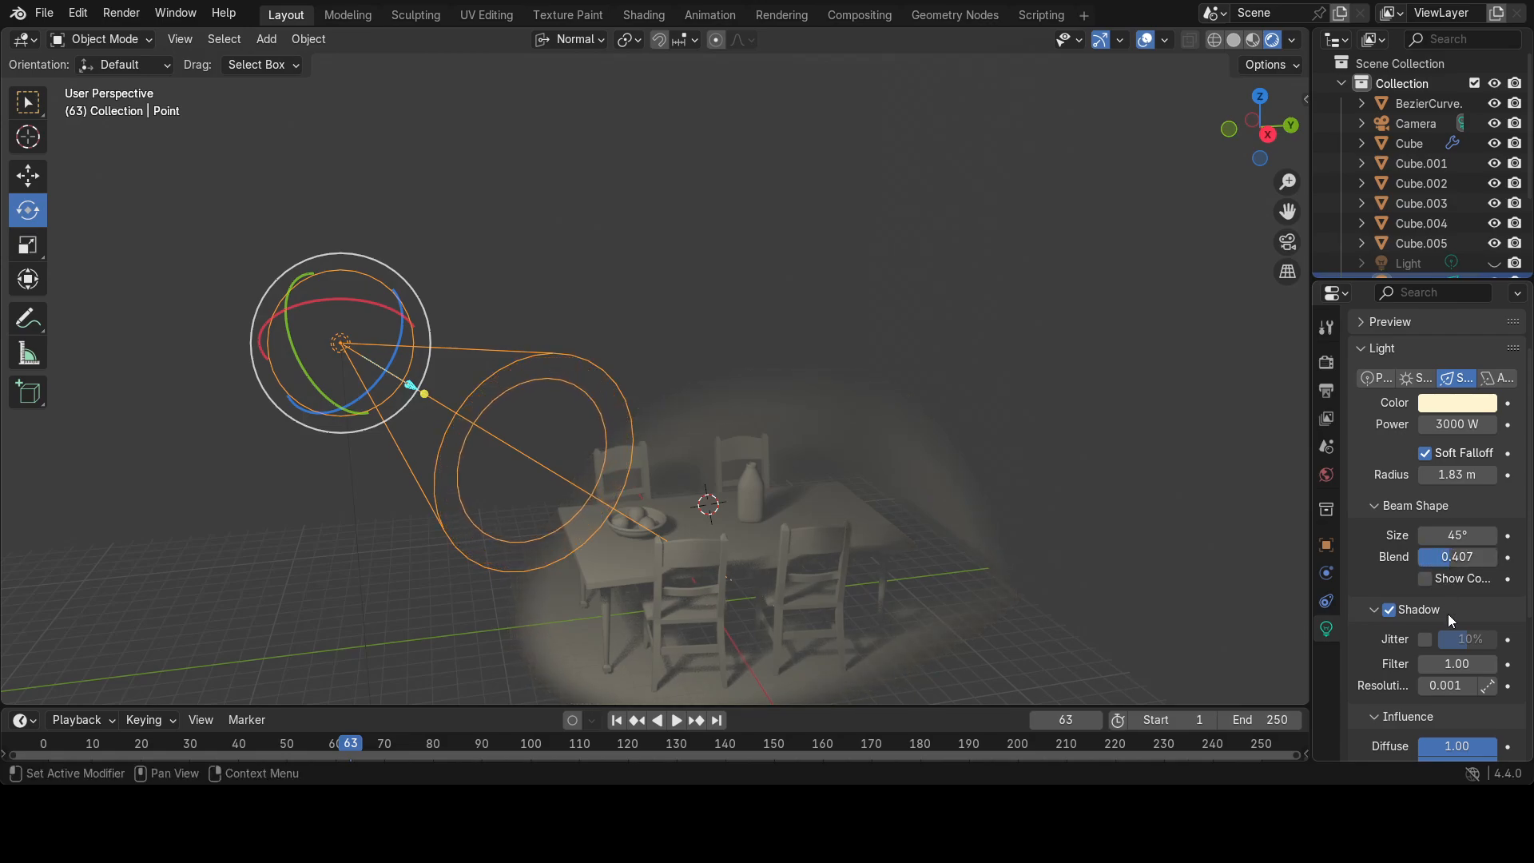
pyautogui.scroll(-2, 1373, 698)
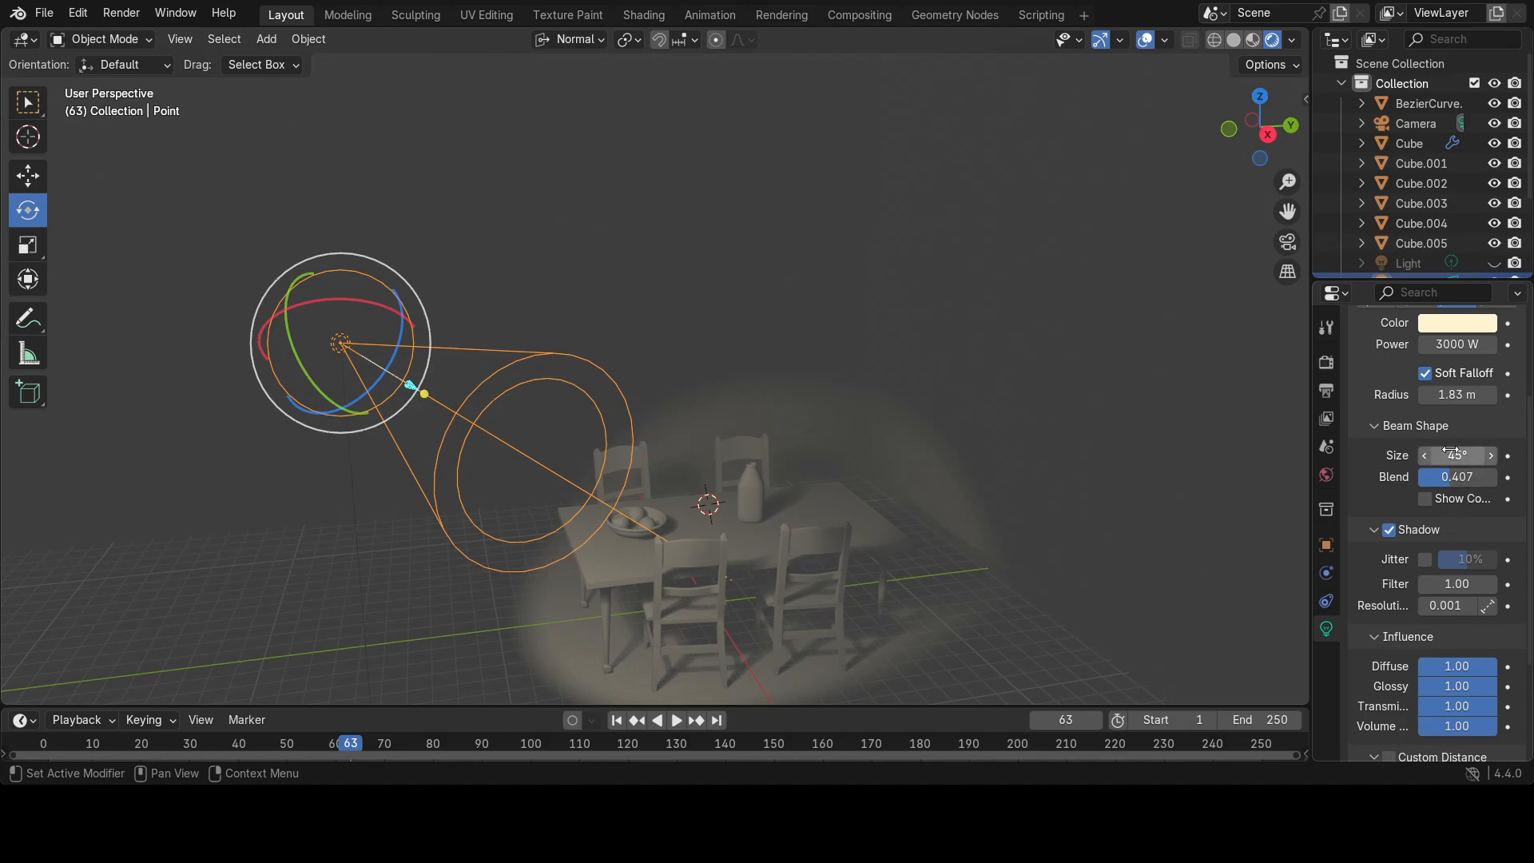
pyautogui.moveTo(1454, 455); pyautogui.dragTo(1496, 455)
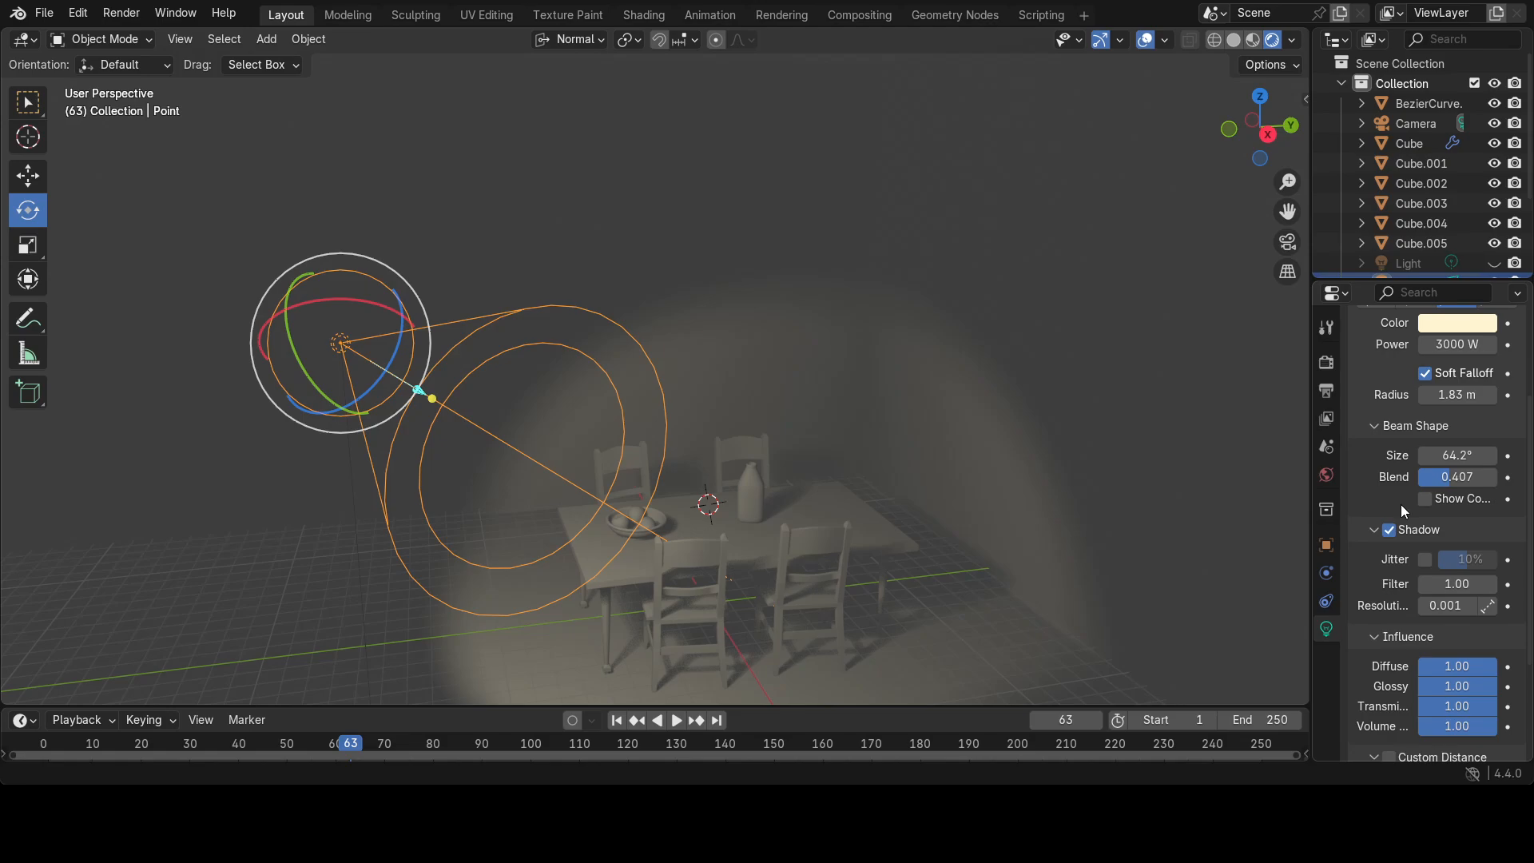
pyautogui.scroll(-4, 856, 512)
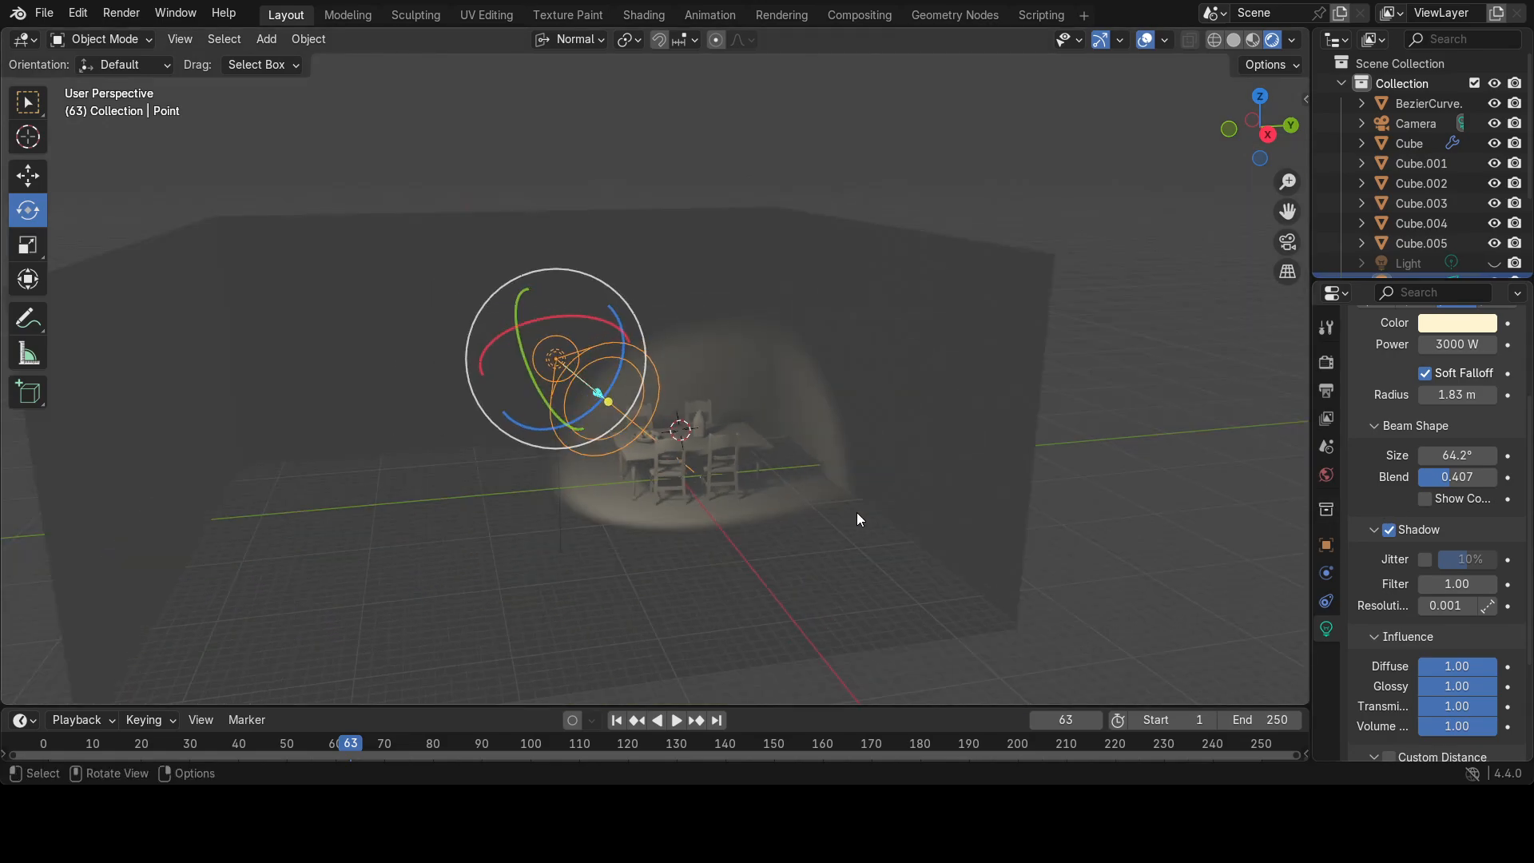
pyautogui.scroll(4, 856, 519)
pyautogui.click(830, 551)
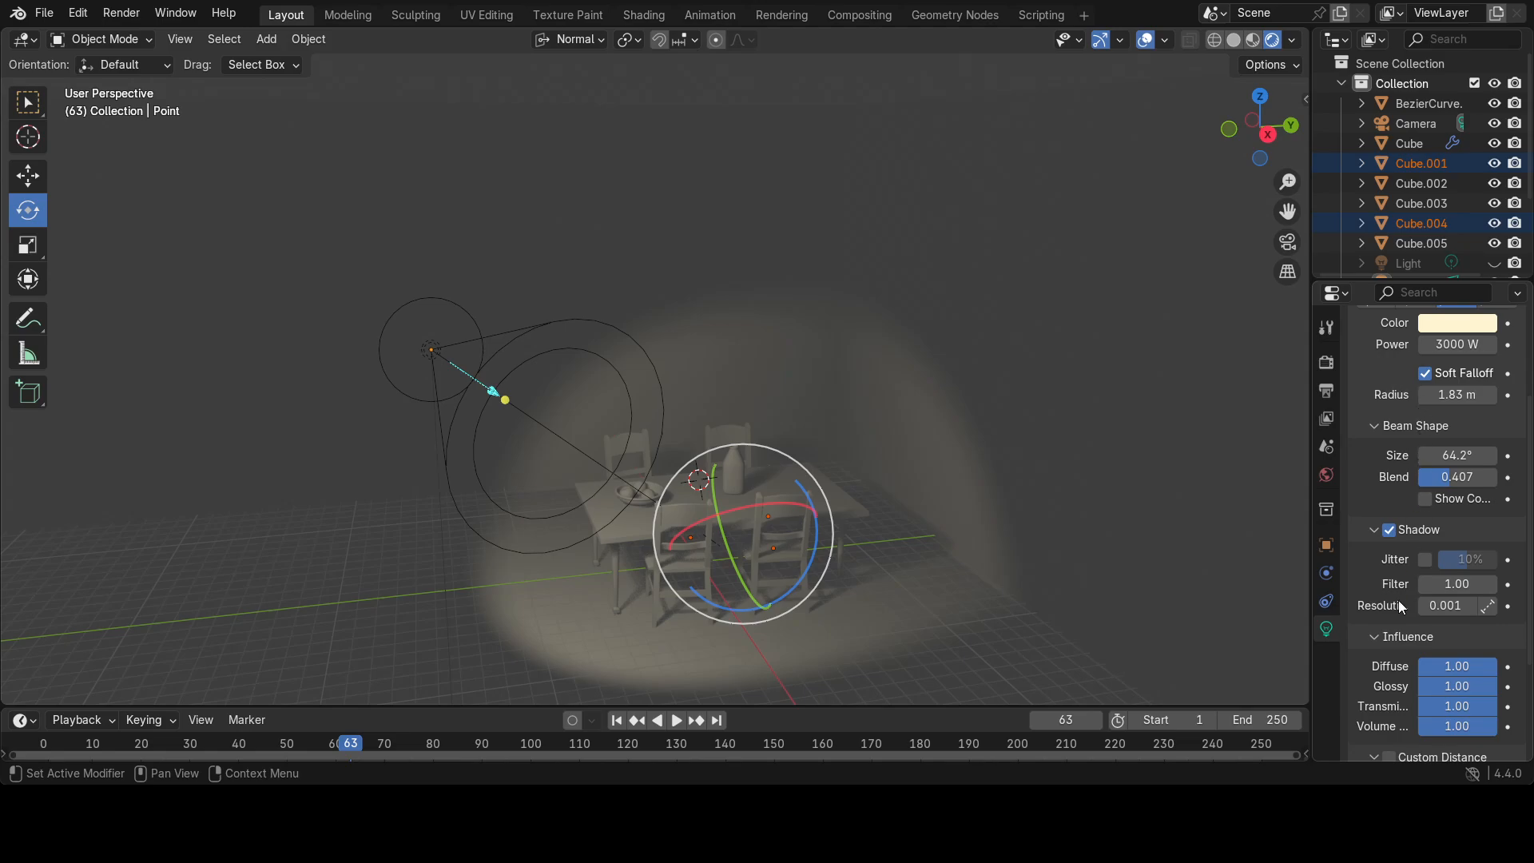
# - Enable Custom Distance for the spot light, try about 44 m and 100 m, and settle on 80 m
pyautogui.scroll(-2, 1398, 605)
pyautogui.scroll(2, 1397, 601)
pyautogui.scroll(-1, 1398, 599)
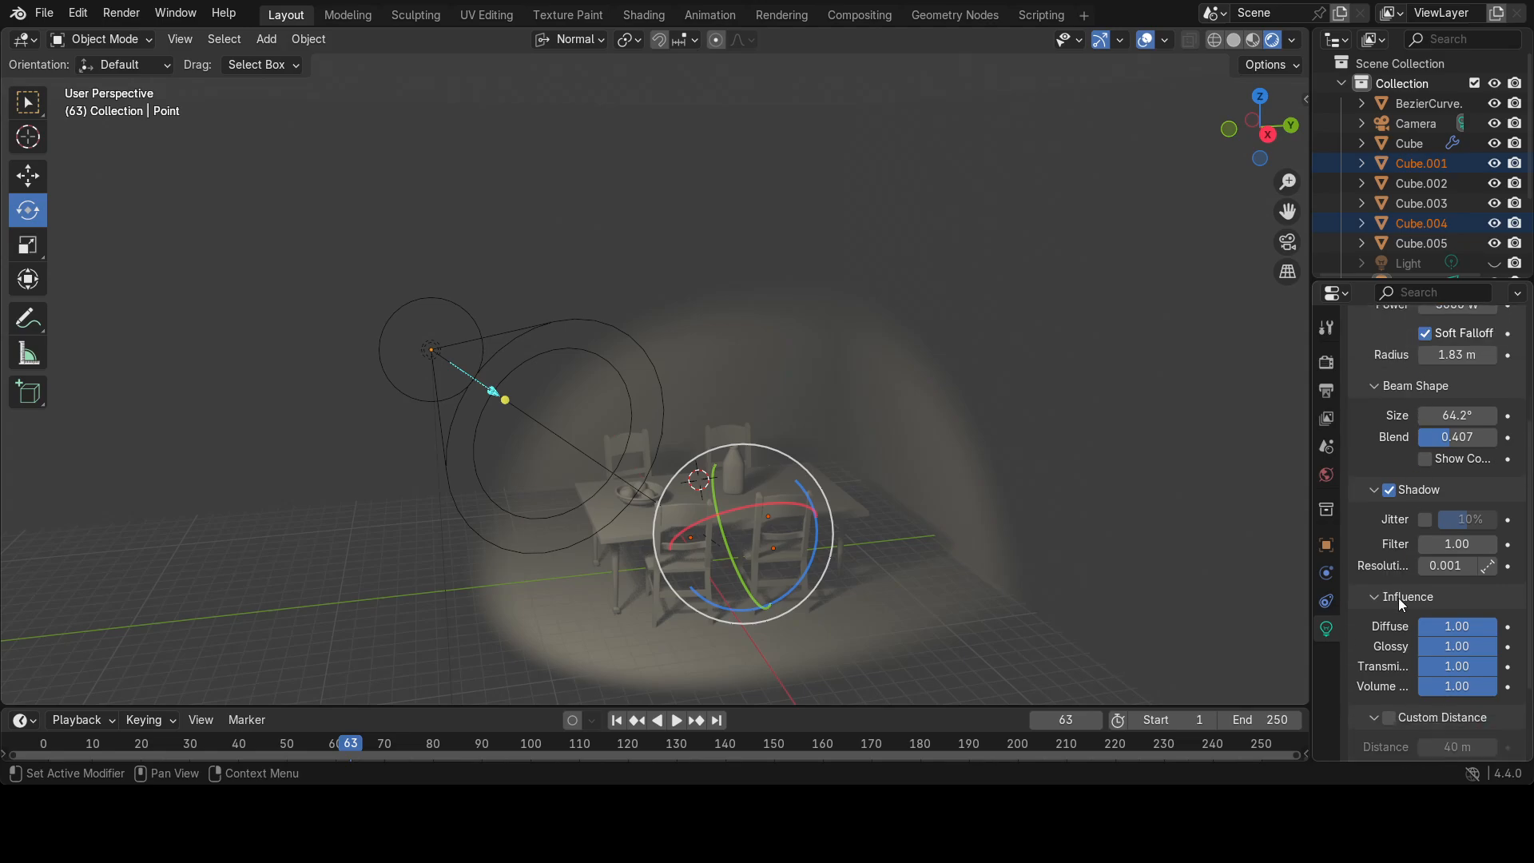
pyautogui.scroll(-1, 1397, 597)
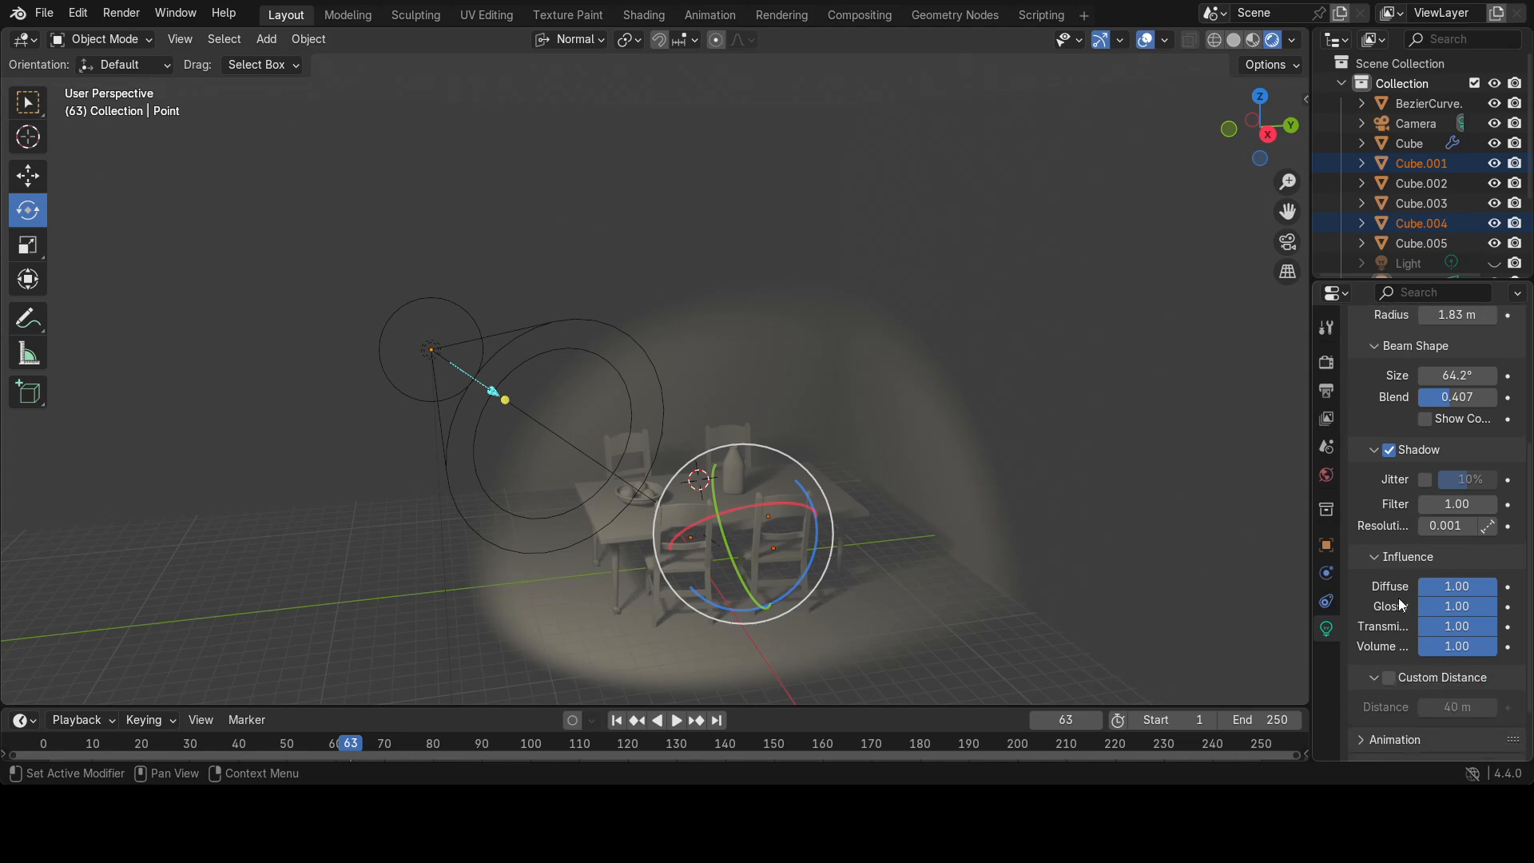
pyautogui.click(1391, 681)
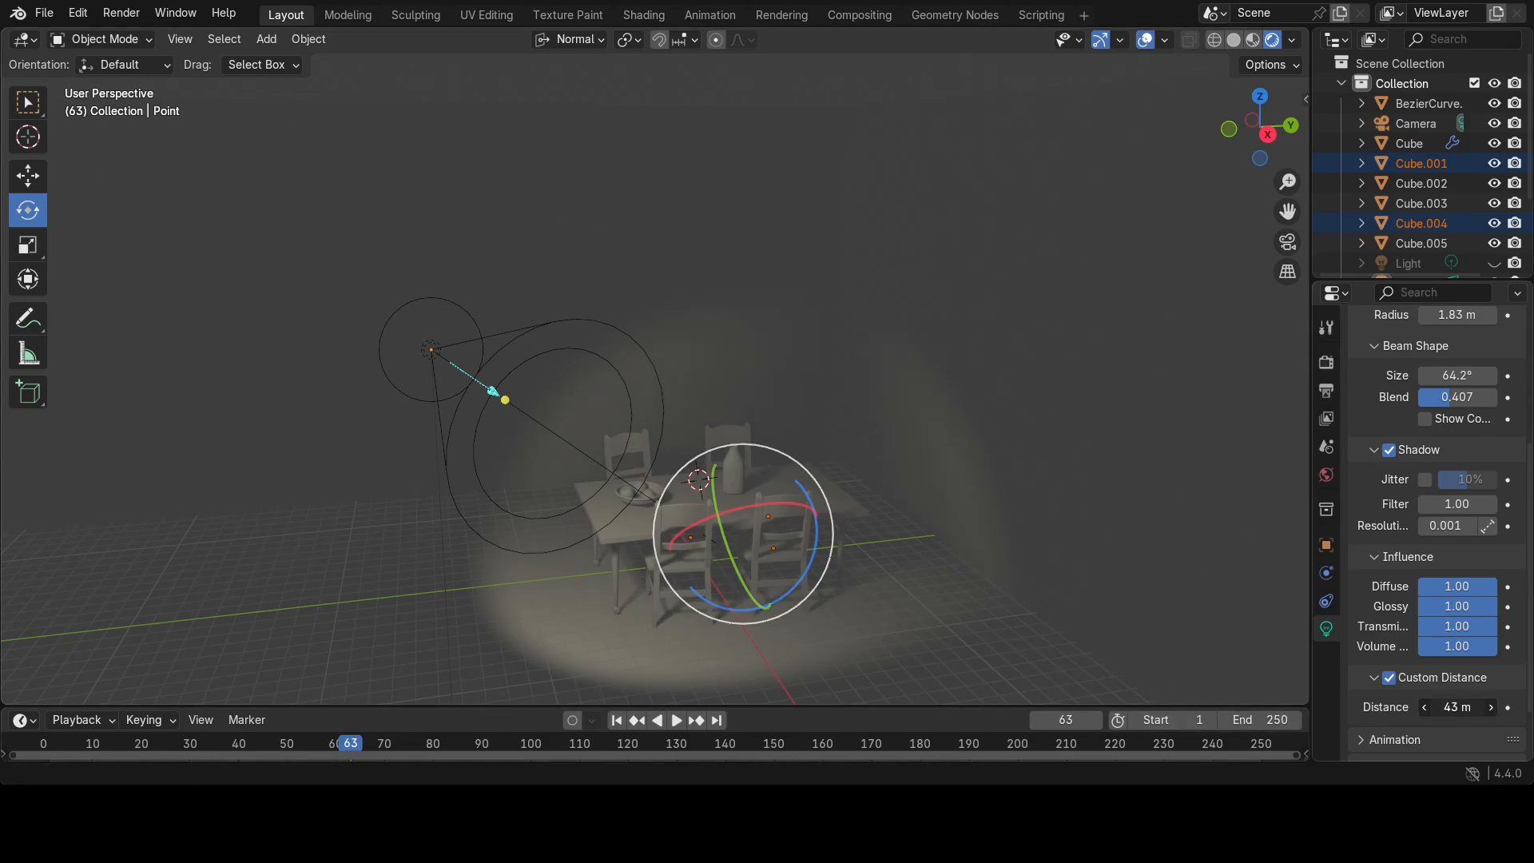
pyautogui.moveTo(1456, 706); pyautogui.dragTo(1492, 706)
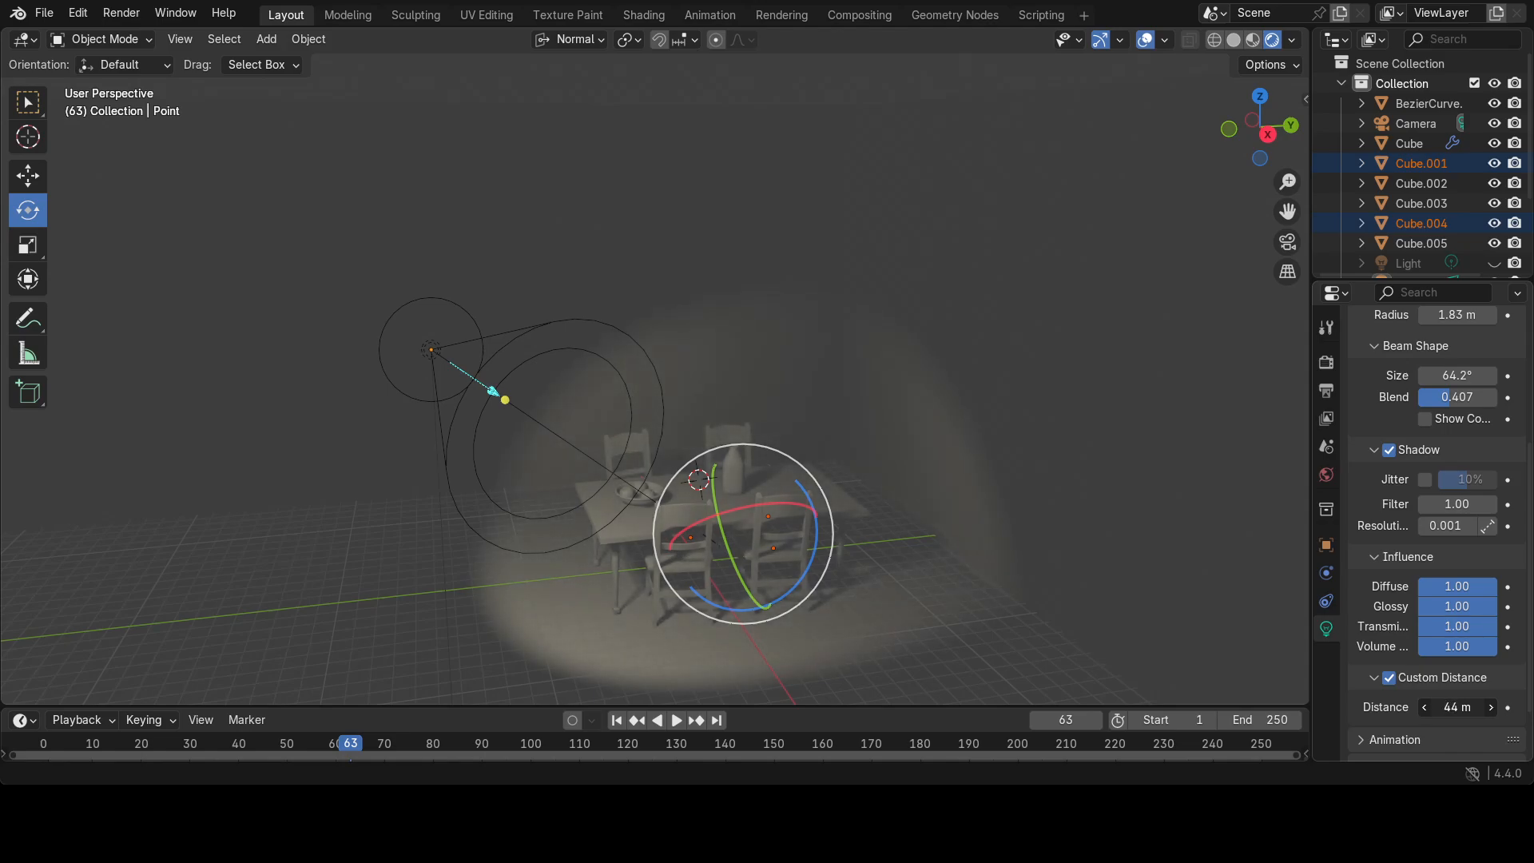
pyautogui.click(1452, 707)
pyautogui.write('100')
pyautogui.press('Return')
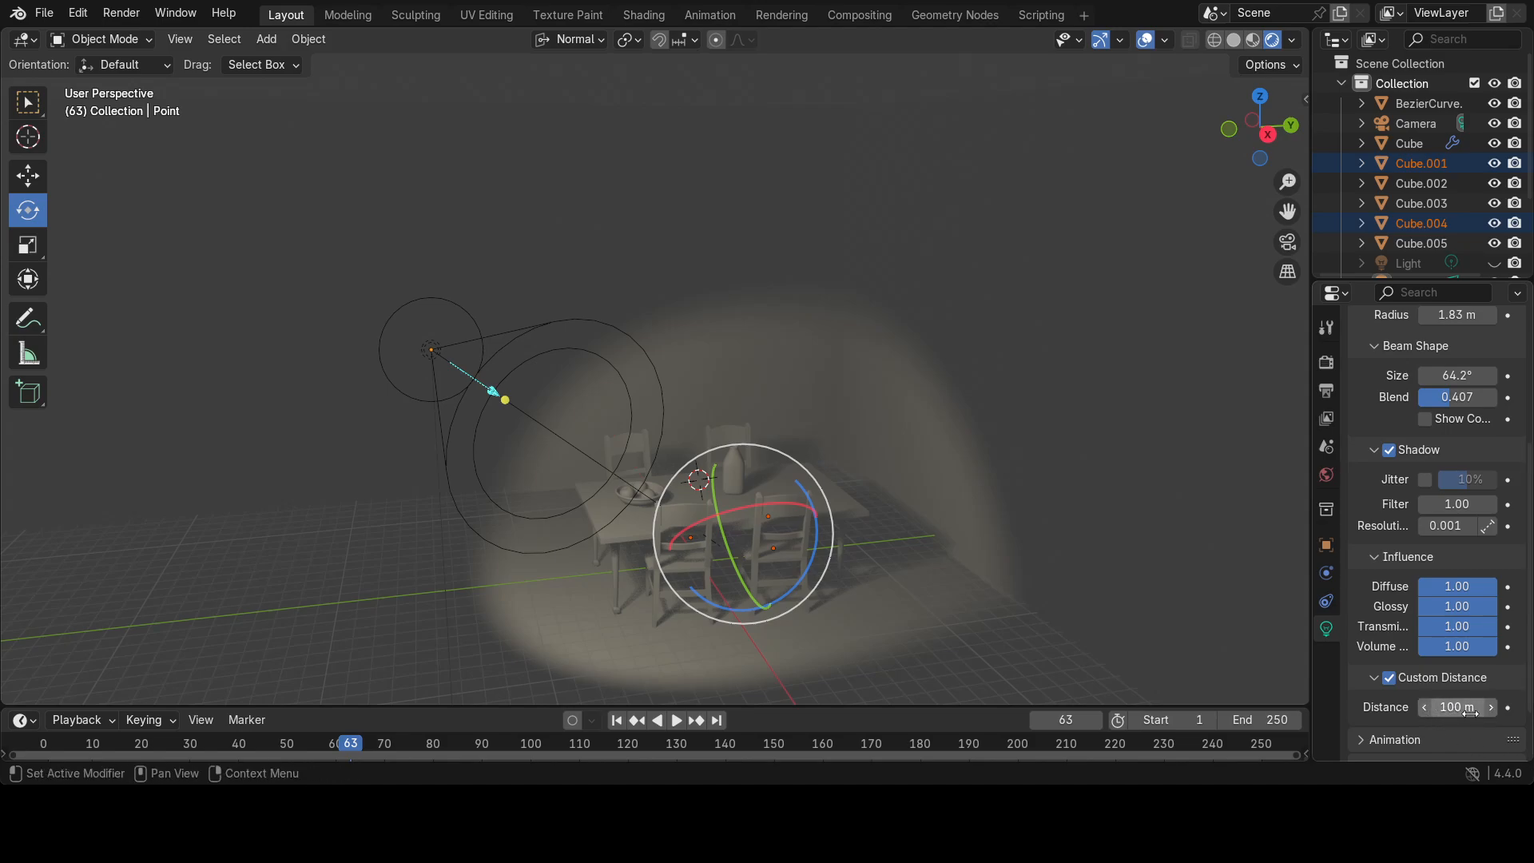
pyautogui.moveTo(1456, 707)
pyautogui.mouseDown()
pyautogui.moveTo(1435, 707)
pyautogui.moveTo(1456, 707)
pyautogui.mouseUp()
# - Clear the selection of the room objects and reselect the spot light to bring back its light properties
pyautogui.scroll(-3, 923, 639)
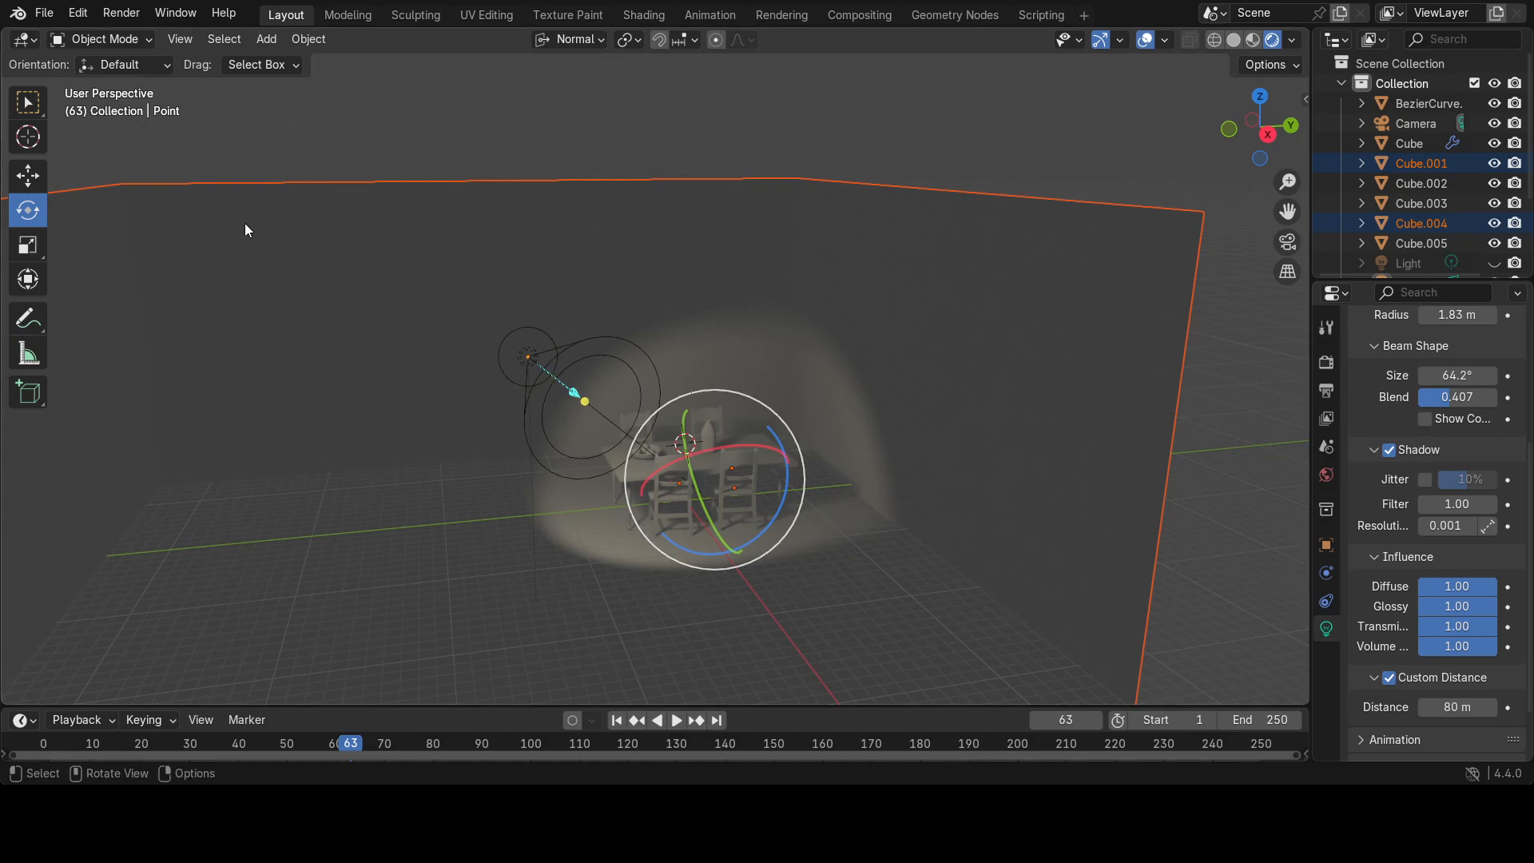
pyautogui.click(1202, 584)
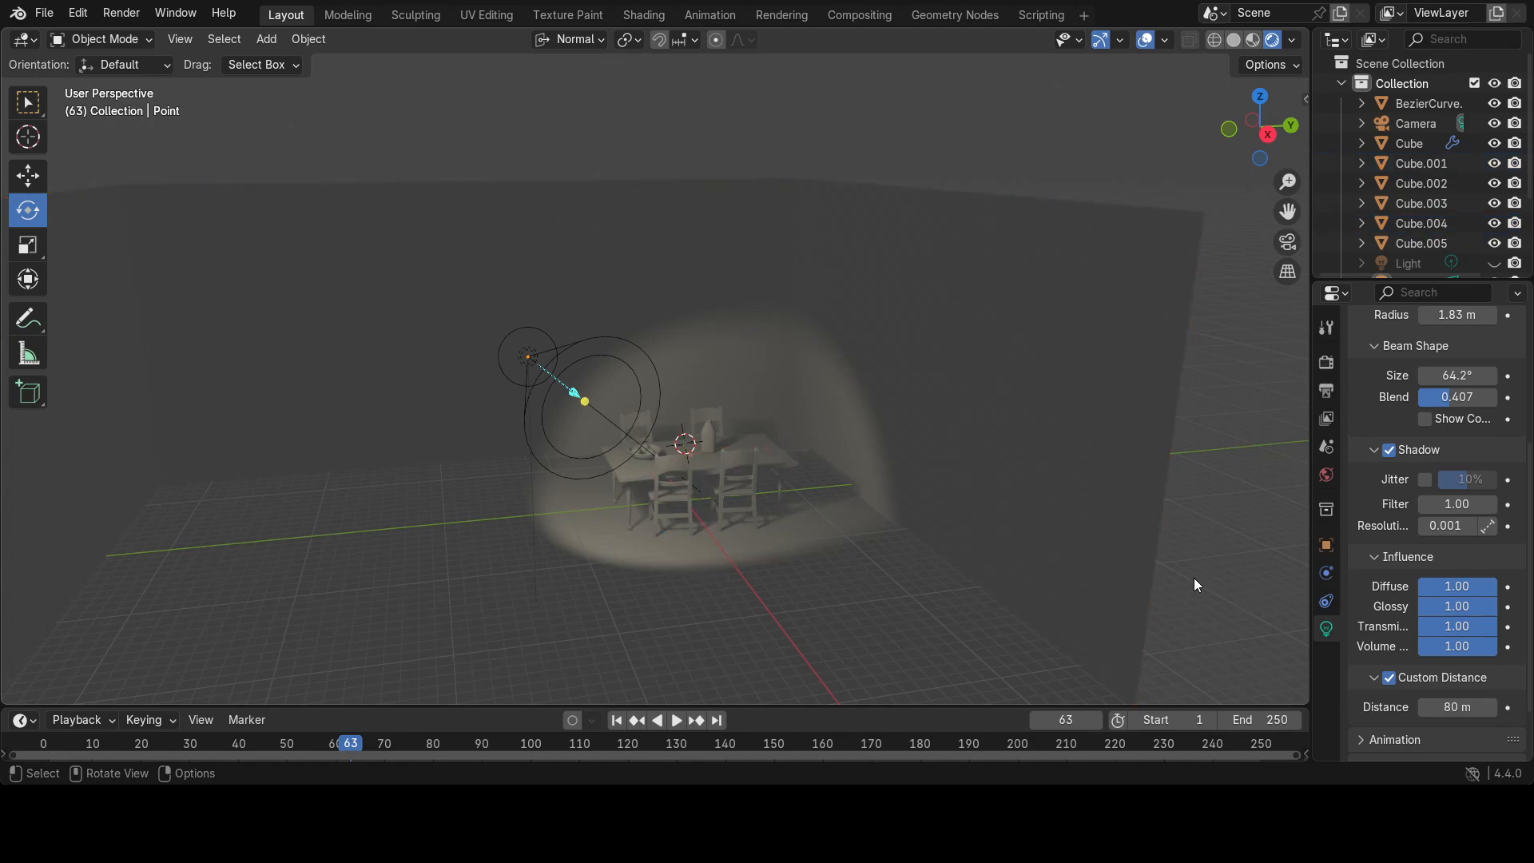
pyautogui.click(733, 441)
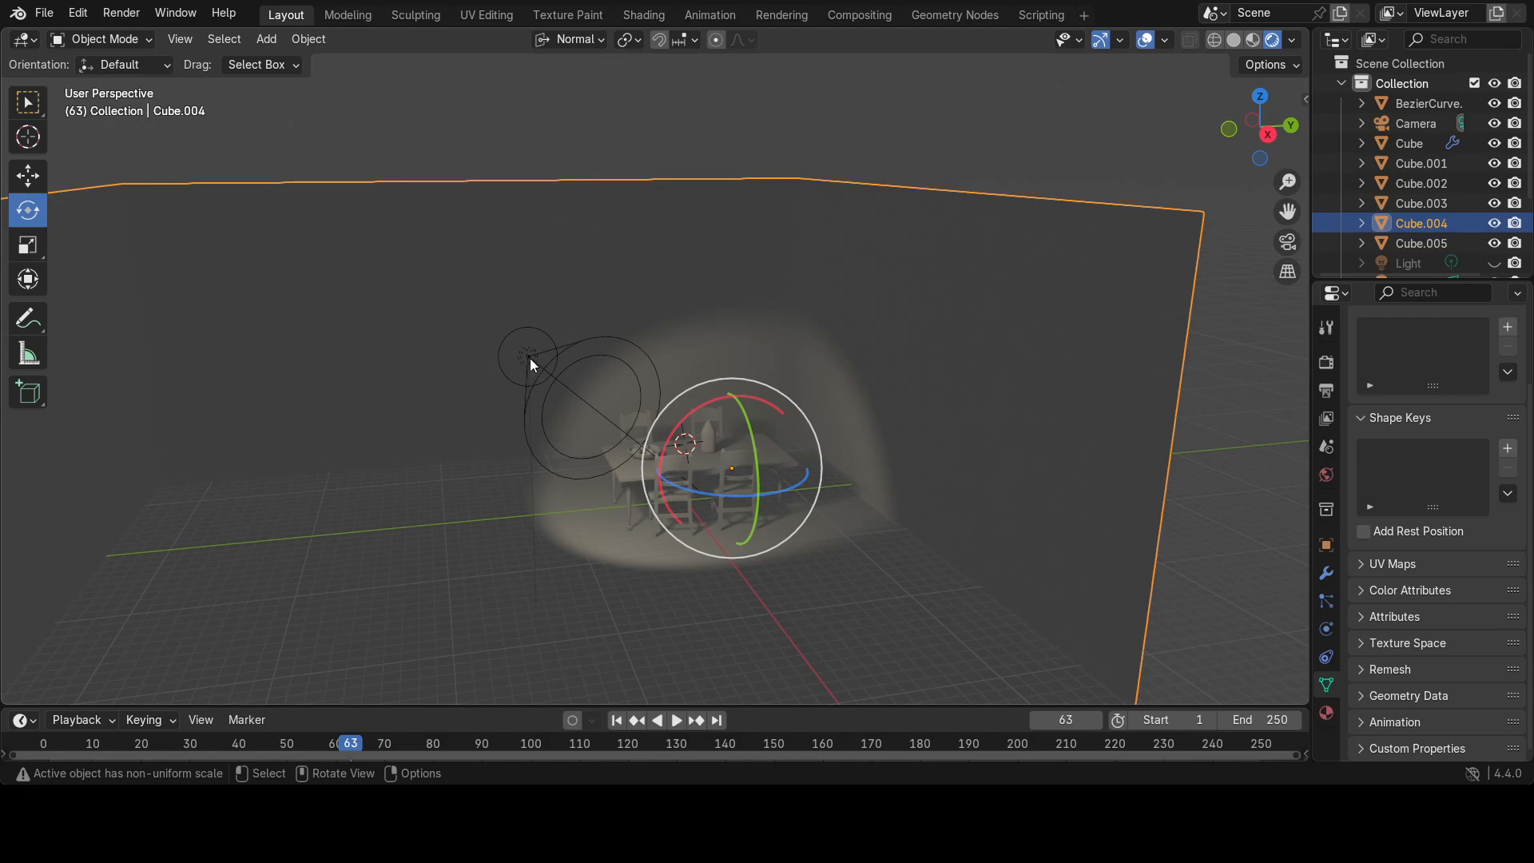
pyautogui.scroll(4, 579, 364)
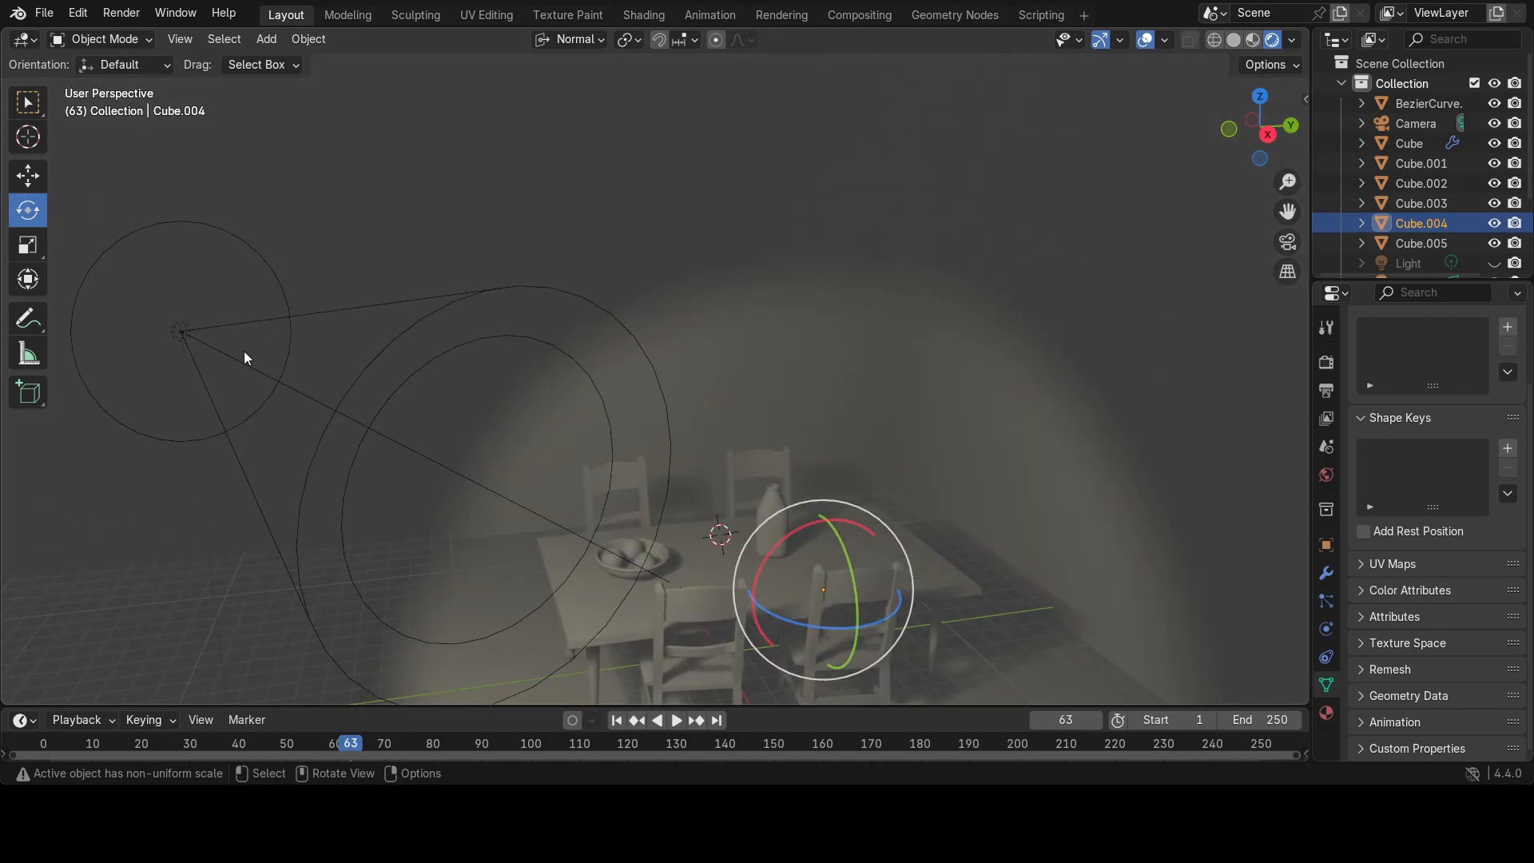
pyautogui.click(180, 333)
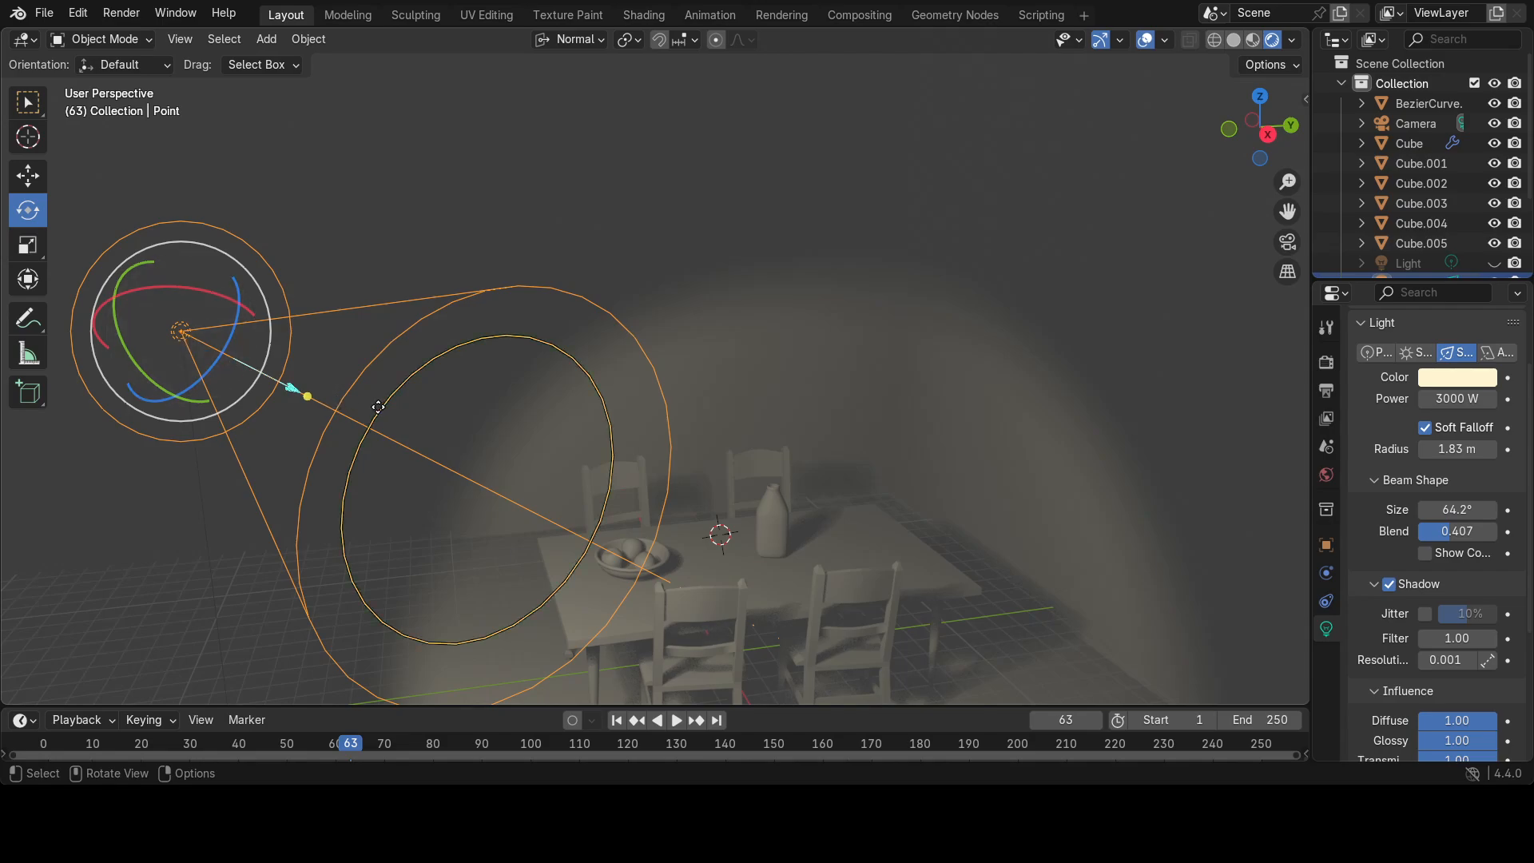
pyautogui.moveTo(212, 346); pyautogui.dragTo(394, 411, button='middle')
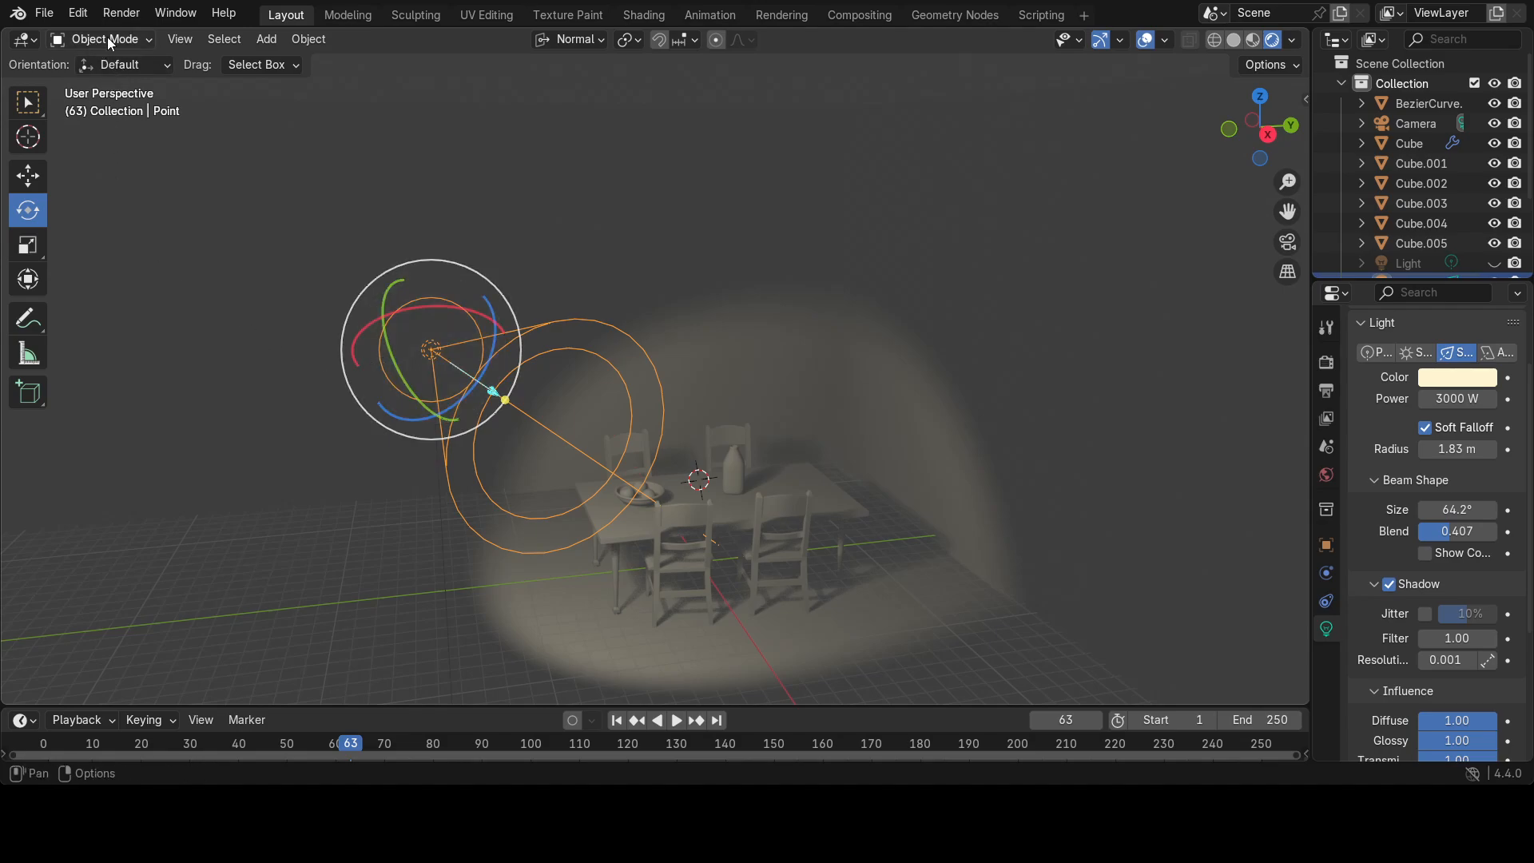
pyautogui.click(146, 42)
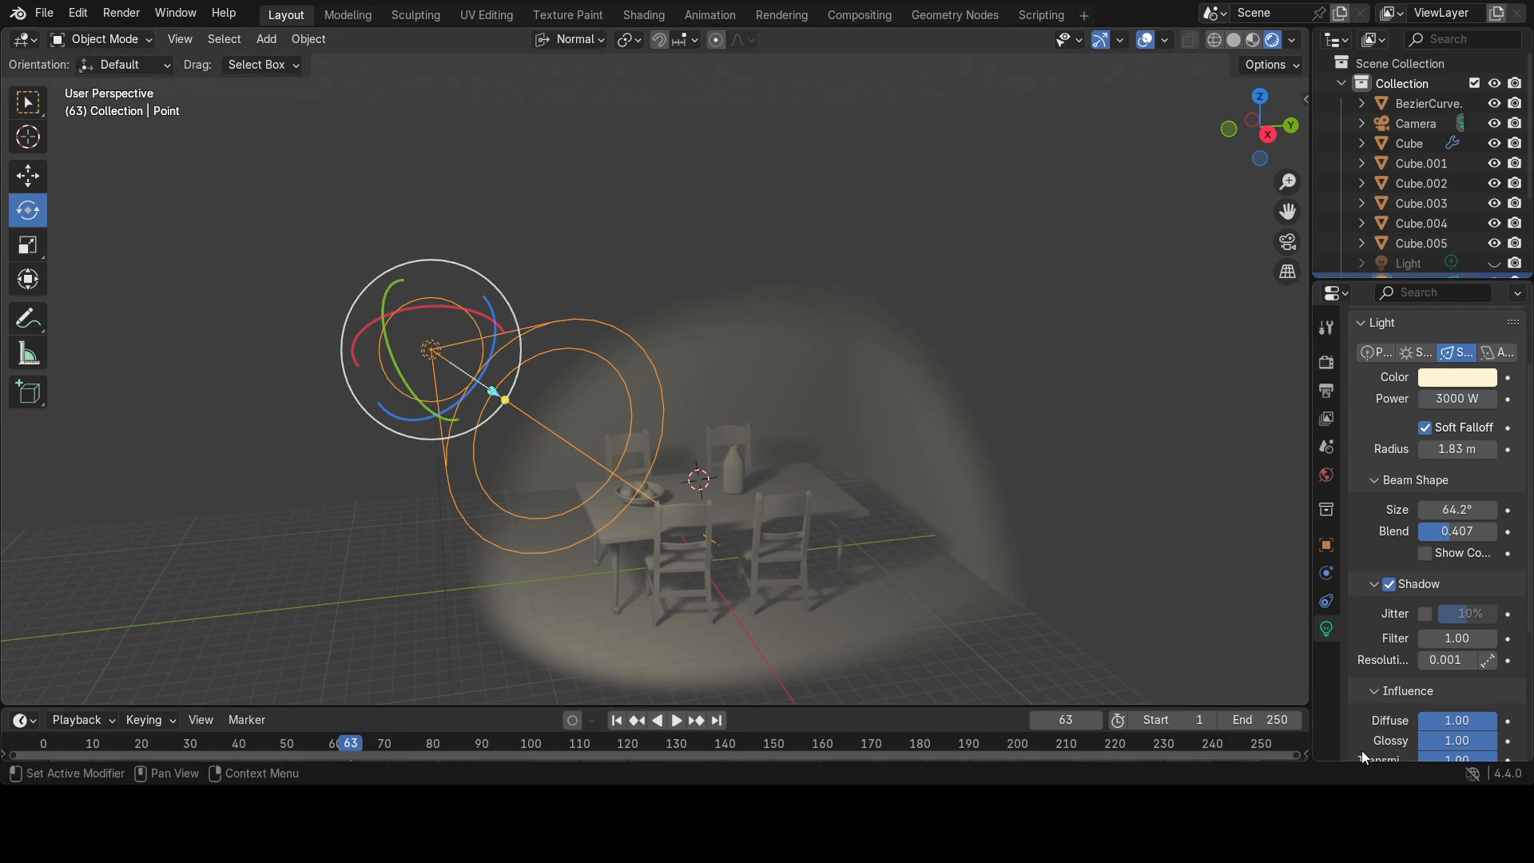
pyautogui.scroll(-5, 1361, 750)
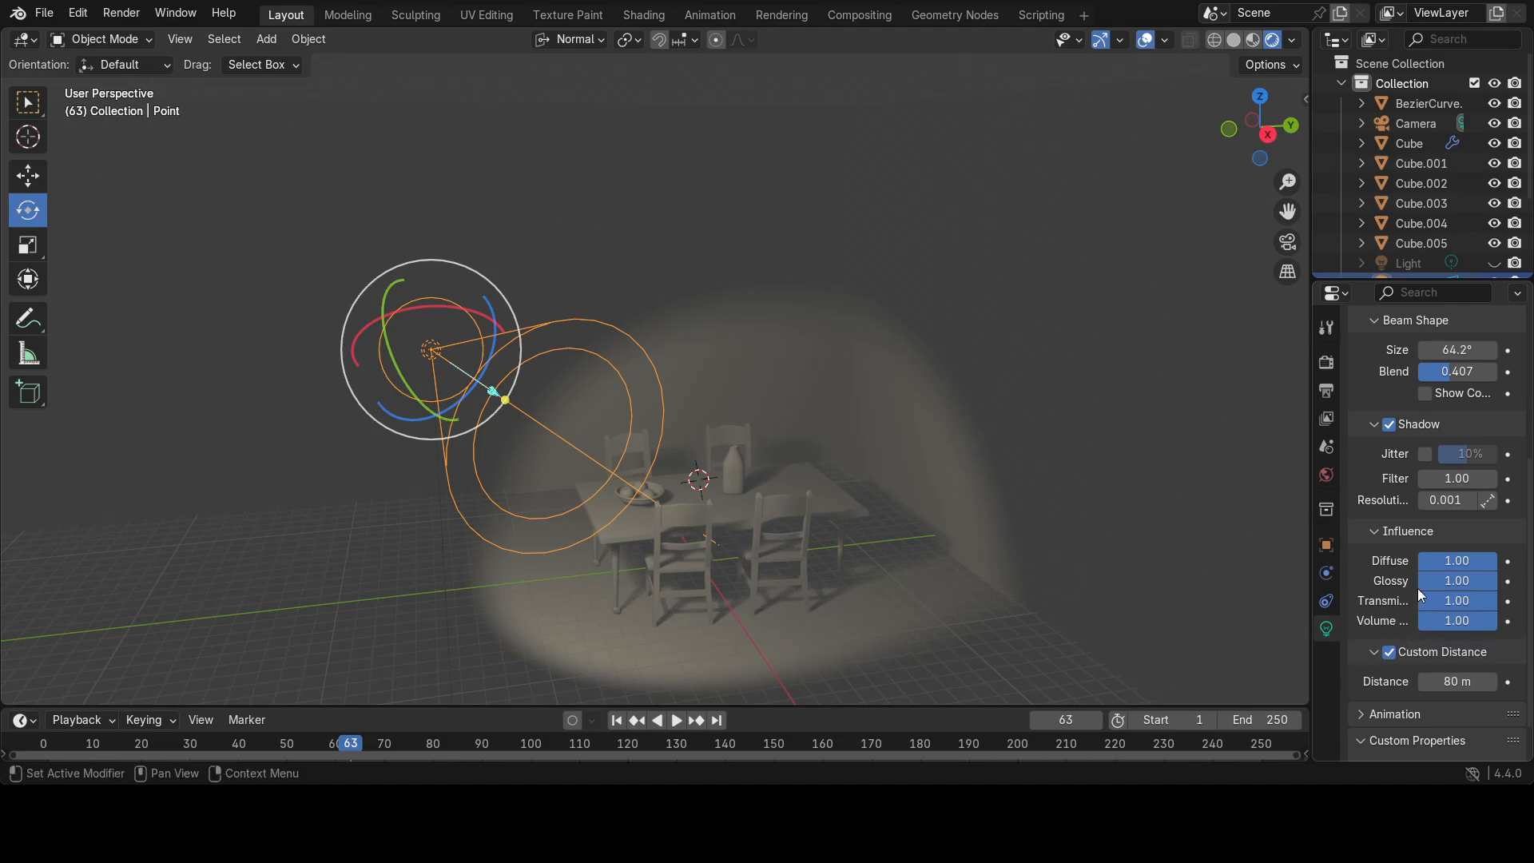
pyautogui.scroll(6, 1417, 588)
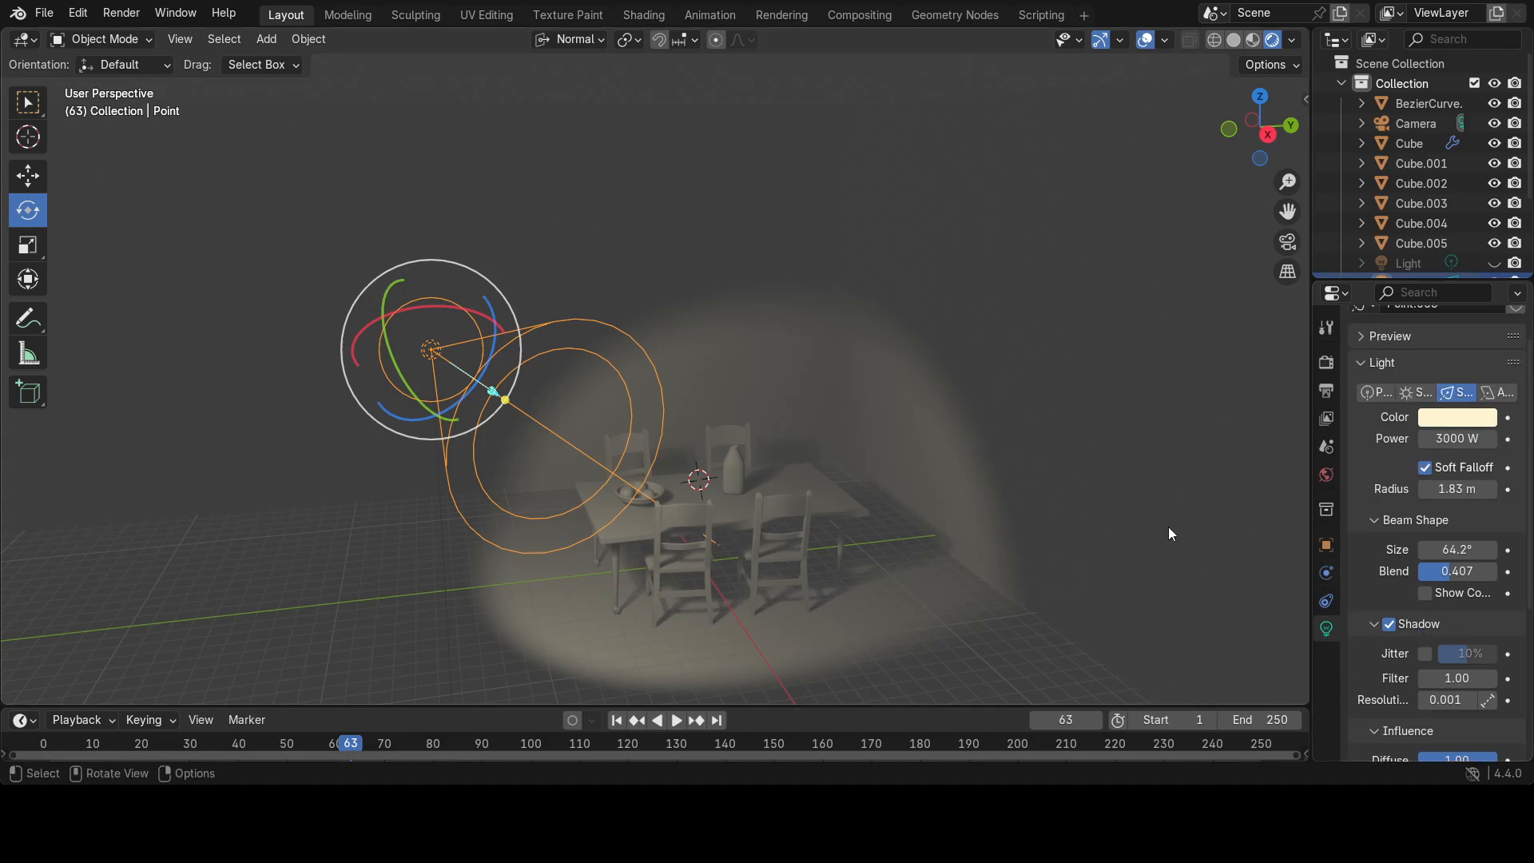